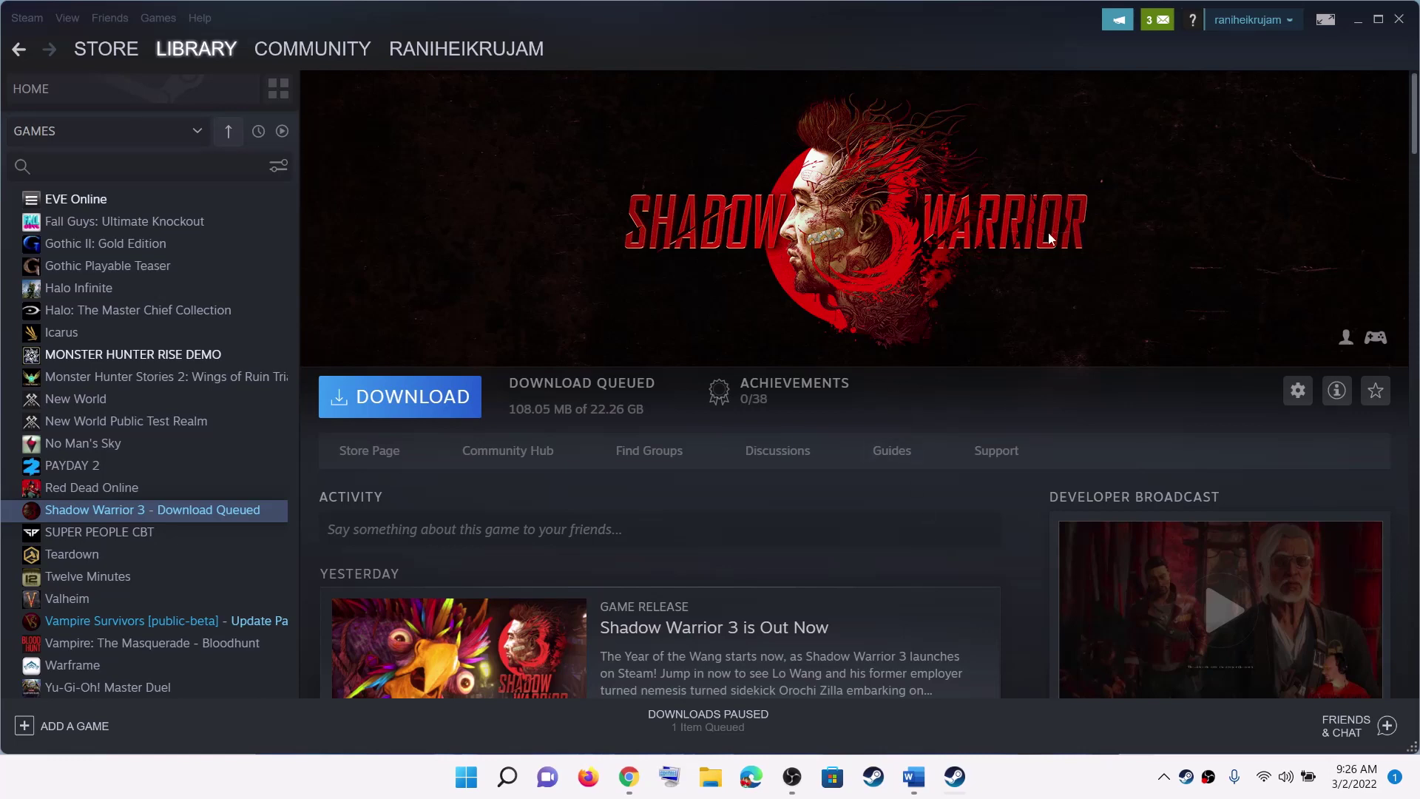
# Highlight the Step 1 'Verify the game files' instruction in the Word notes
pyautogui.click(913, 777)
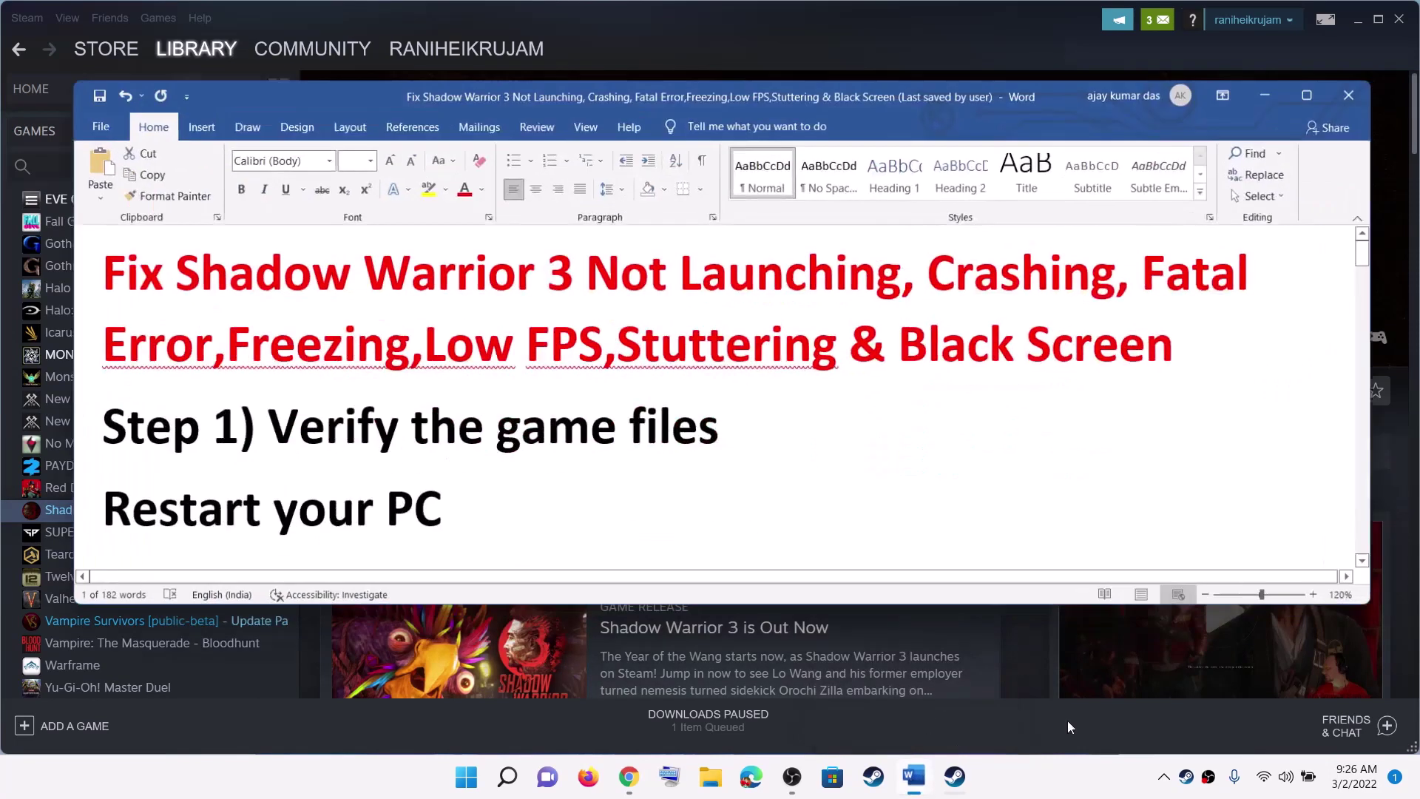
pyautogui.moveTo(280, 442); pyautogui.dragTo(868, 440)
pyautogui.moveTo(735, 434); pyautogui.dragTo(100, 433)
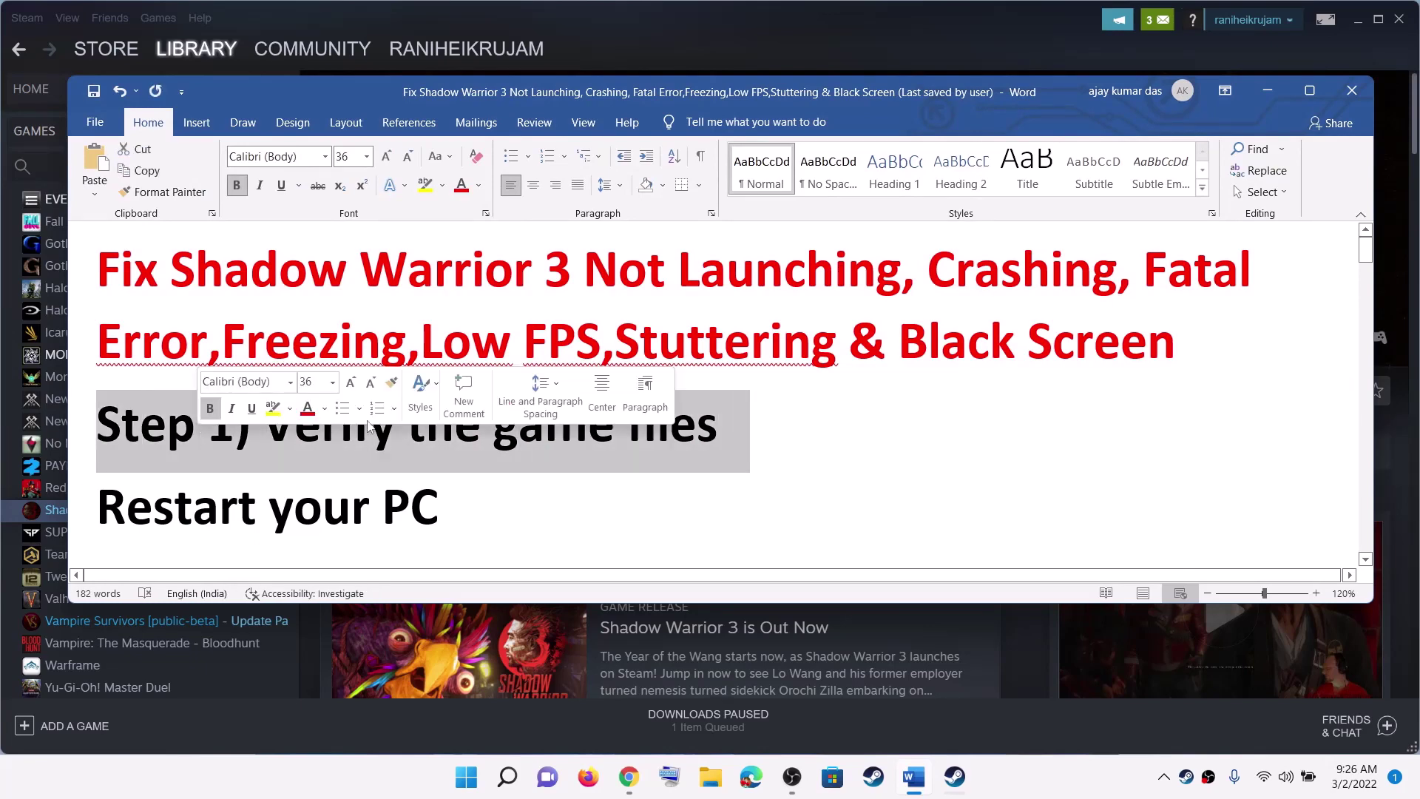
pyautogui.click(322, 426)
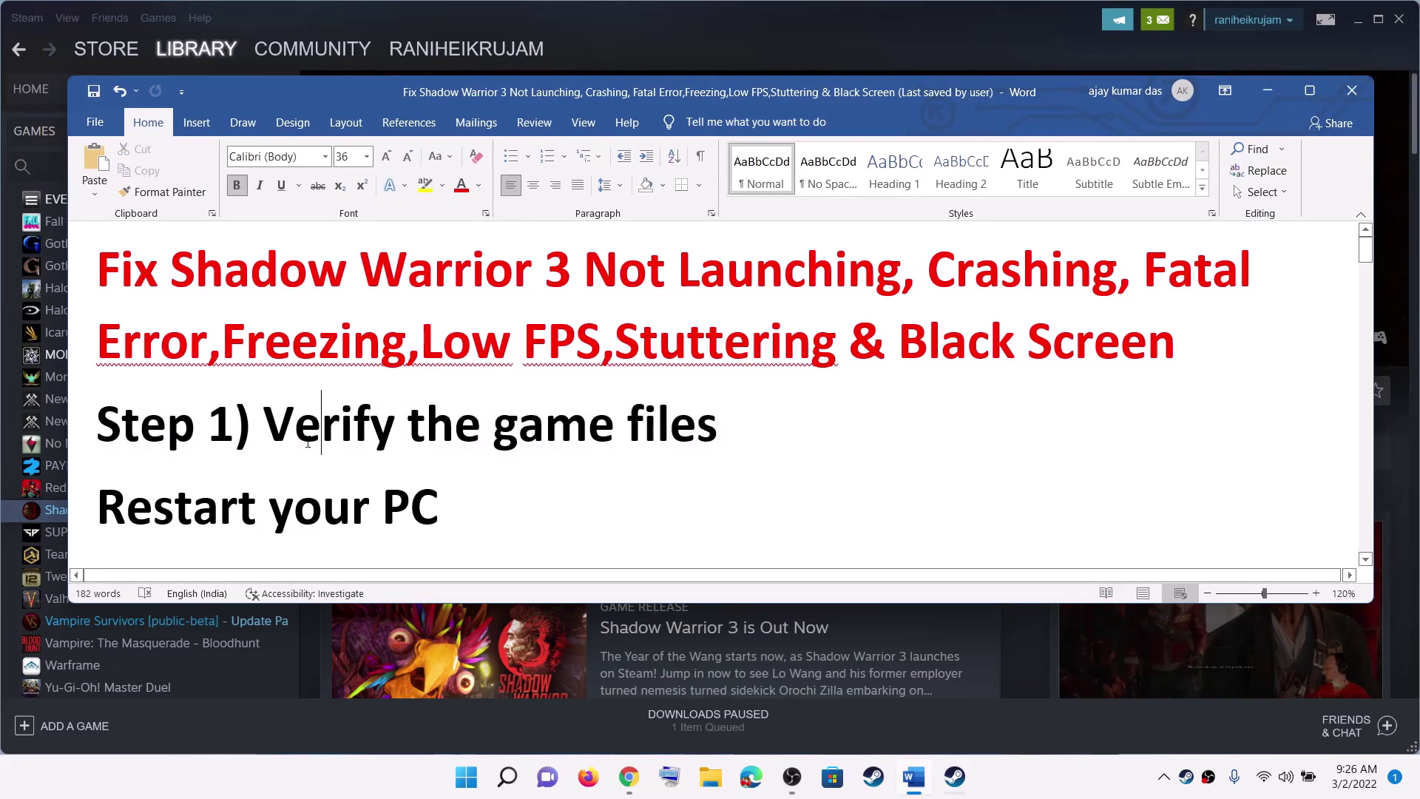
pyautogui.moveTo(266, 426); pyautogui.dragTo(625, 427)
pyautogui.click(1266, 90)
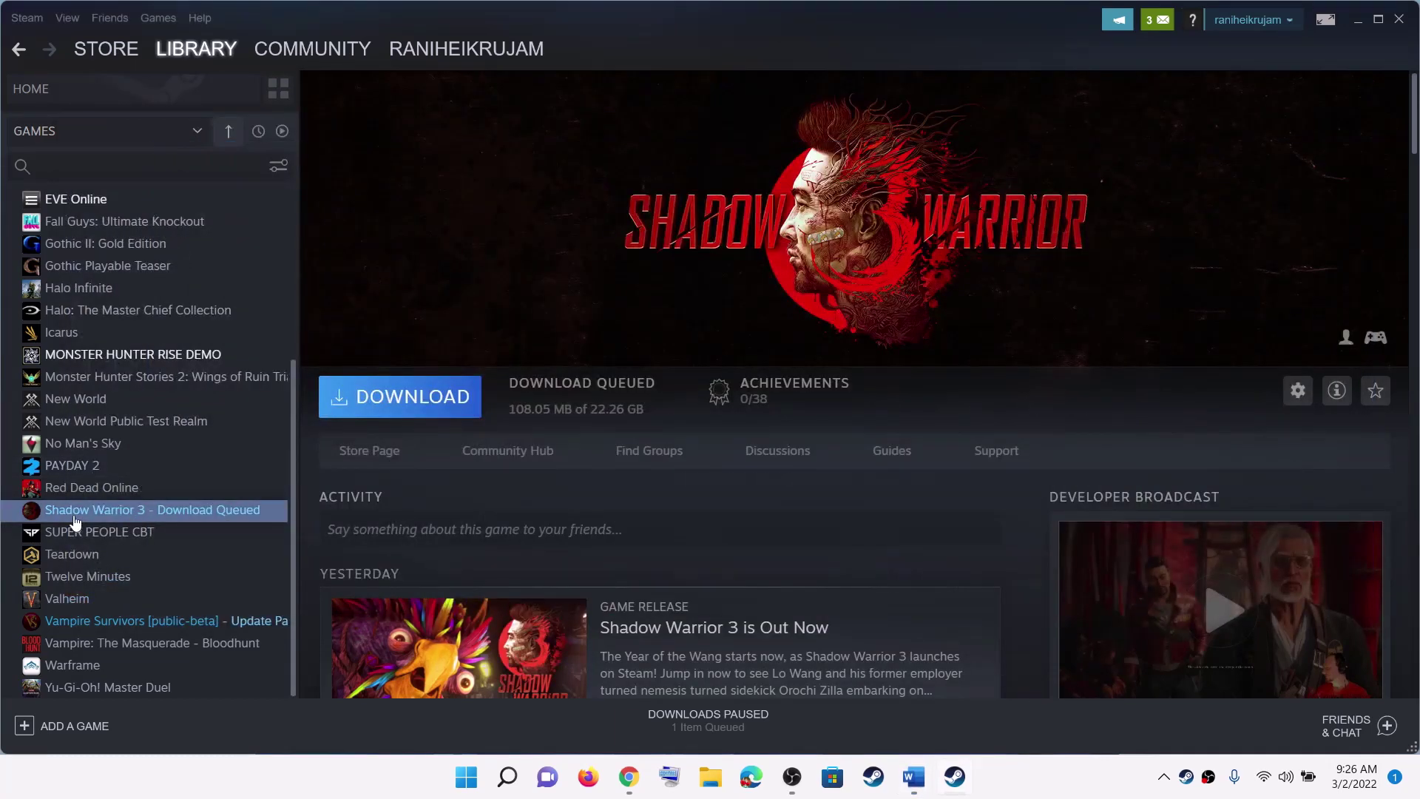
# Check the Local Files settings in Shadow Warrior 3's Steam properties
pyautogui.rightClick(119, 516)
pyautogui.click(162, 630)
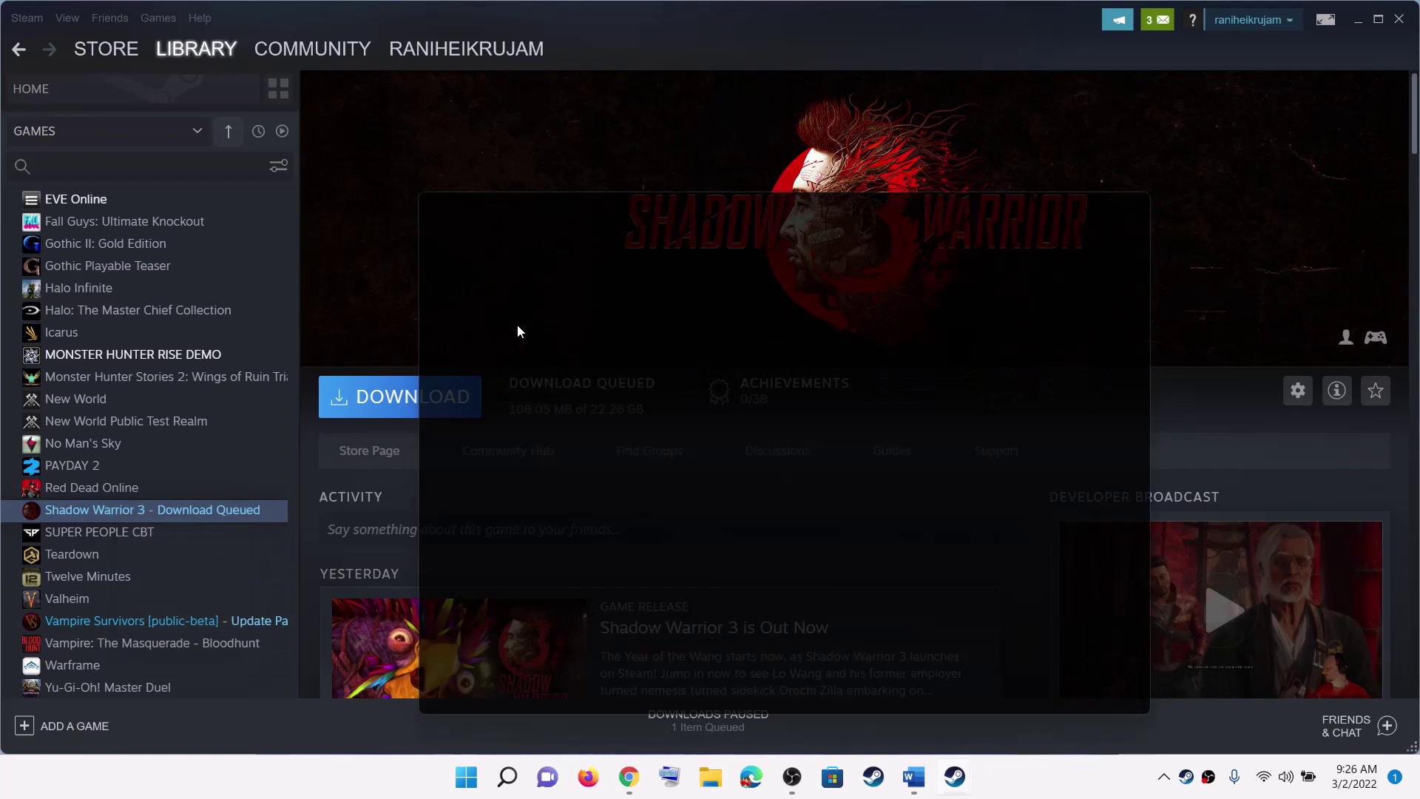
pyautogui.click(477, 321)
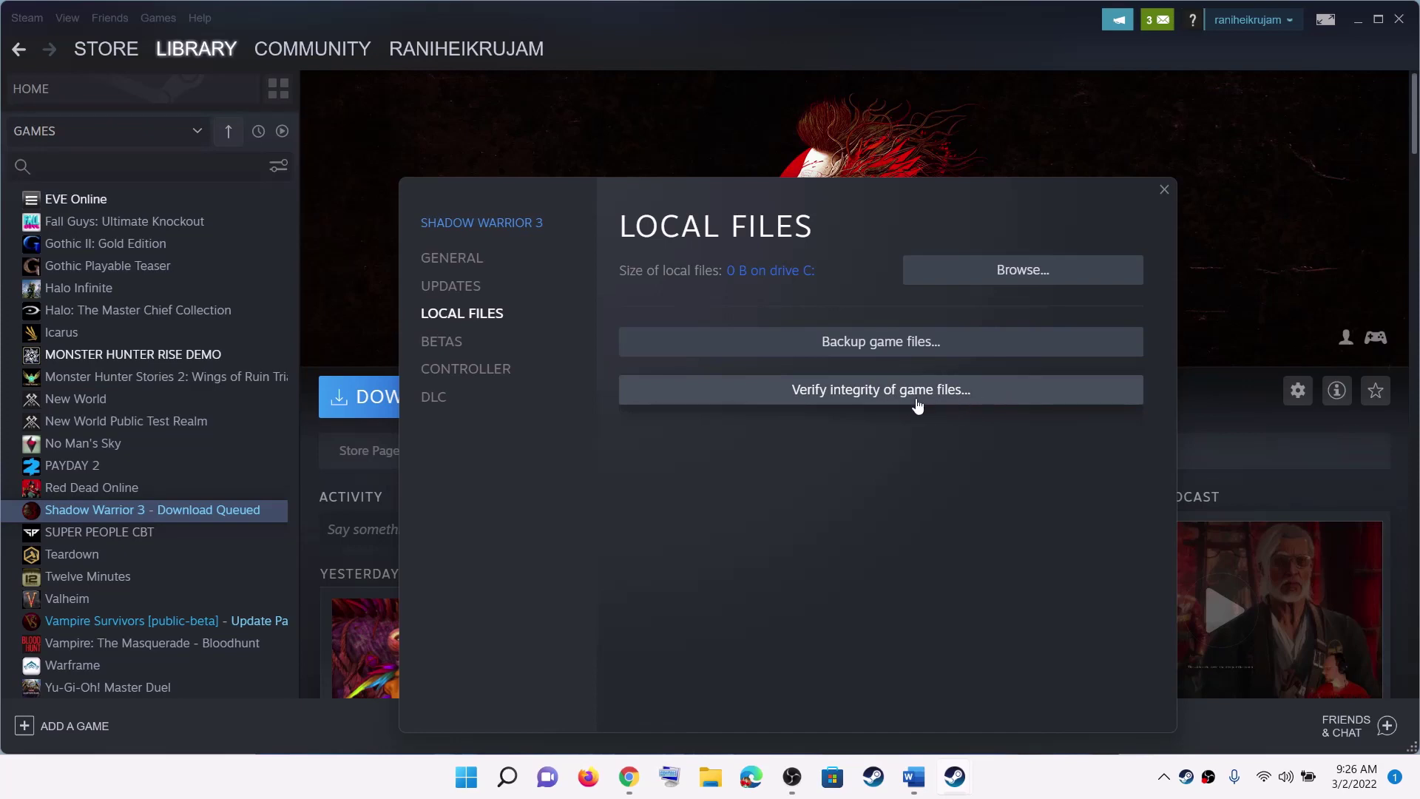
pyautogui.click(1163, 192)
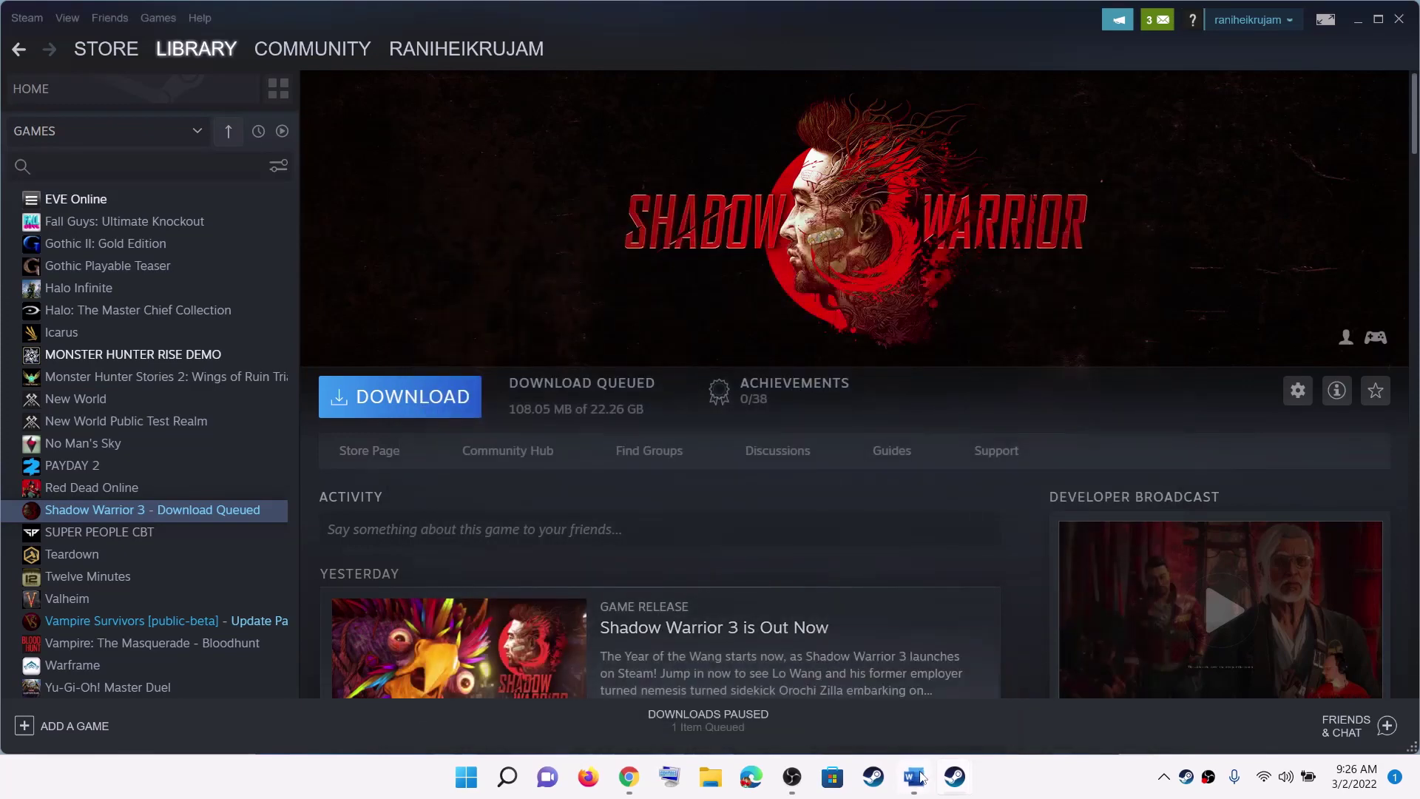
# Highlight the 'Restart your PC' line and view the power options without restarting
pyautogui.click(914, 777)
pyautogui.tripleClick(234, 515)
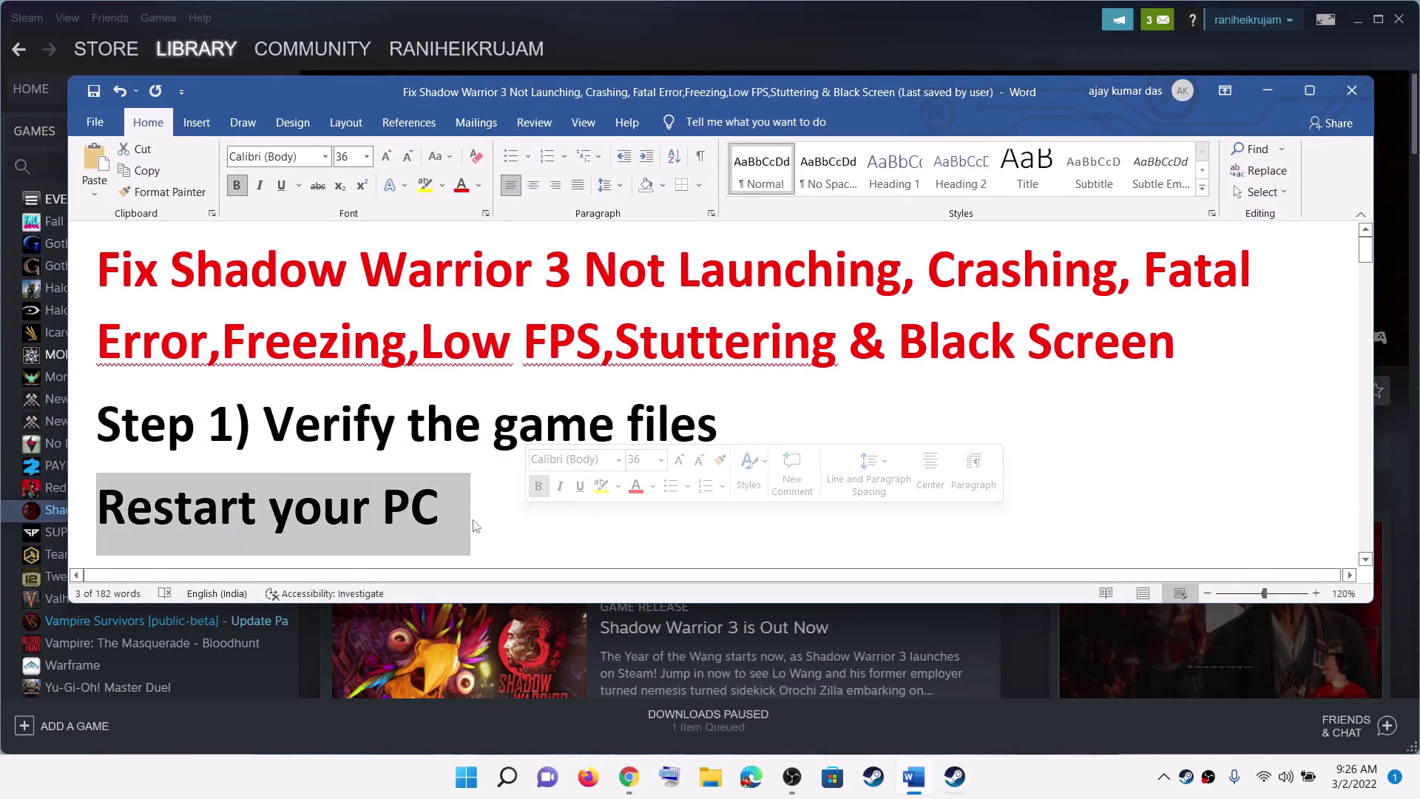
pyautogui.click(466, 777)
pyautogui.click(939, 713)
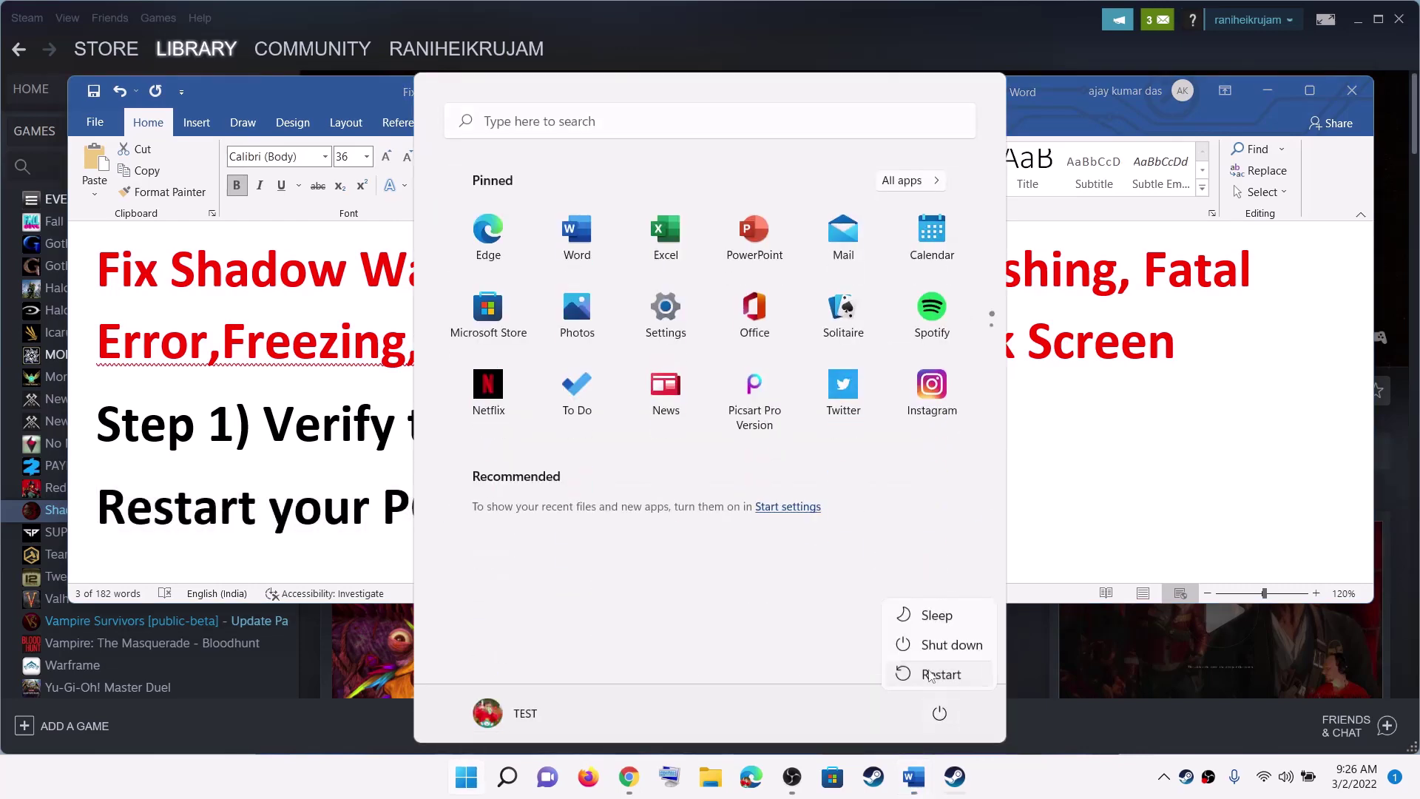
pyautogui.click(941, 675)
pyautogui.click(251, 509)
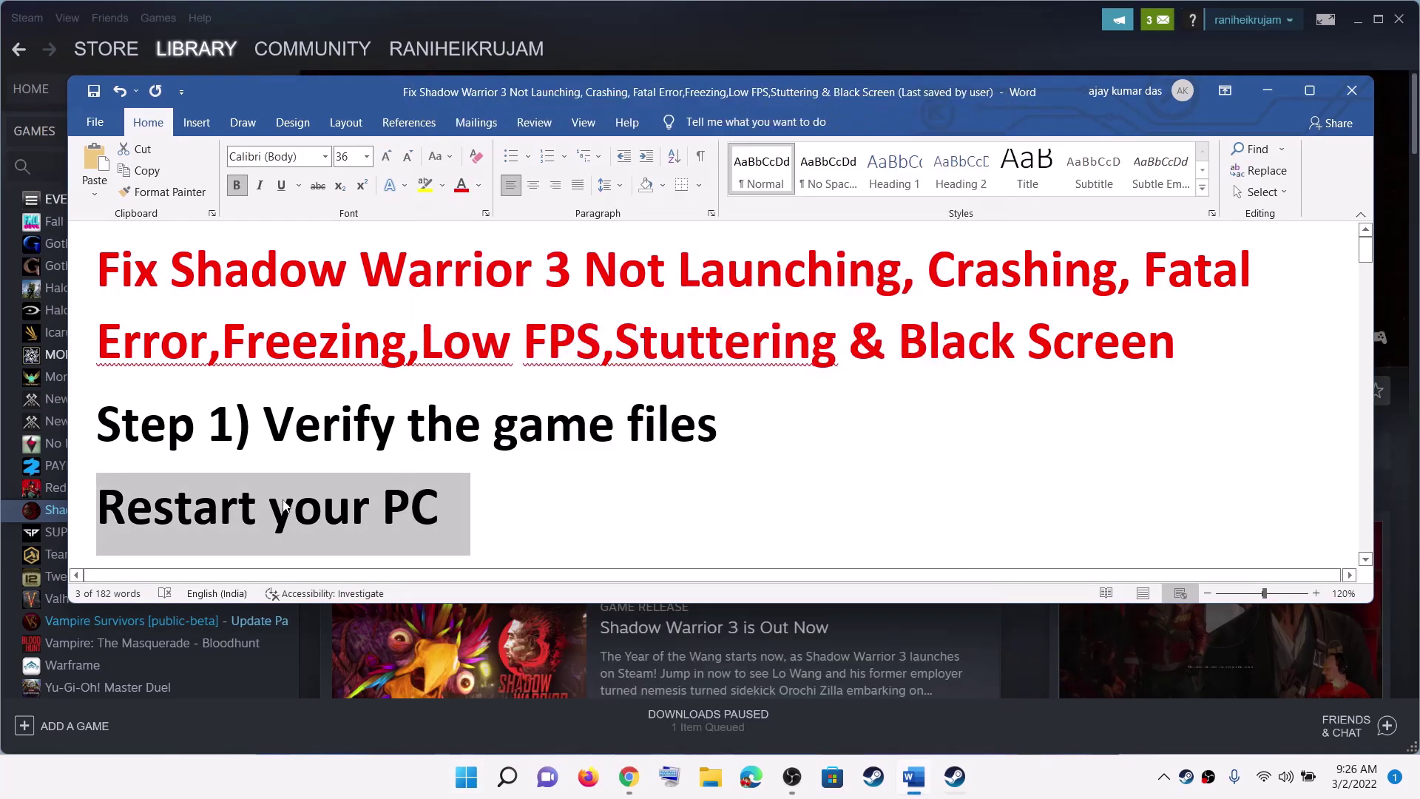
# Highlight -dx11 in the Step 2 line of the notes
pyautogui.scroll(-3, 460, 492)
pyautogui.scroll(-1, 436, 484)
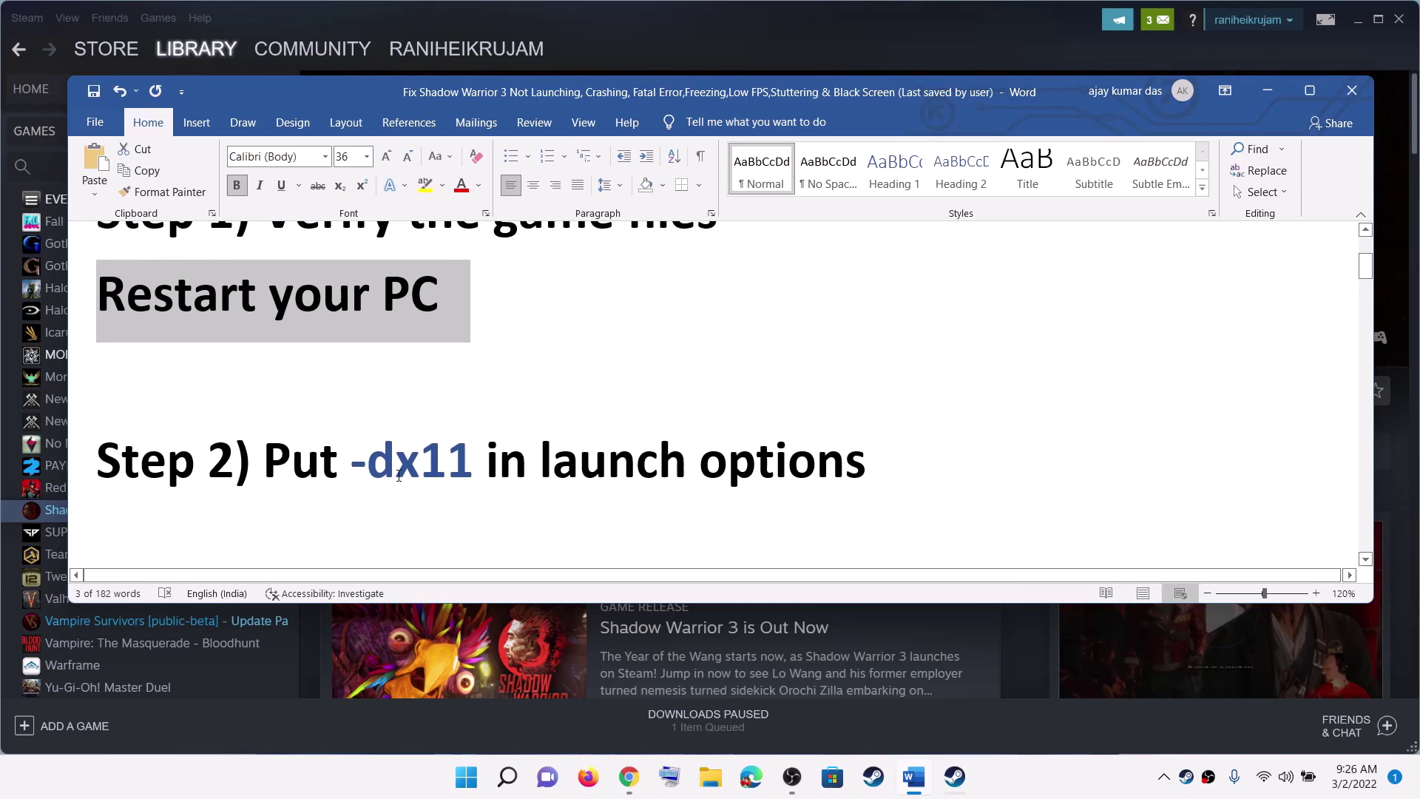
pyautogui.moveTo(356, 464); pyautogui.dragTo(460, 472)
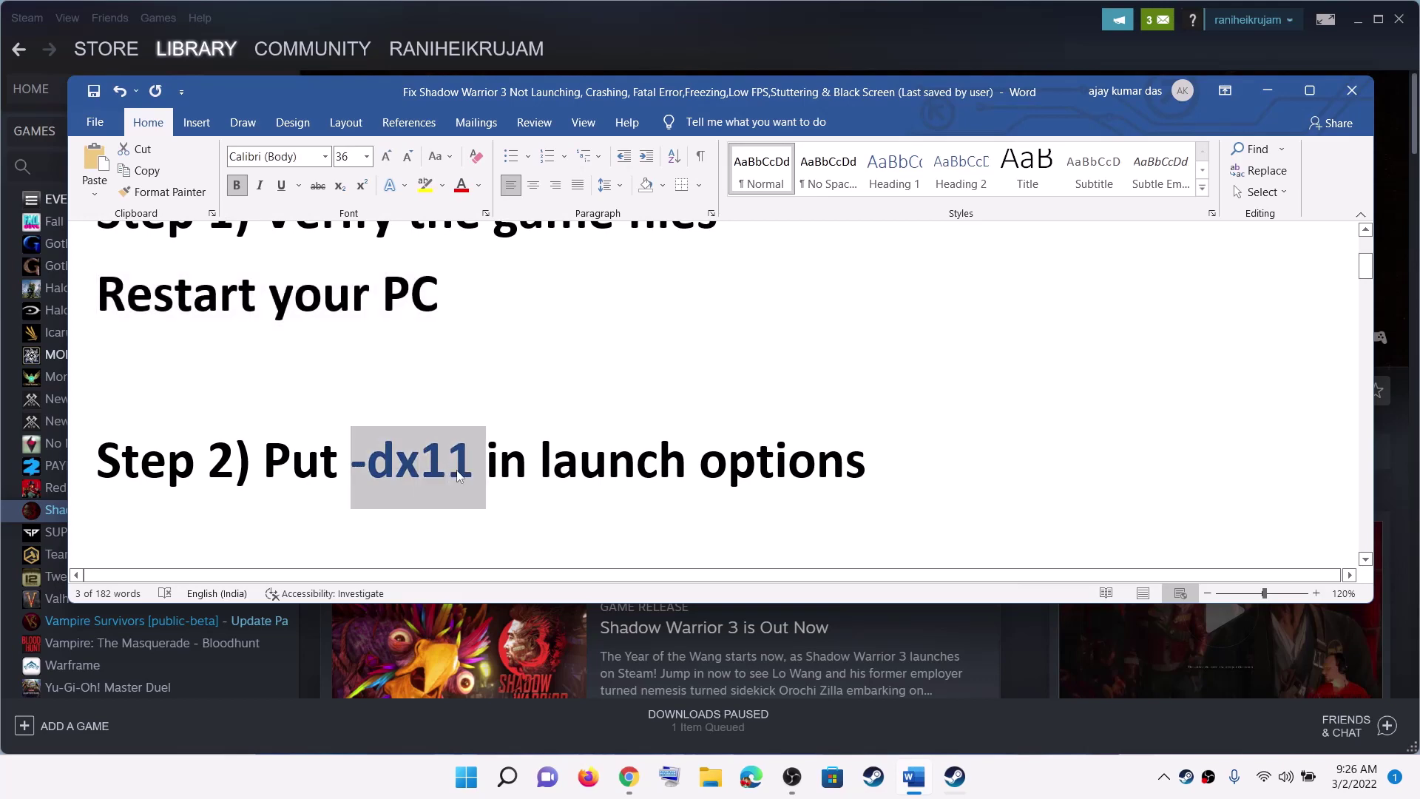
pyautogui.click(1272, 95)
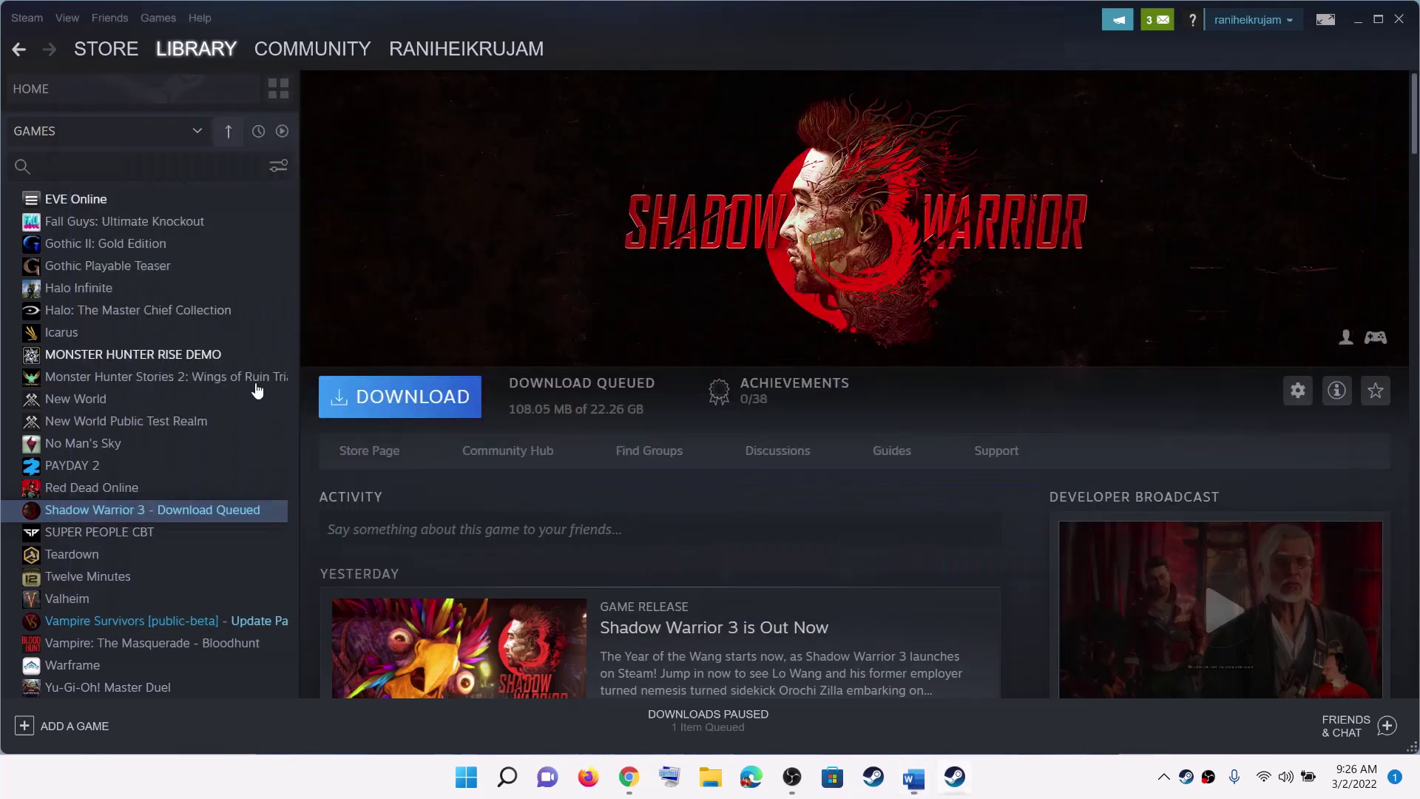
# Confirm Shadow Warrior 3's launch options hold -dx11, then return to the notes
pyautogui.rightClick(176, 513)
pyautogui.click(210, 625)
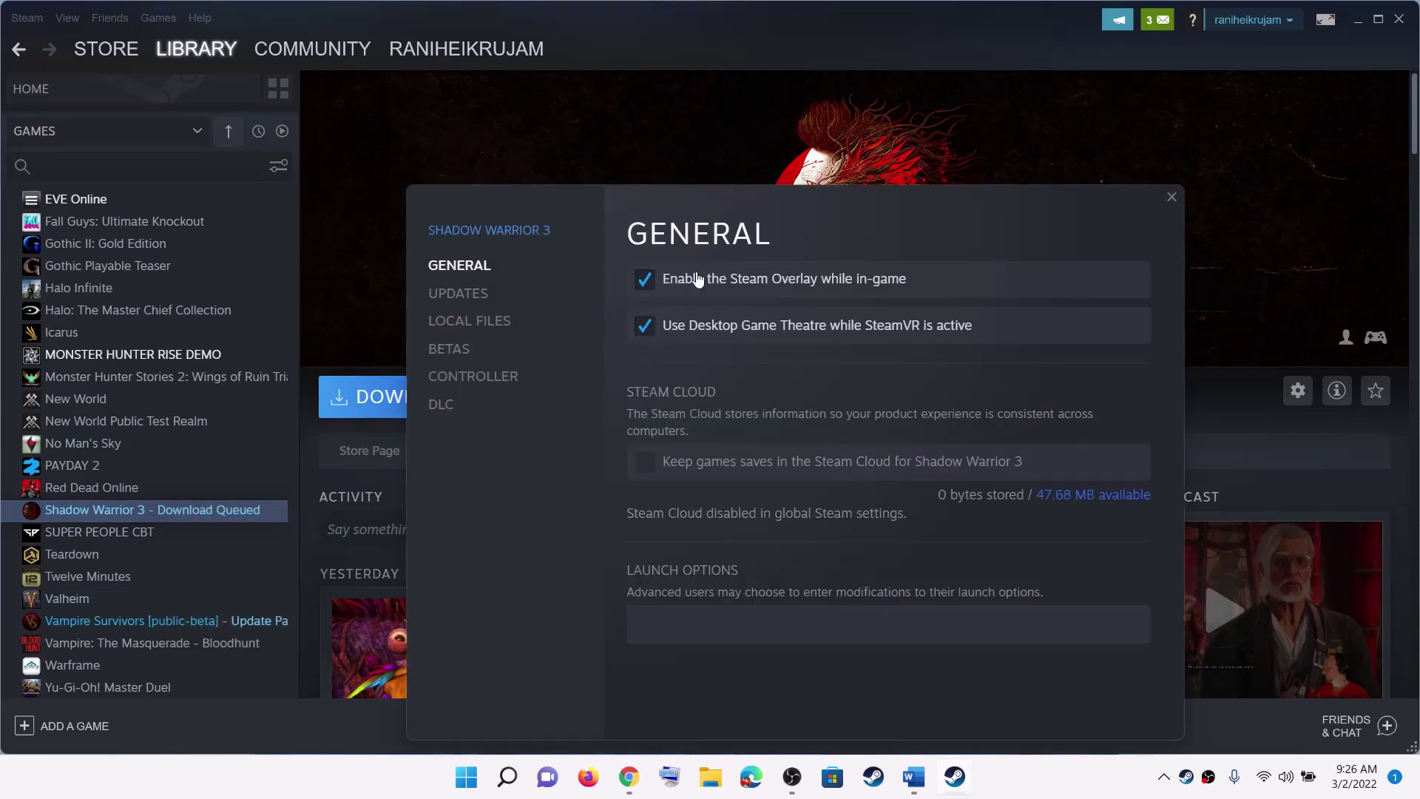
pyautogui.click(691, 628)
pyautogui.click(716, 696)
pyautogui.click(1170, 198)
pyautogui.click(914, 777)
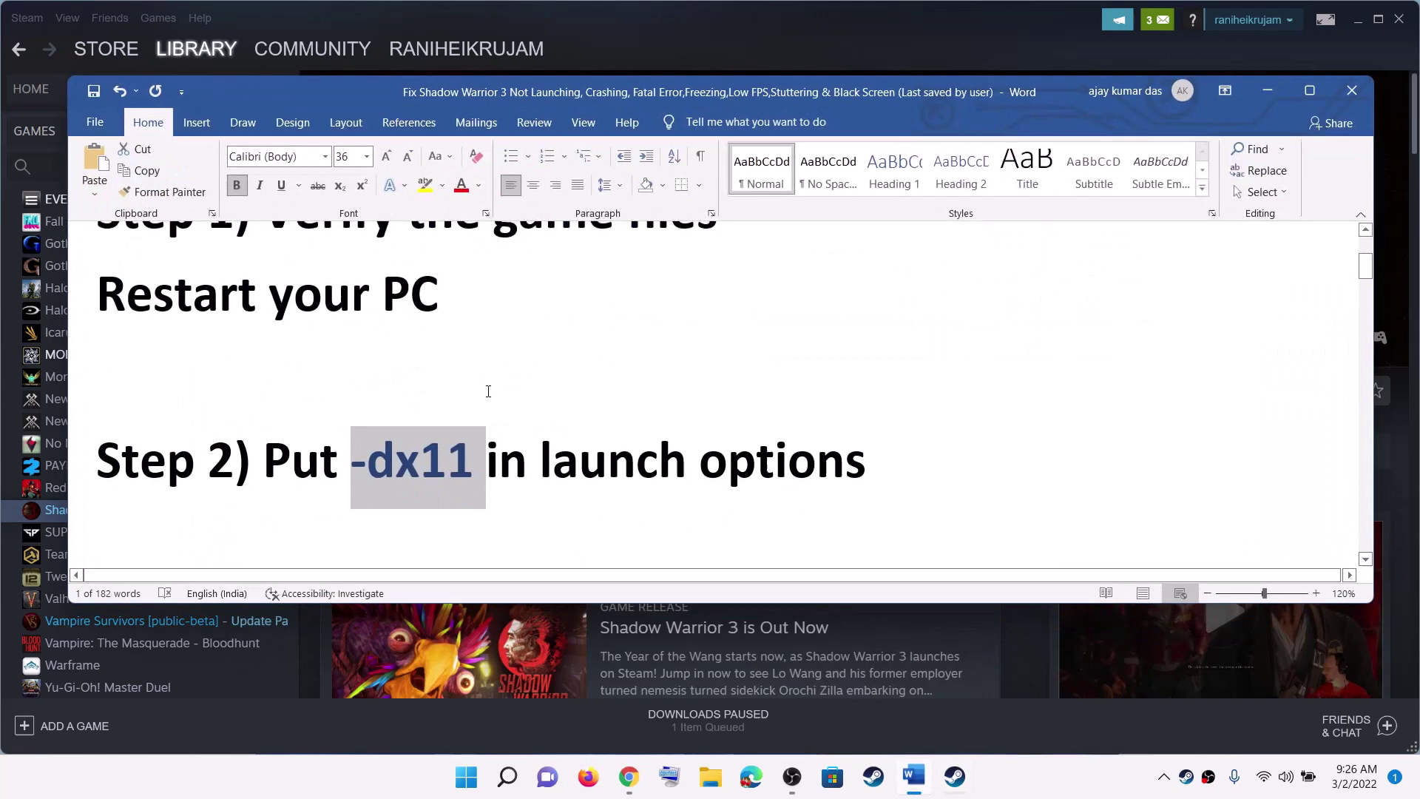
# Highlight Step 3's 'game exe file' and 'Windows Security' wording, then bring up Start
pyautogui.scroll(-3, 371, 434)
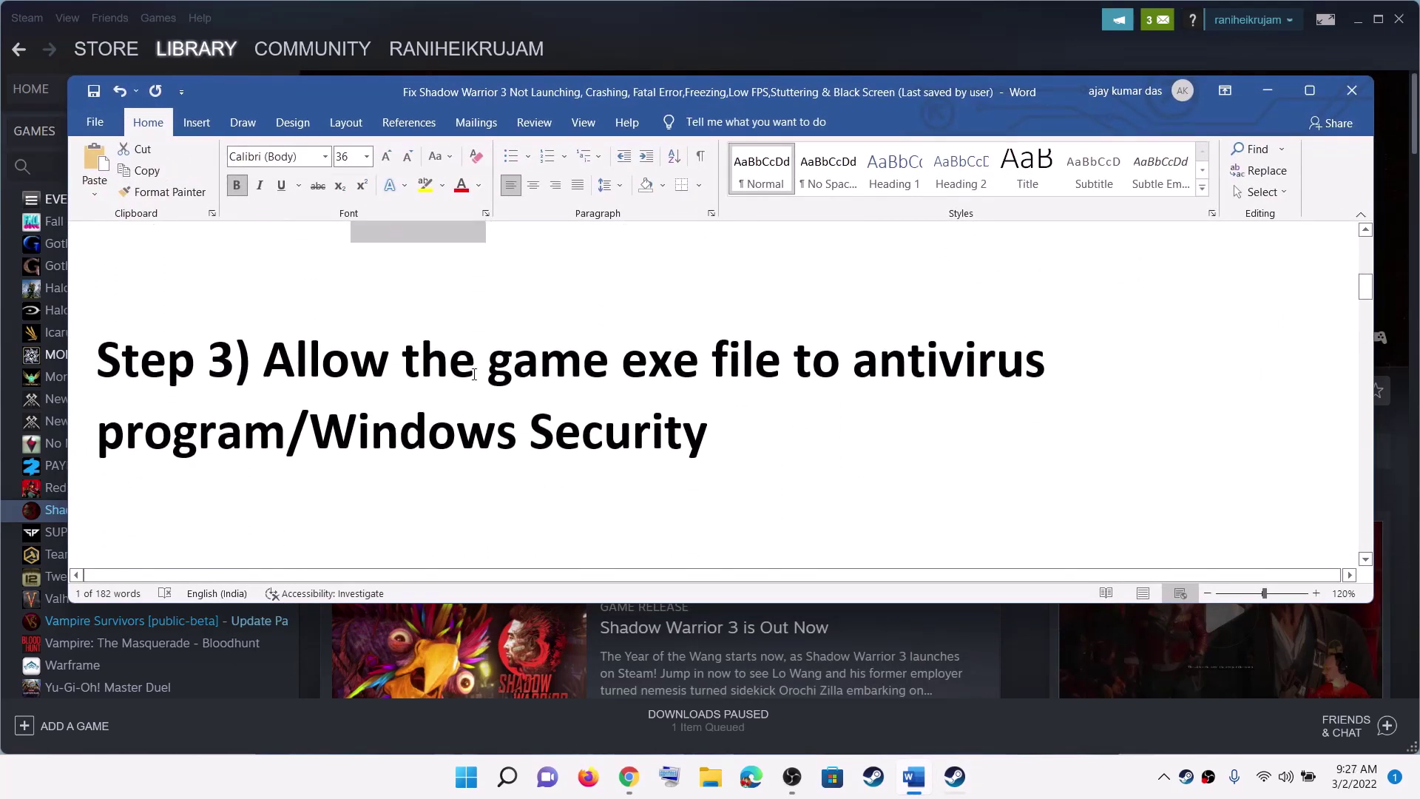
pyautogui.moveTo(338, 371); pyautogui.dragTo(990, 347)
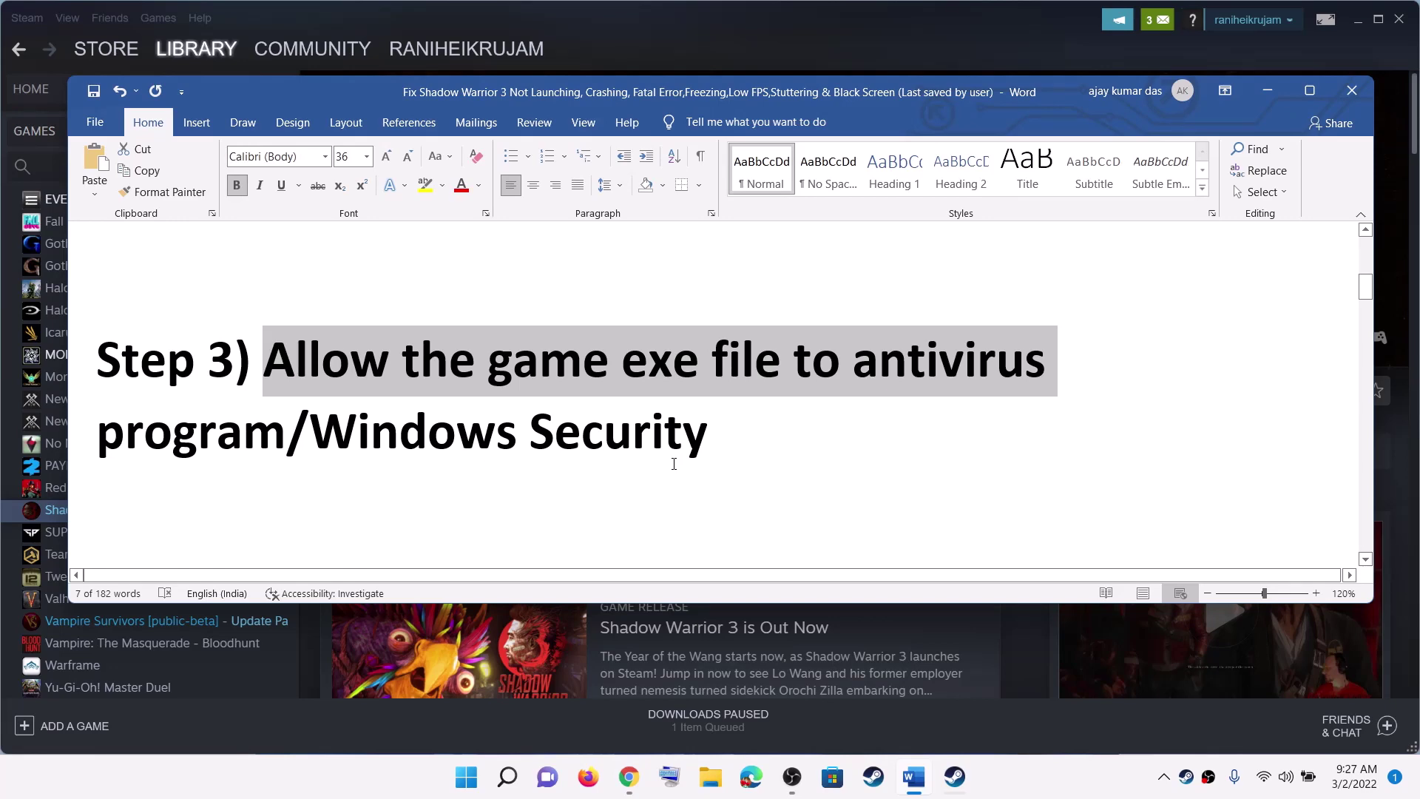
pyautogui.moveTo(542, 375); pyautogui.dragTo(790, 370)
pyautogui.moveTo(358, 423); pyautogui.dragTo(709, 435)
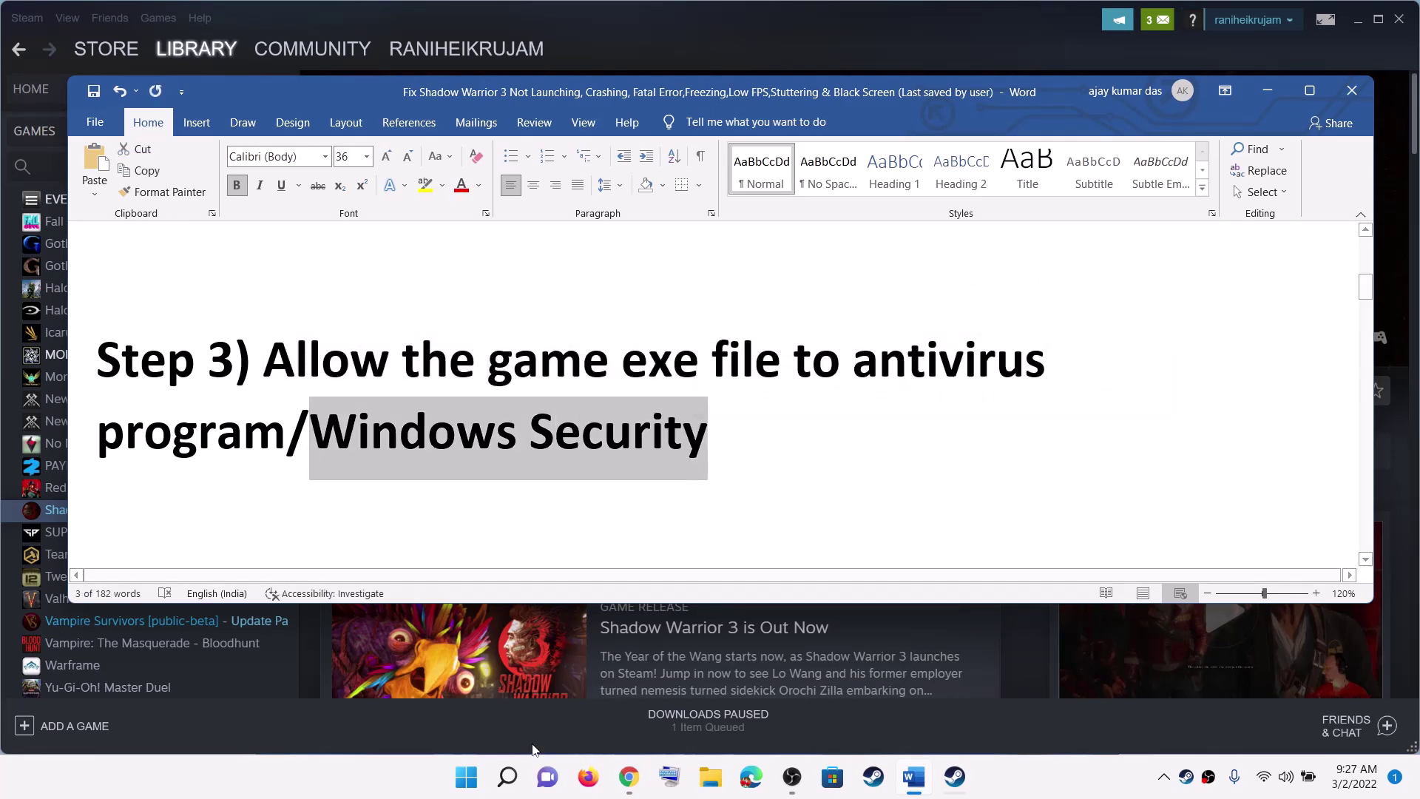
pyautogui.press('super')
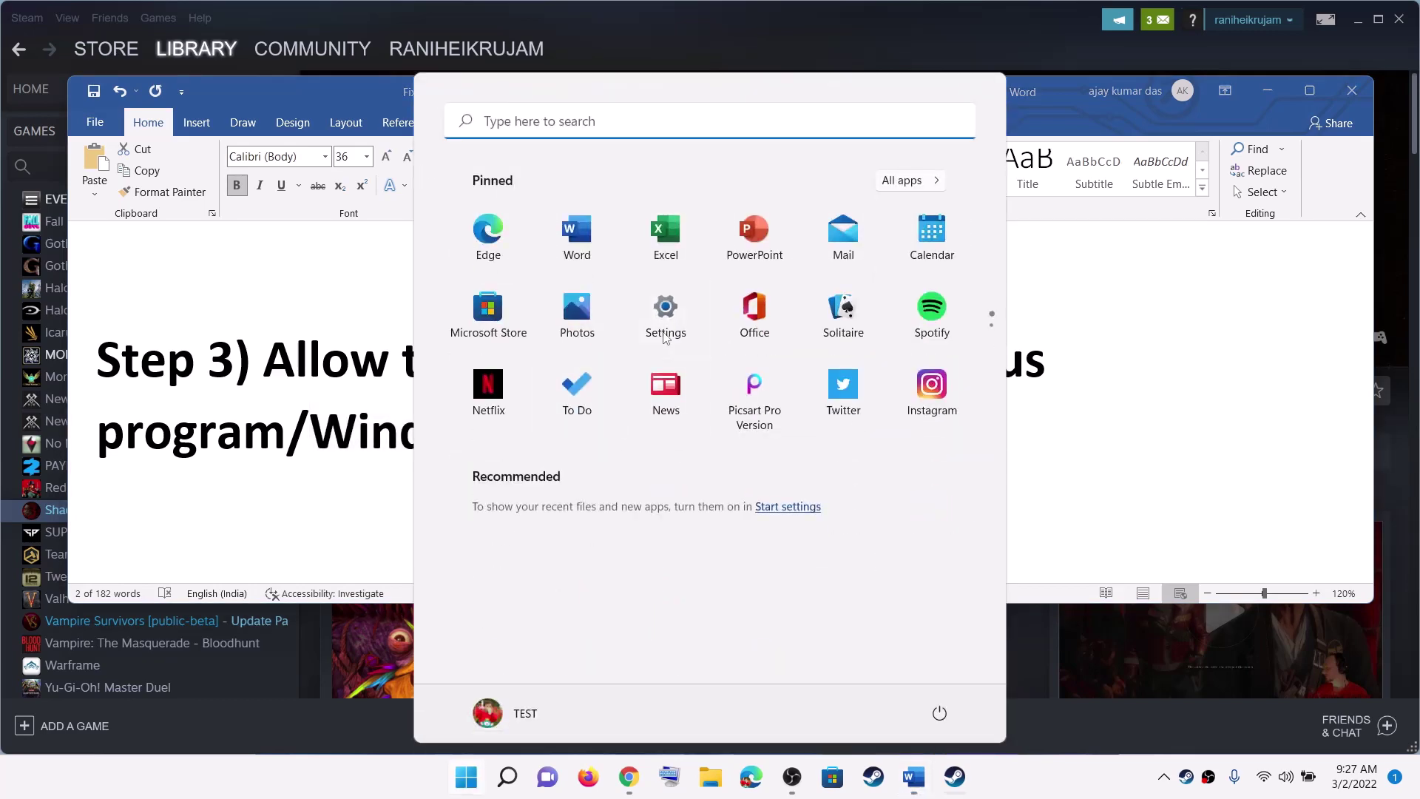
# Go from Settings through Privacy & security > Windows Security to Virus & threat protection
pyautogui.click(666, 334)
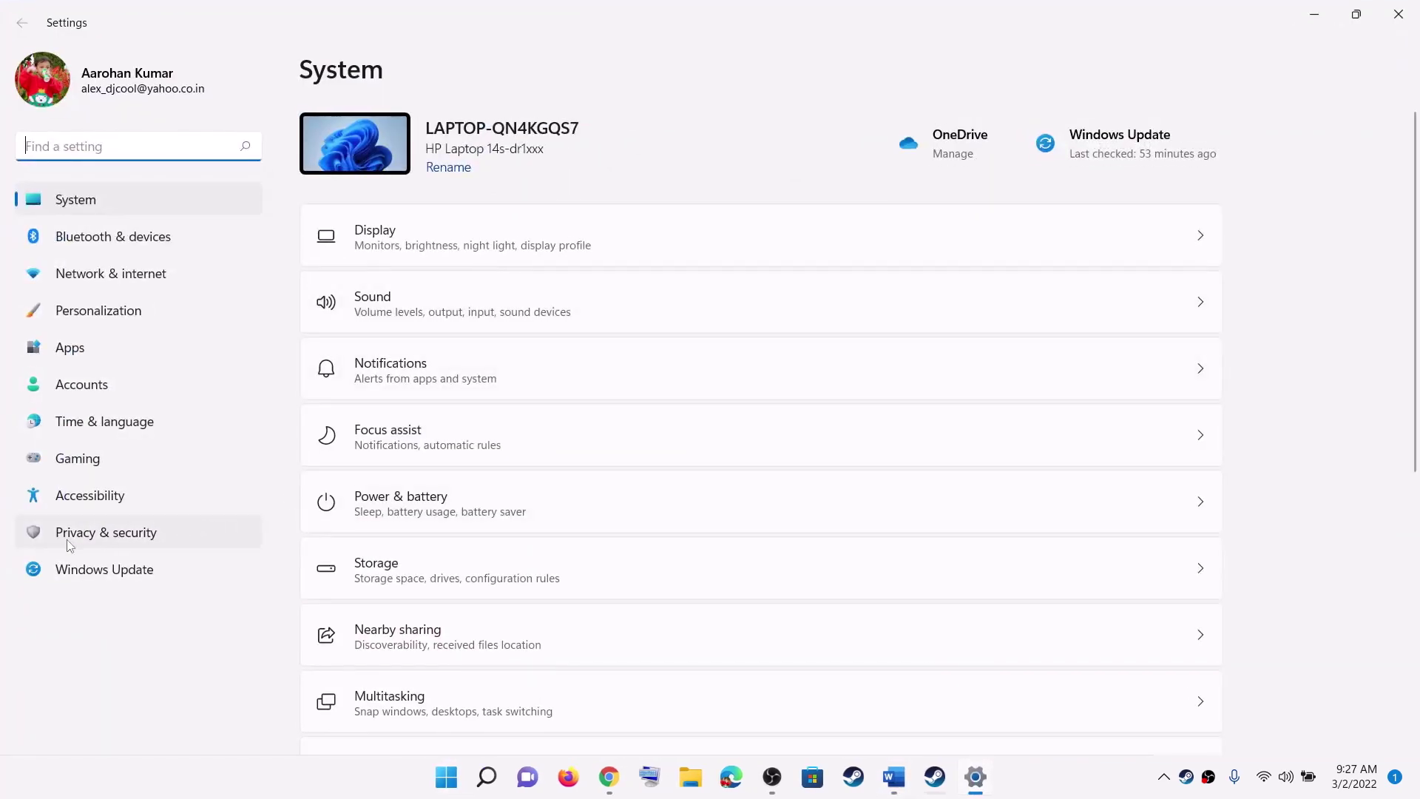
pyautogui.click(90, 546)
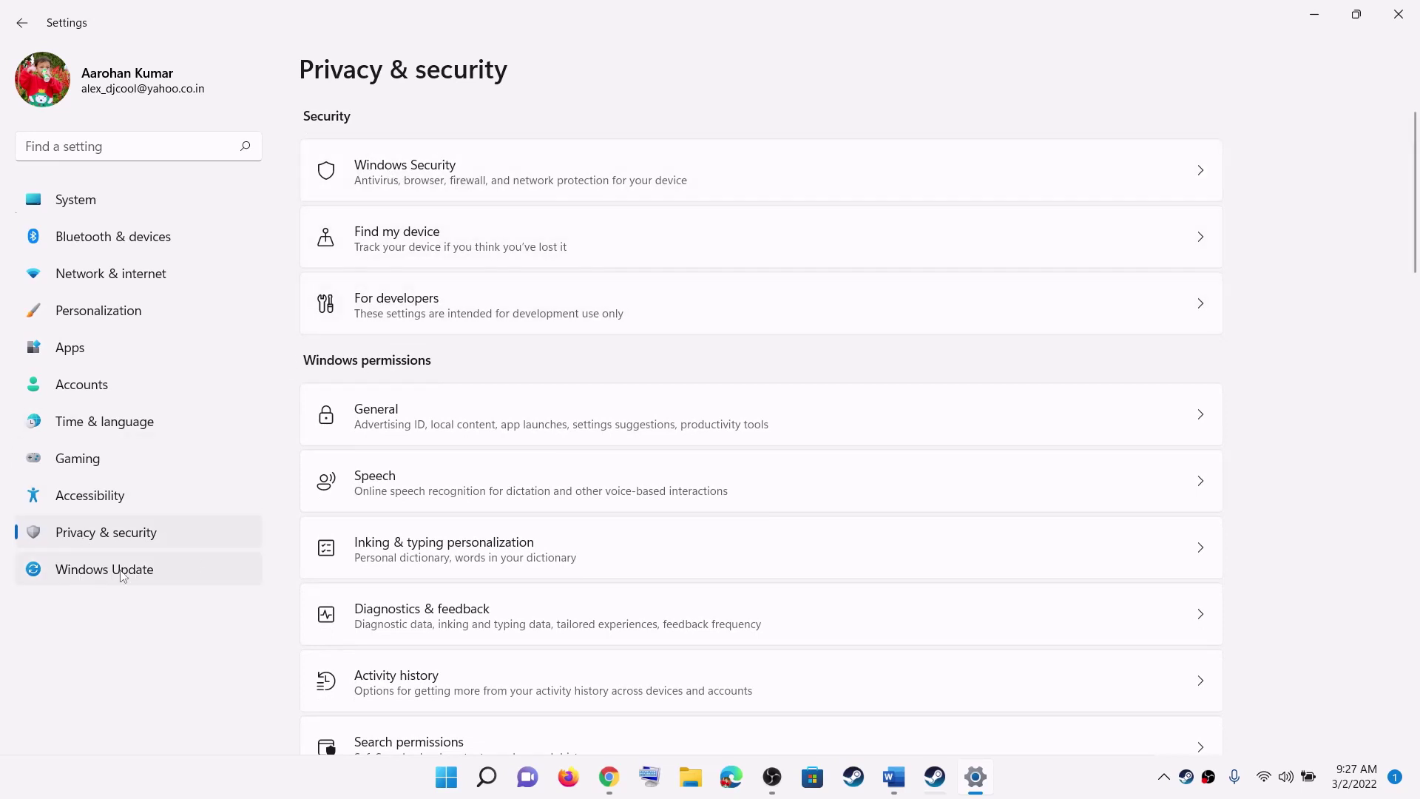
pyautogui.click(408, 172)
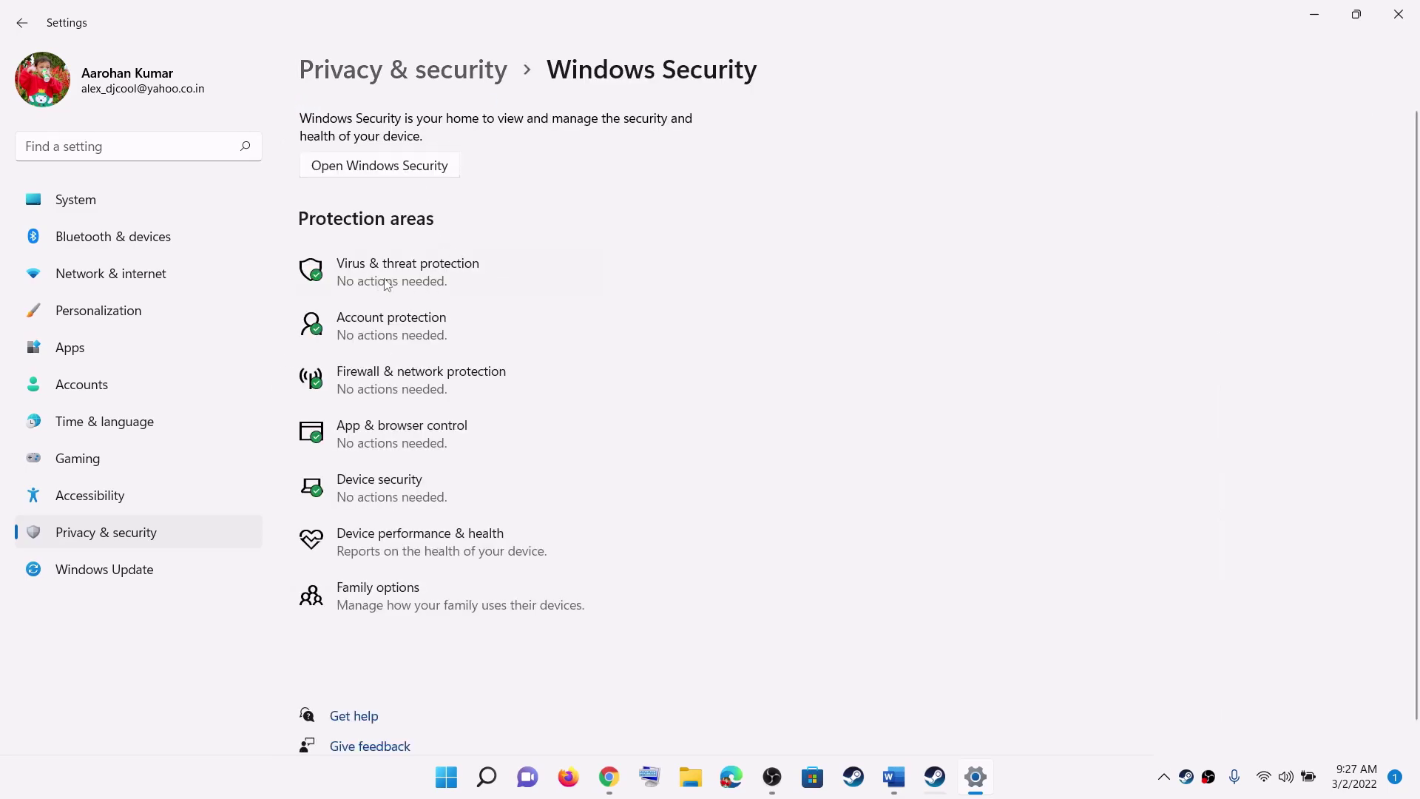
pyautogui.click(362, 281)
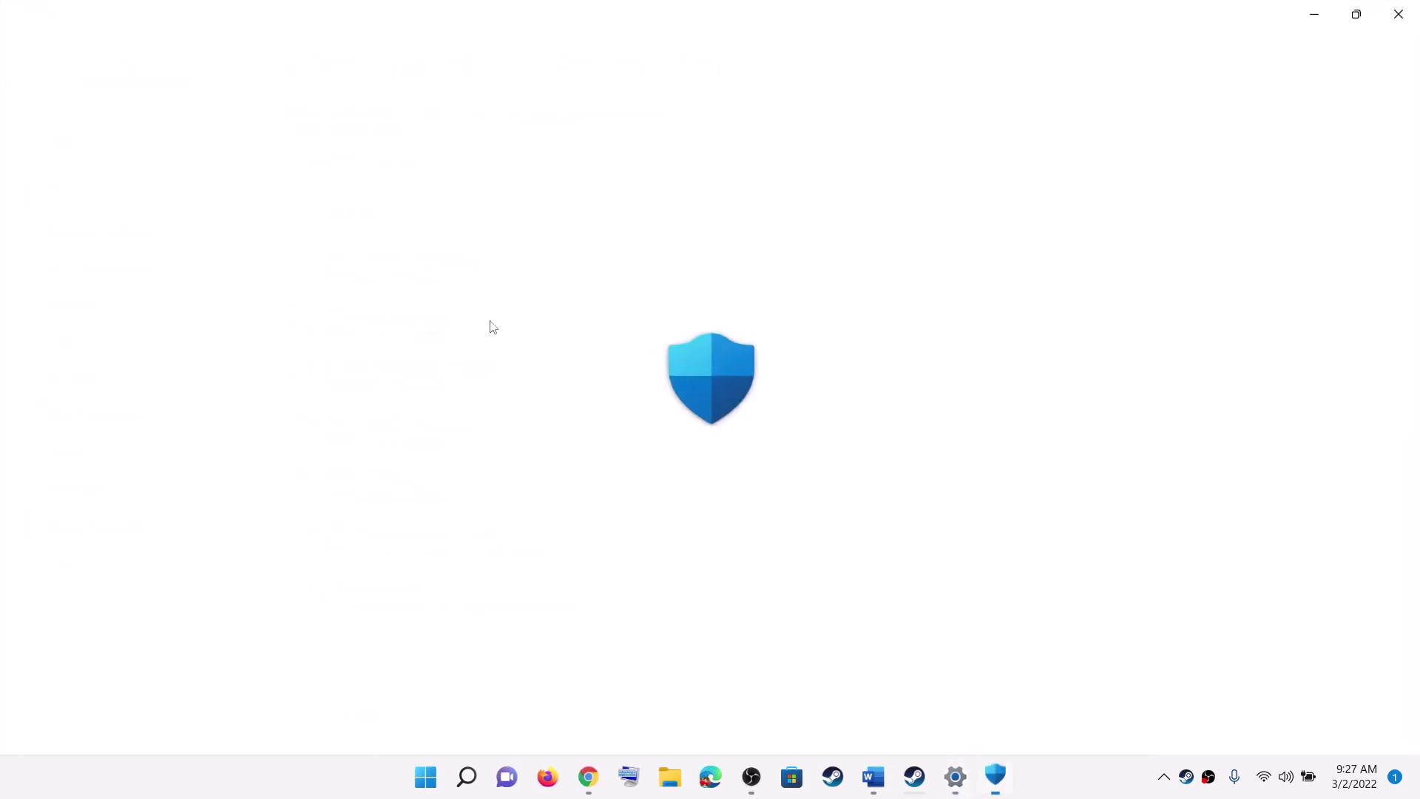
# Start adding an allowed app under Ransomware protection's Controlled folder access
pyautogui.scroll(-3, 558, 471)
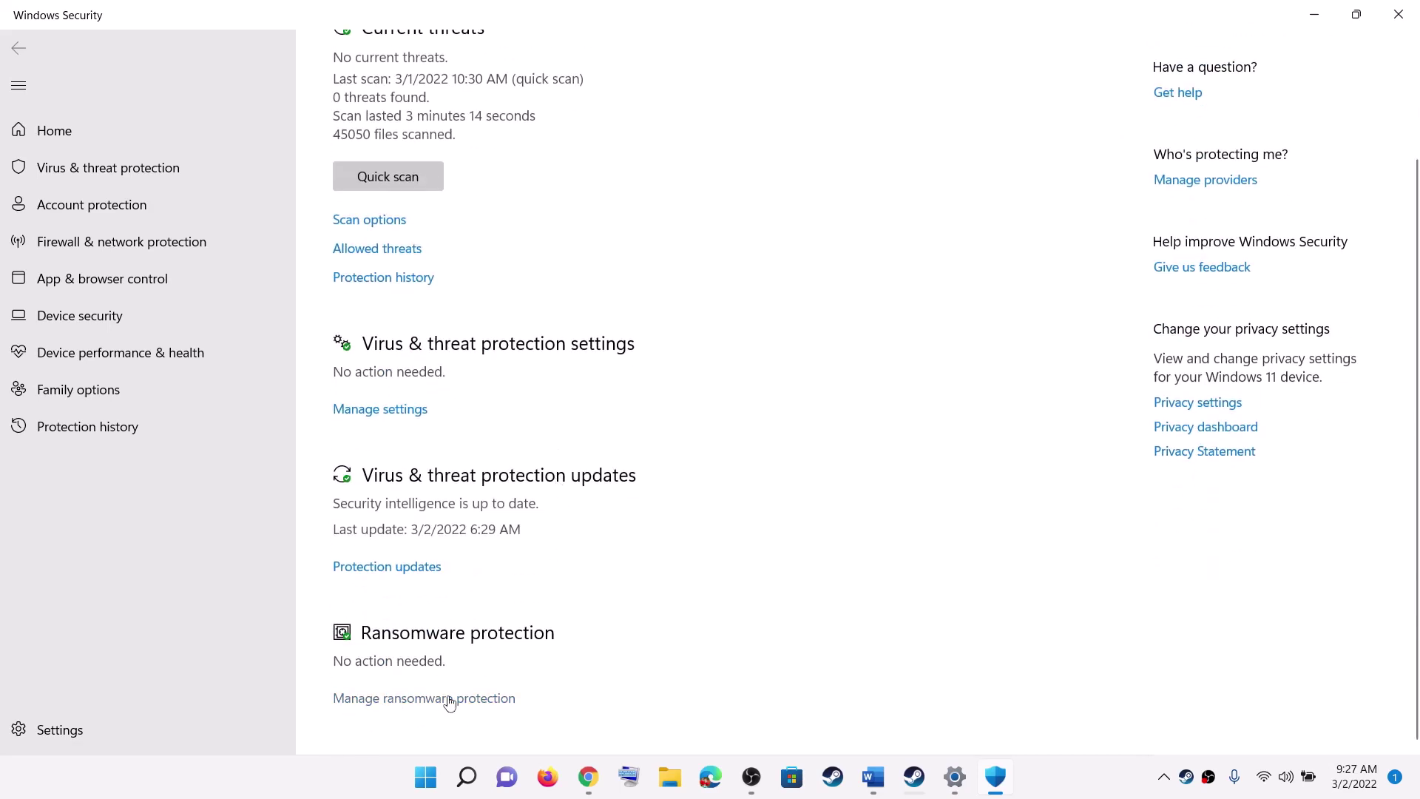
pyautogui.click(397, 703)
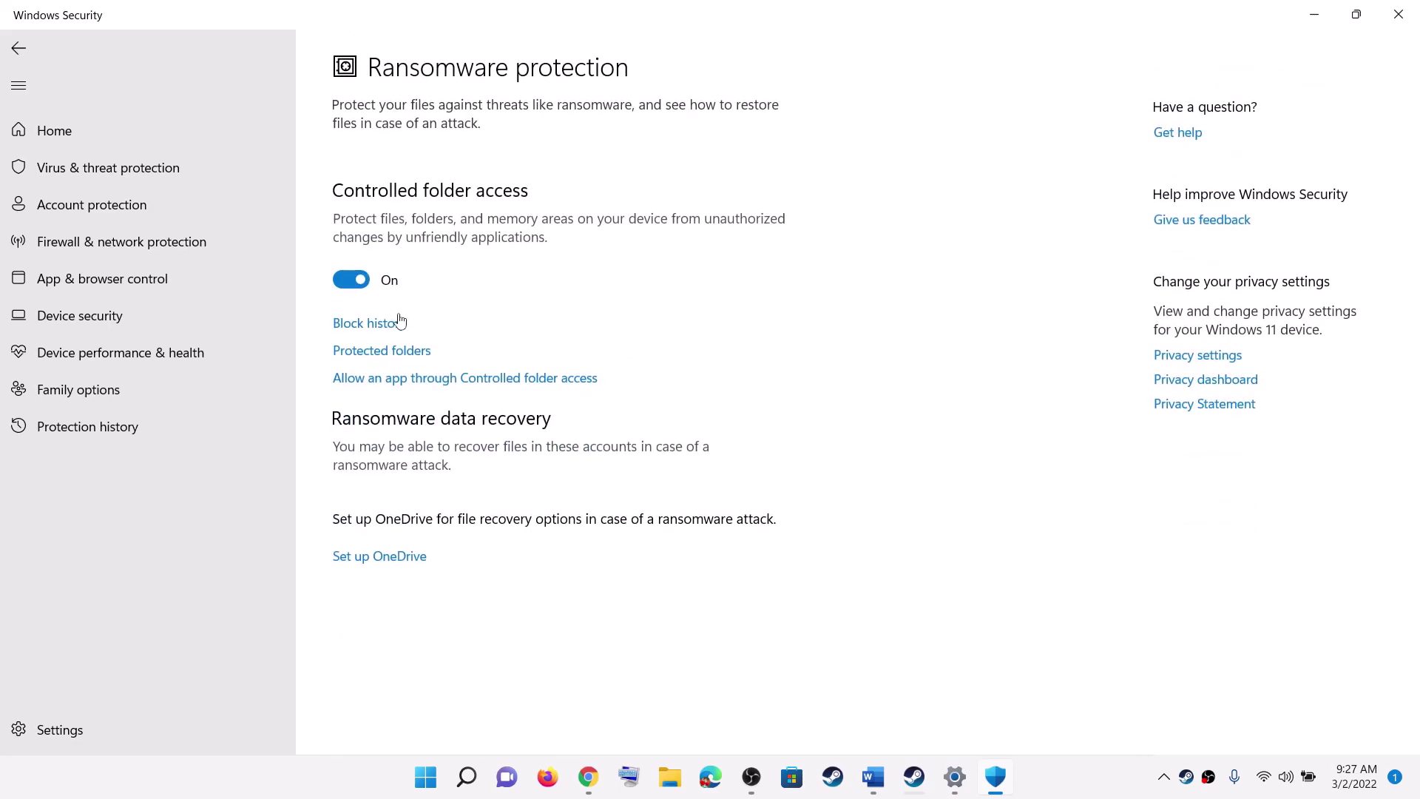
pyautogui.click(433, 385)
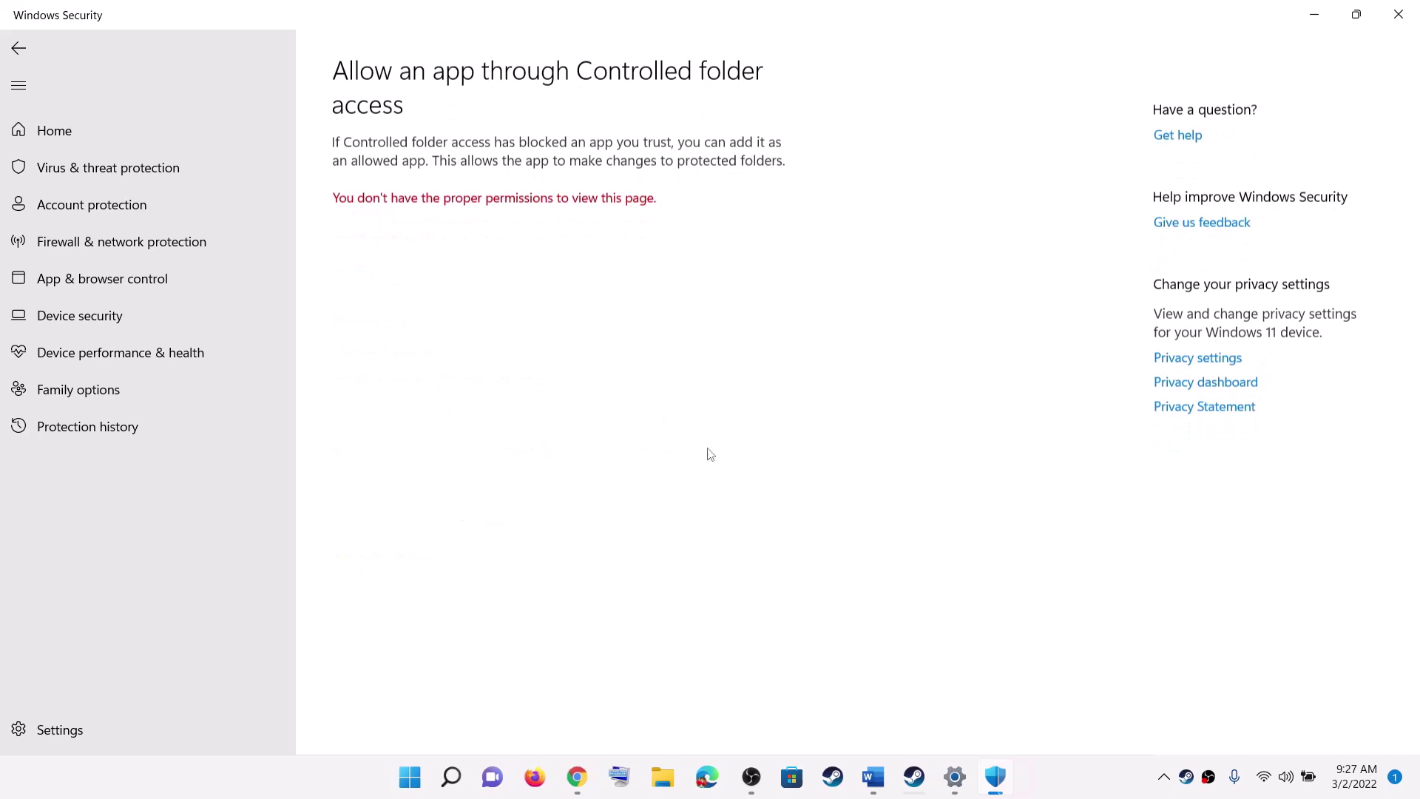
pyautogui.click(655, 530)
pyautogui.scroll(-3, 473, 203)
pyautogui.click(418, 78)
pyautogui.click(430, 142)
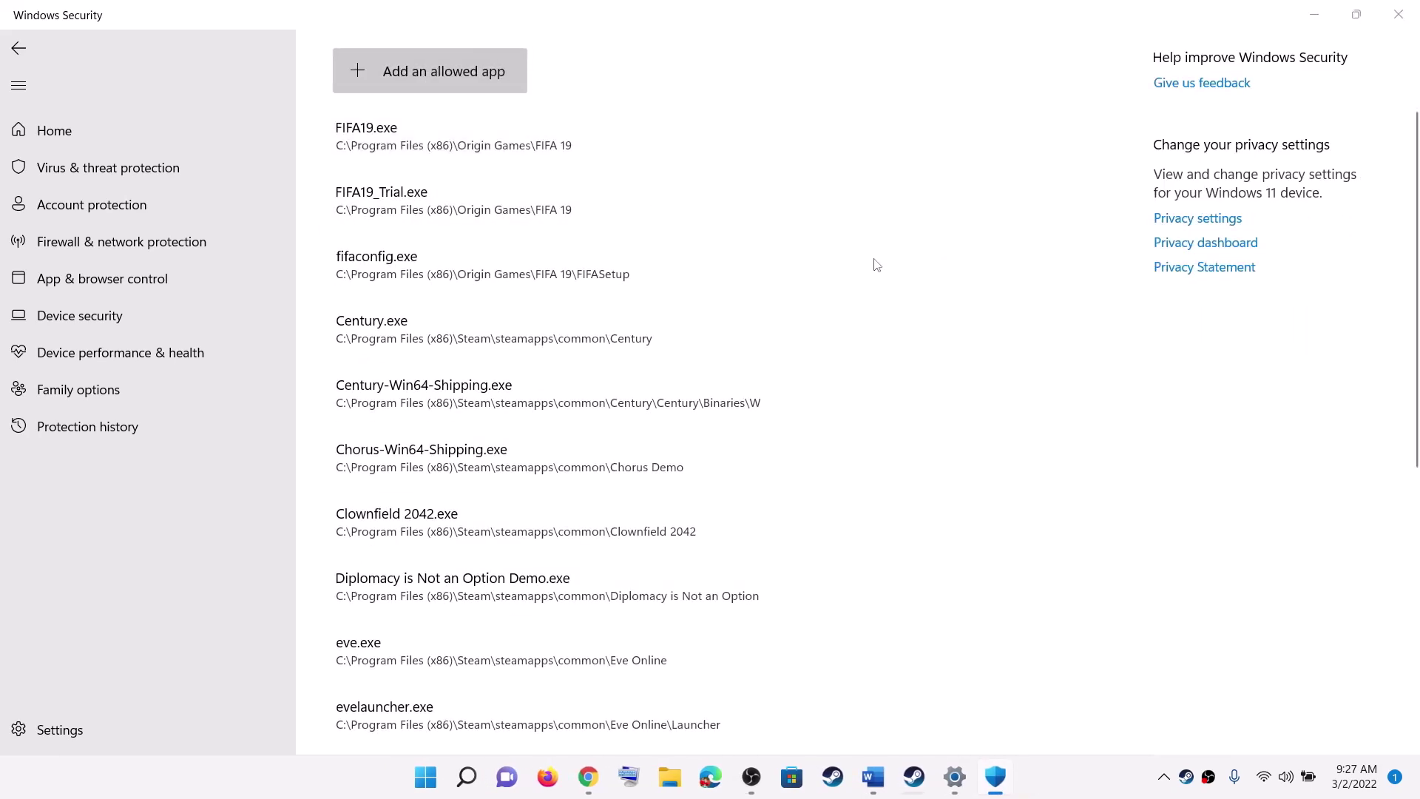
# Browse the file picker from the C: drive into Program Files (x86)\Steam
pyautogui.click(46, 348)
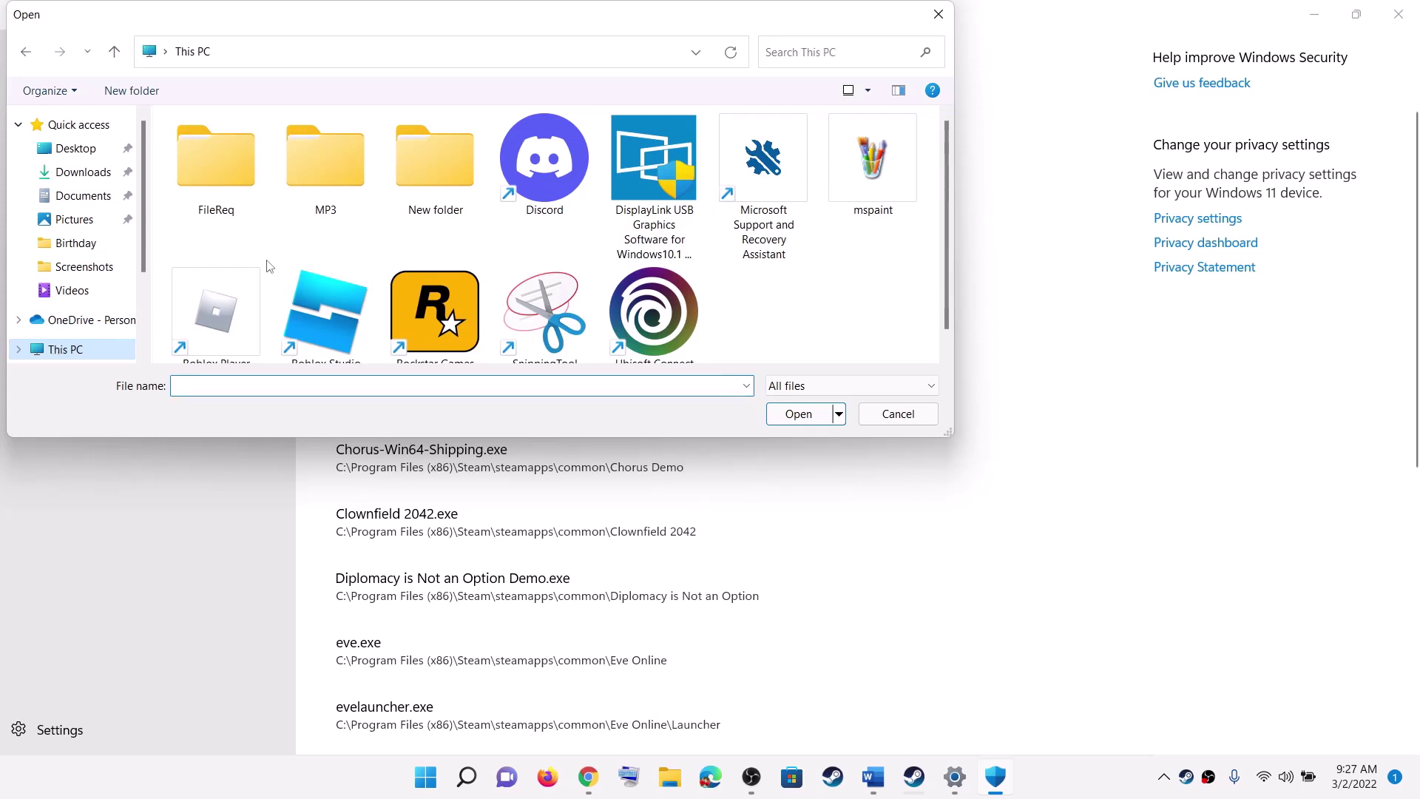
pyautogui.doubleClick(295, 304)
pyautogui.scroll(-4, 295, 304)
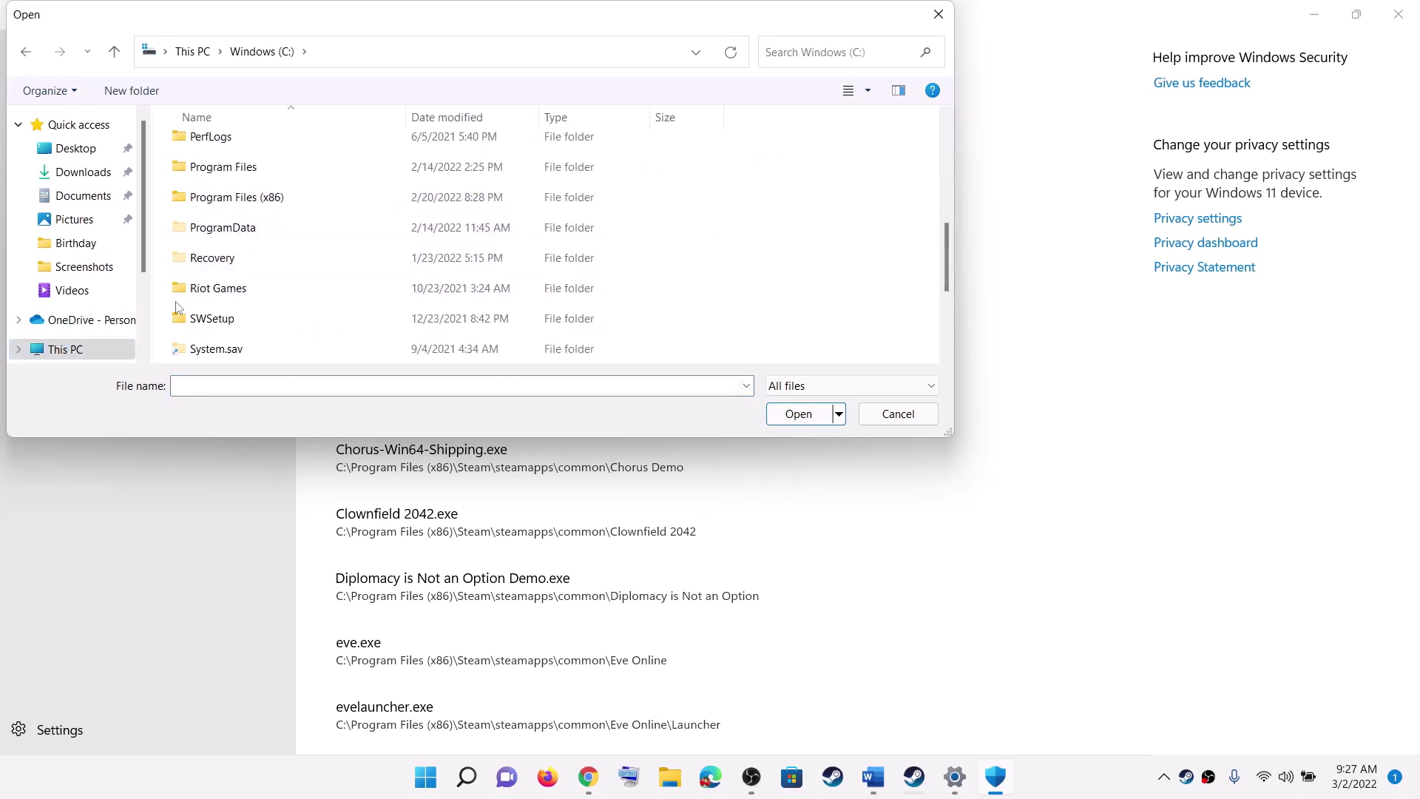
pyautogui.click(266, 204)
pyautogui.doubleClick(266, 204)
pyautogui.scroll(-1, 296, 289)
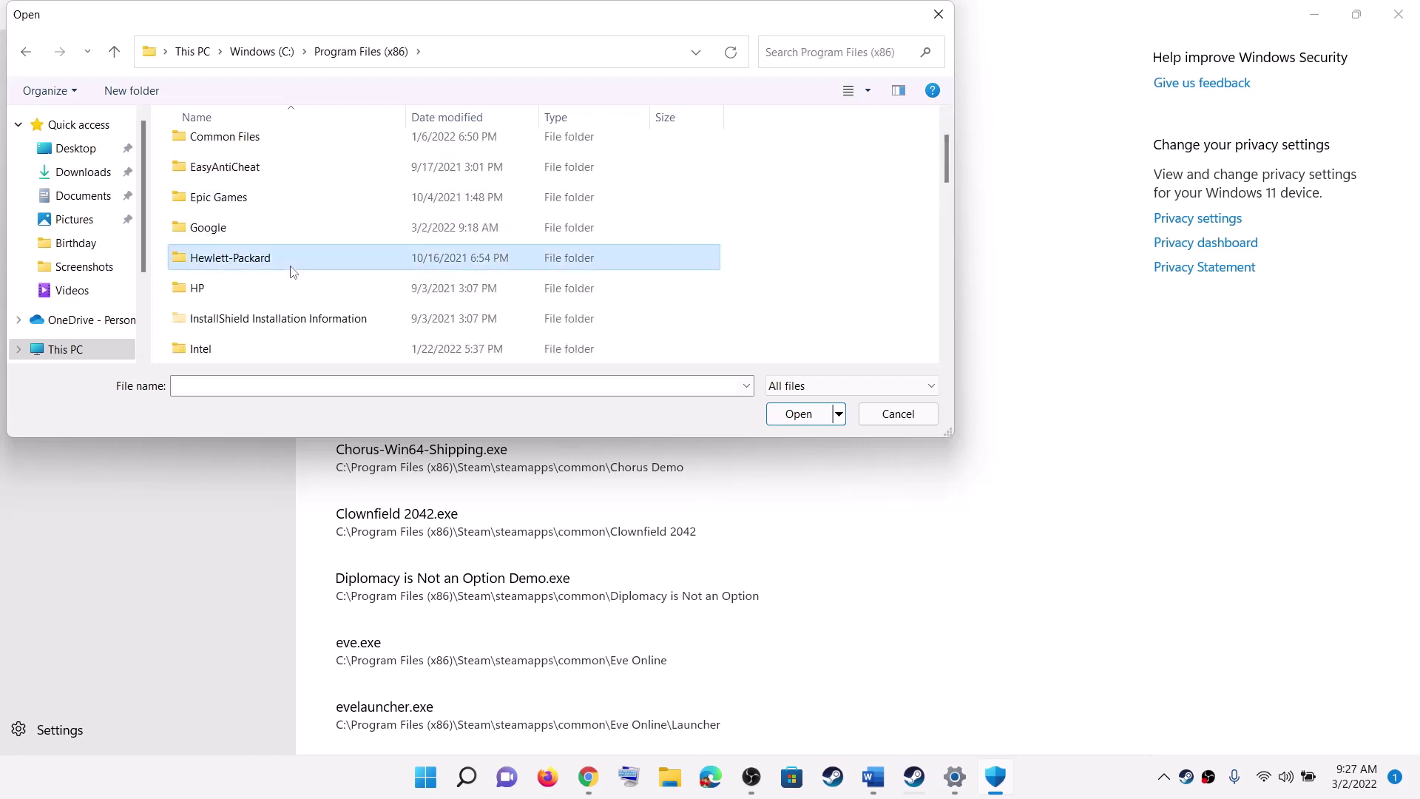
pyautogui.scroll(-5, 293, 273)
pyautogui.click(213, 180)
pyautogui.doubleClick(212, 180)
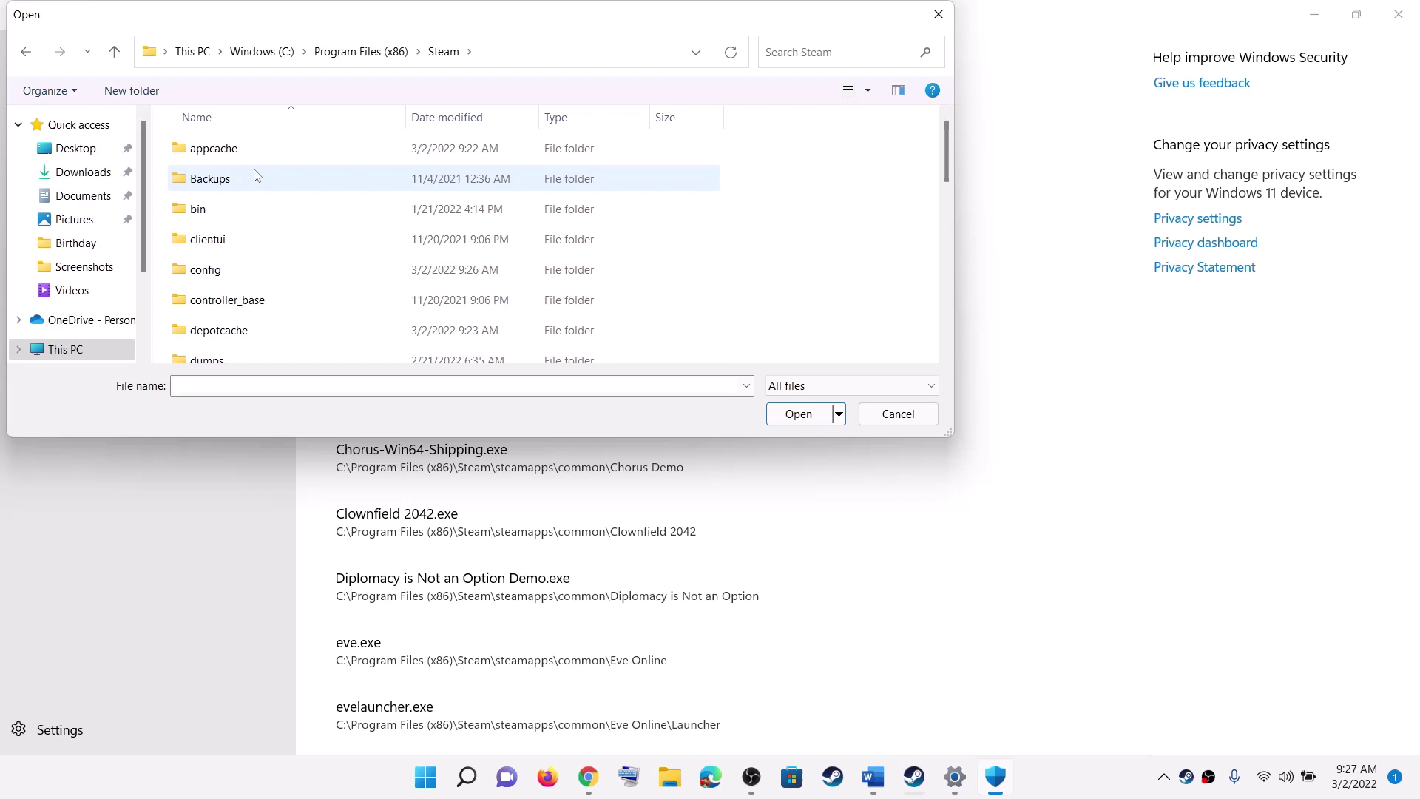
# Continue into steamapps\common\Shadow Warrior 3, finding no game file there
pyautogui.click(247, 235)
pyautogui.scroll(-5, 248, 240)
pyautogui.click(240, 214)
pyautogui.doubleClick(237, 213)
pyautogui.click(232, 150)
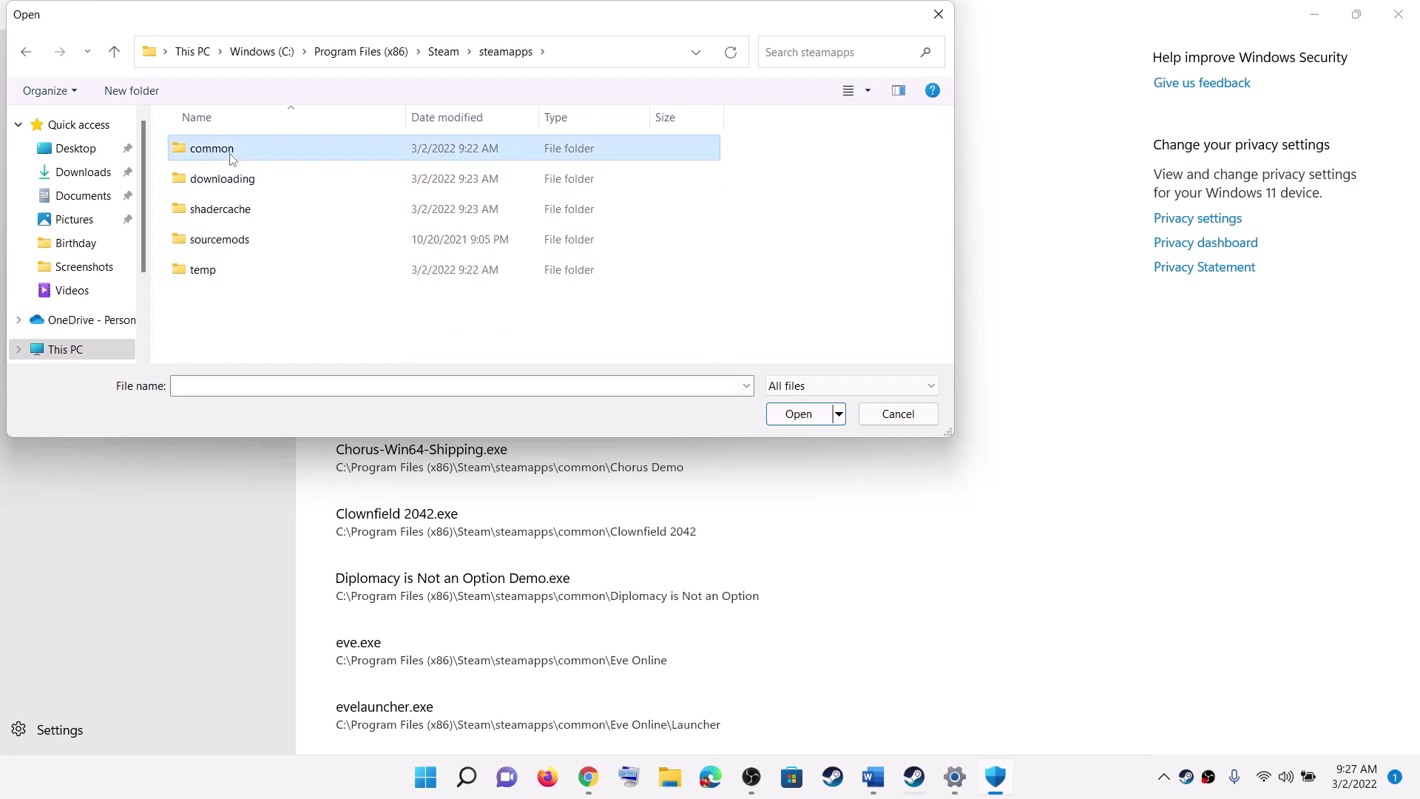
pyautogui.doubleClick(232, 150)
pyautogui.click(251, 188)
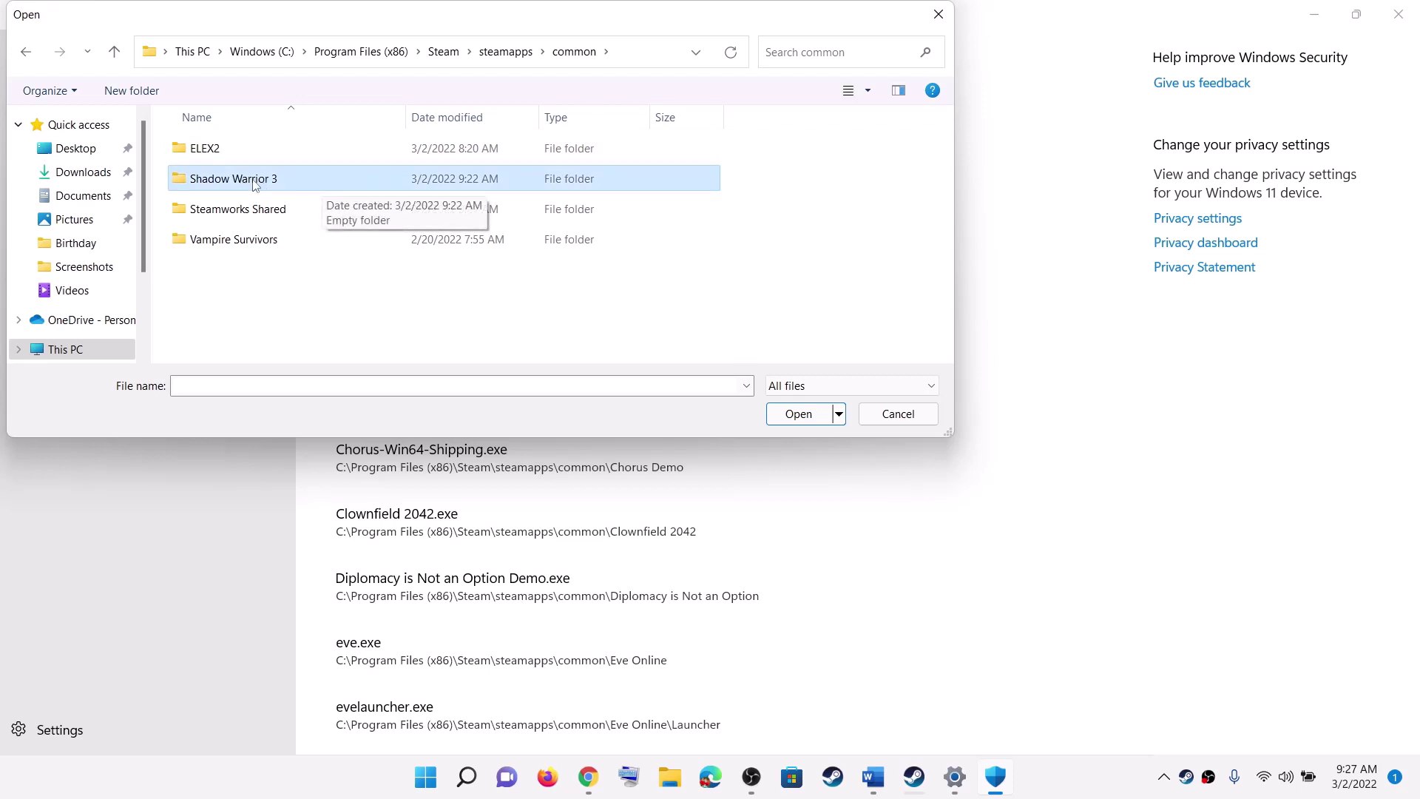
pyautogui.doubleClick(245, 182)
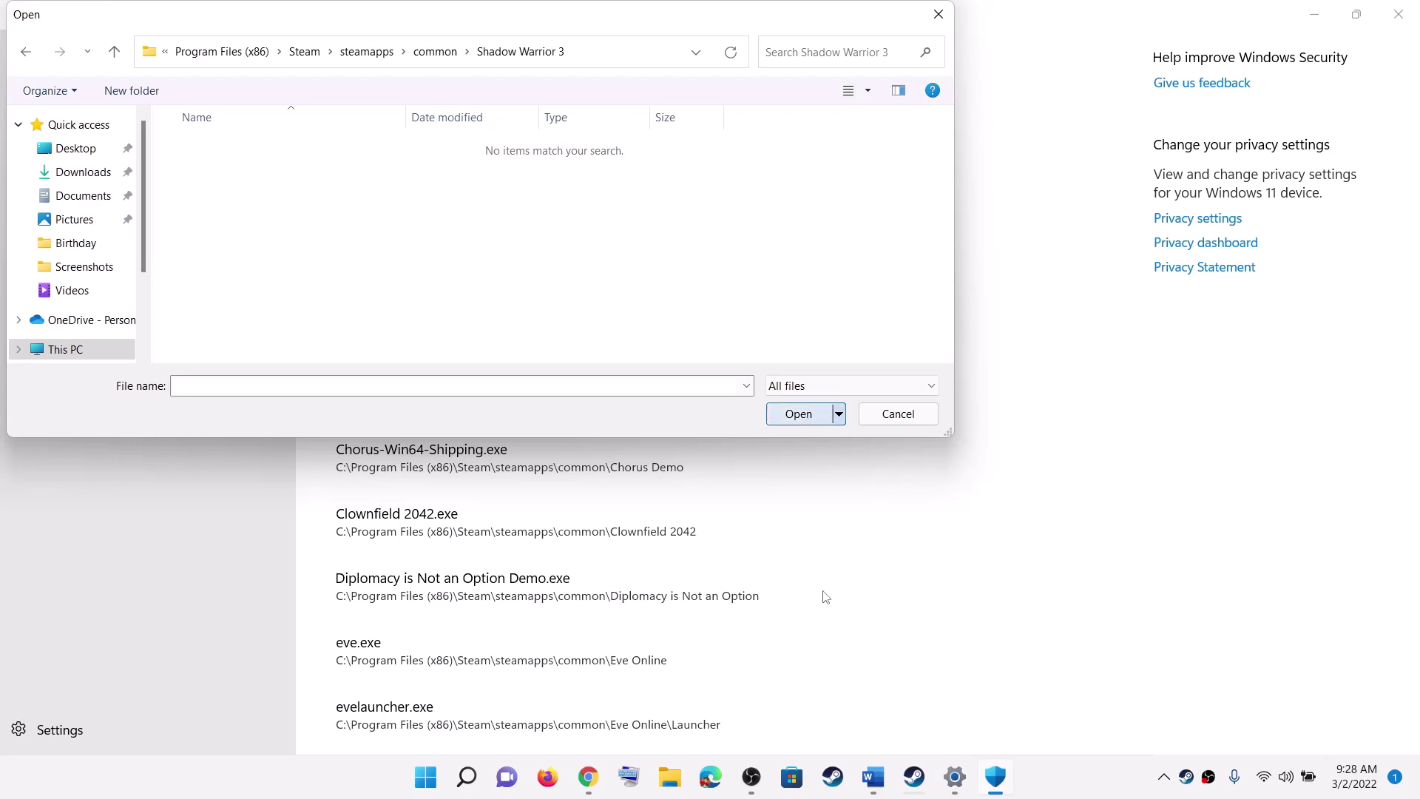
# Close the file picker without choosing a file, then close Windows Security
pyautogui.click(921, 784)
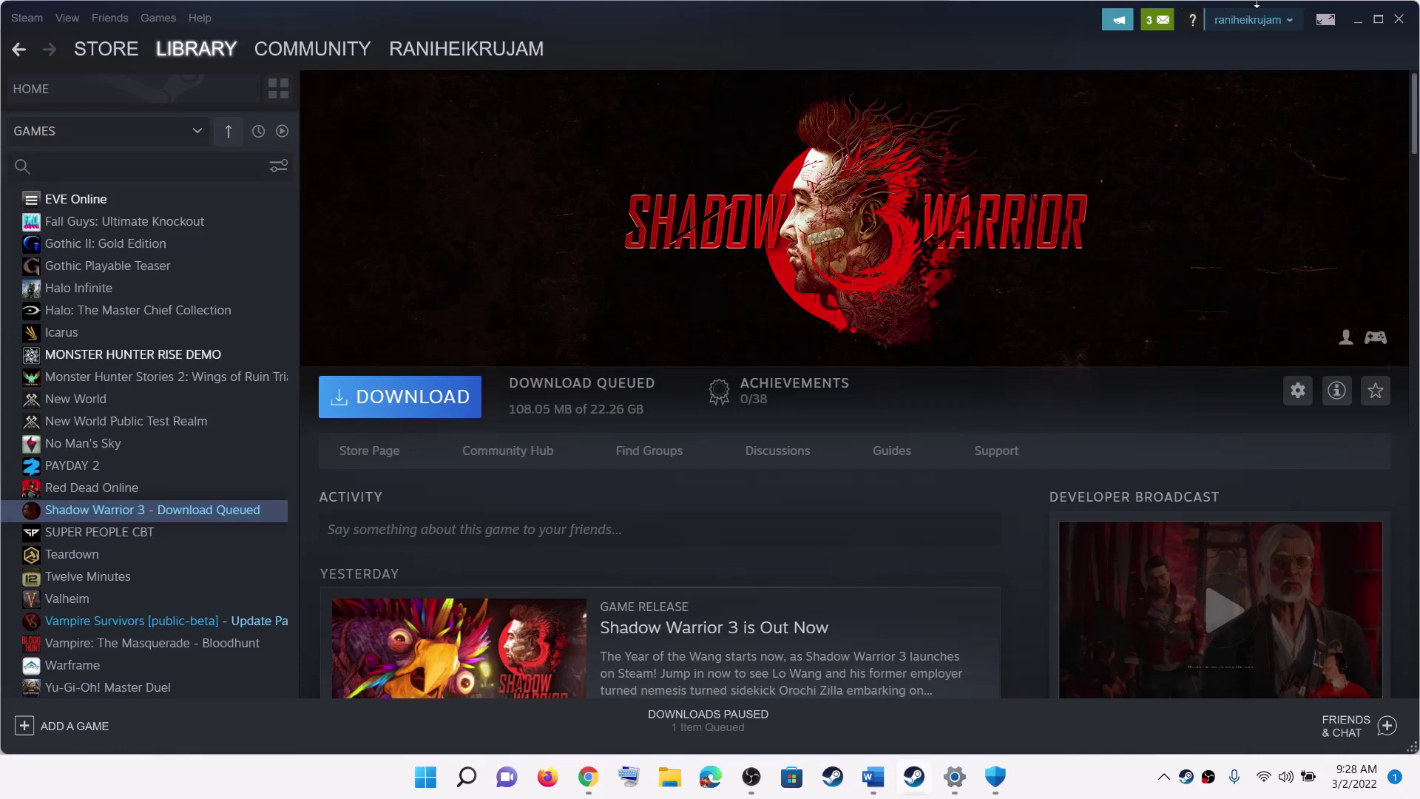
pyautogui.click(1351, 19)
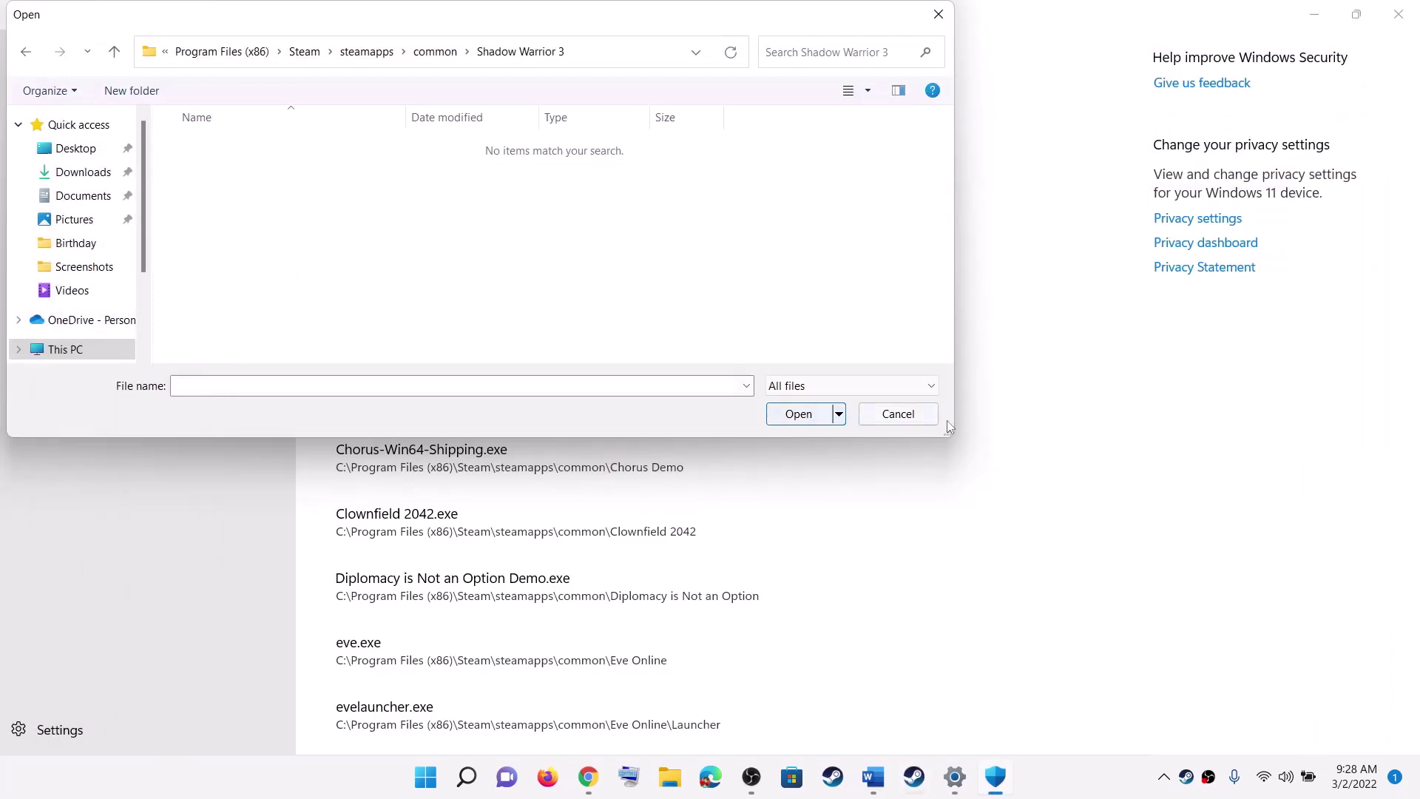
pyautogui.click(937, 14)
pyautogui.click(1400, 15)
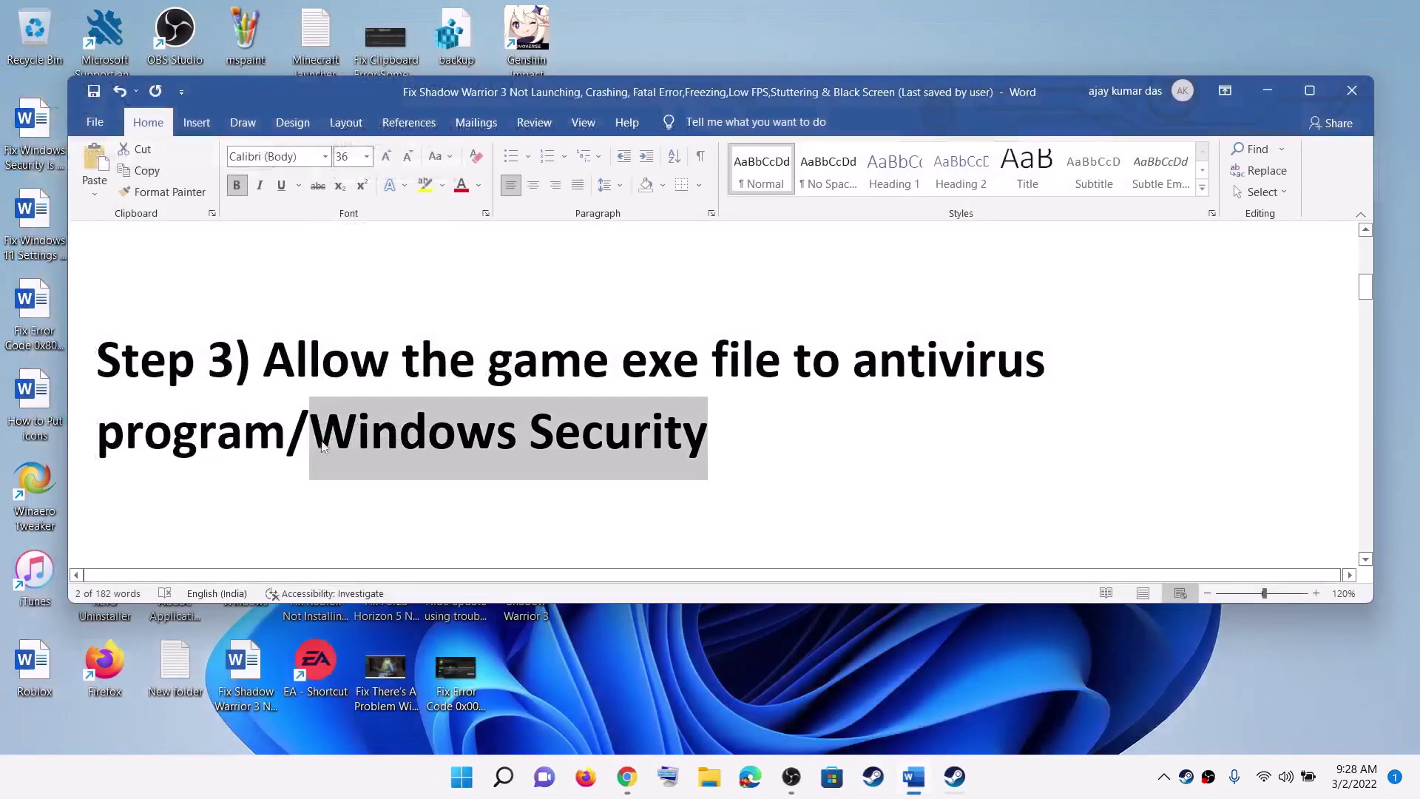
# Select Step 4's clean driver installation wording and NVIDIA drivers link, then go to Chrome
pyautogui.scroll(-4, 323, 443)
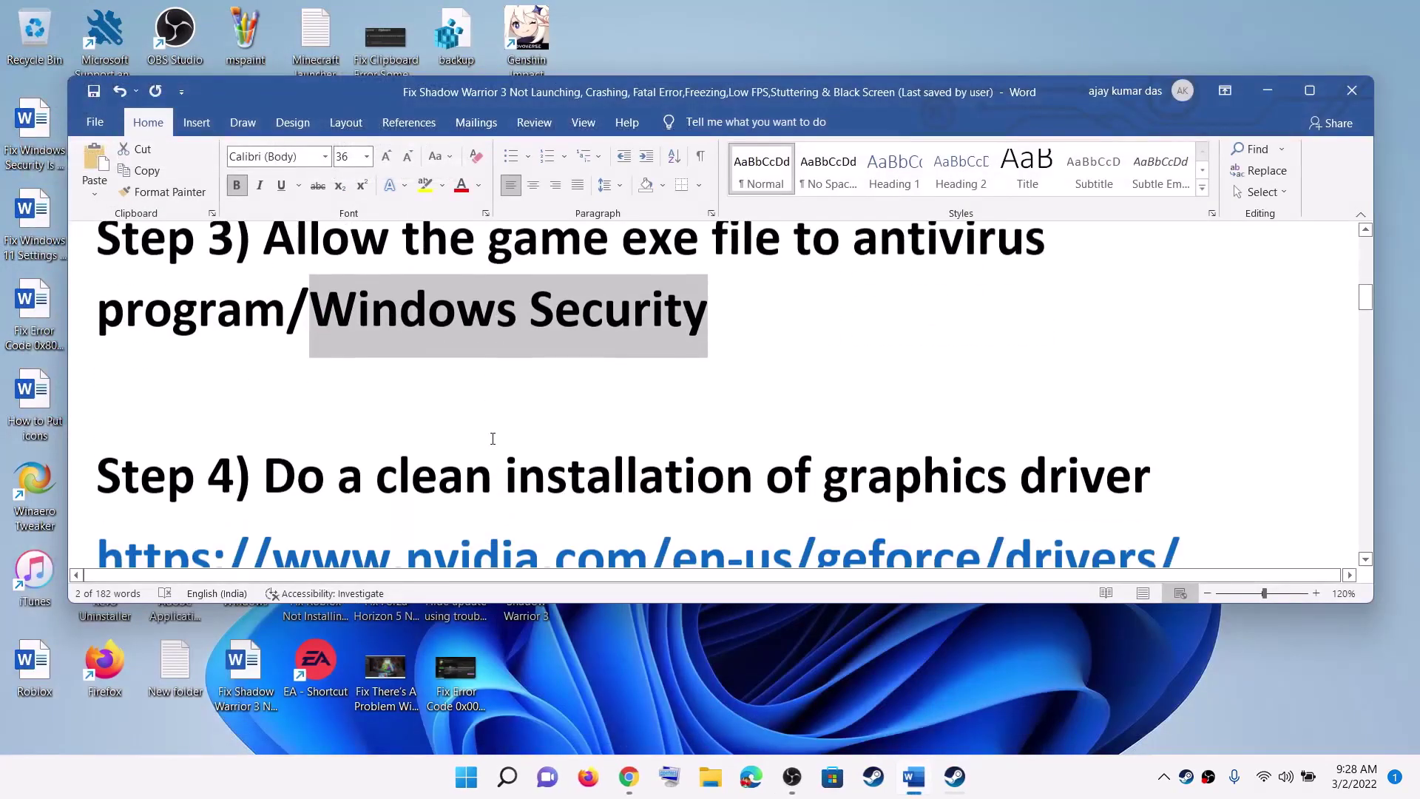
pyautogui.moveTo(338, 386); pyautogui.dragTo(97, 419)
pyautogui.scroll(-1, 433, 434)
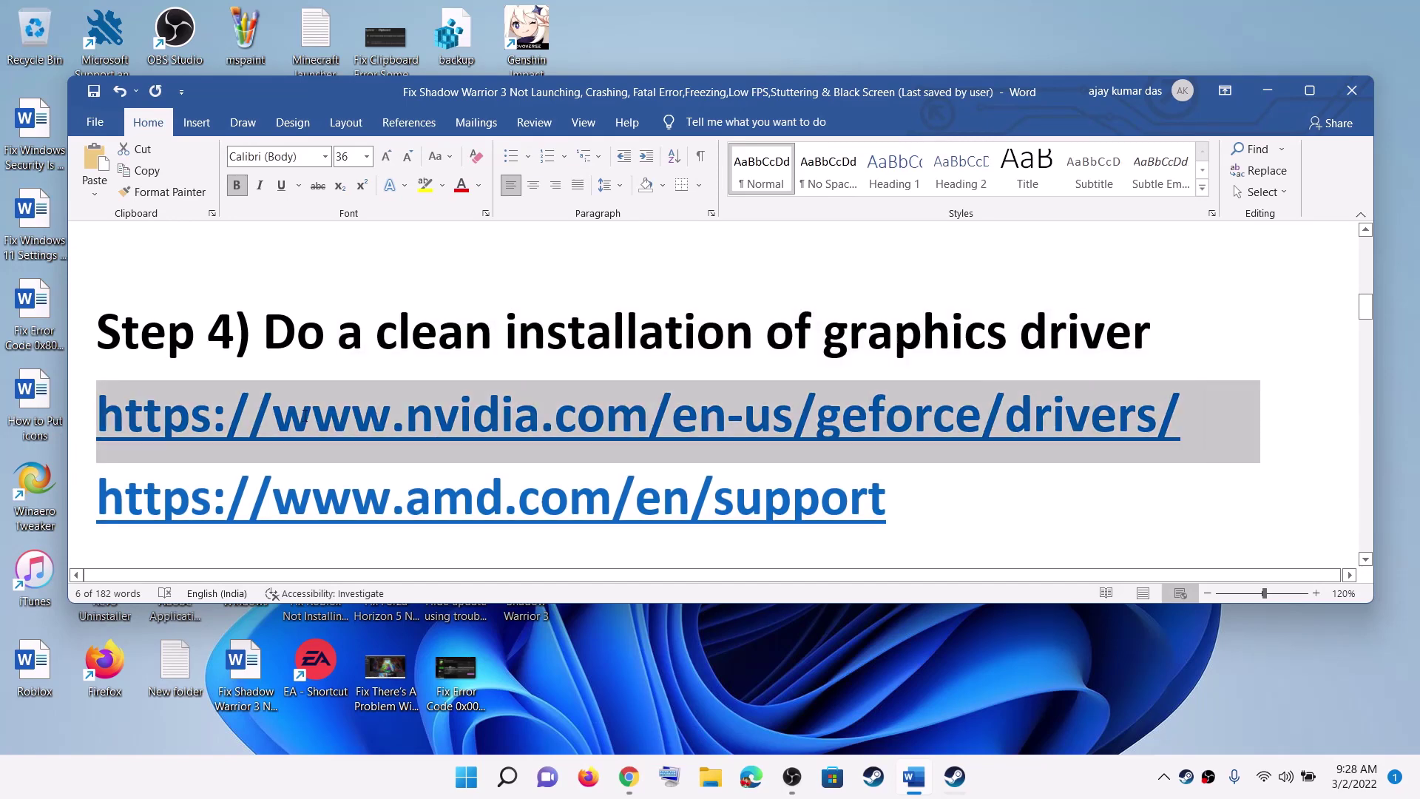
pyautogui.click(914, 503)
pyautogui.tripleClick(808, 502)
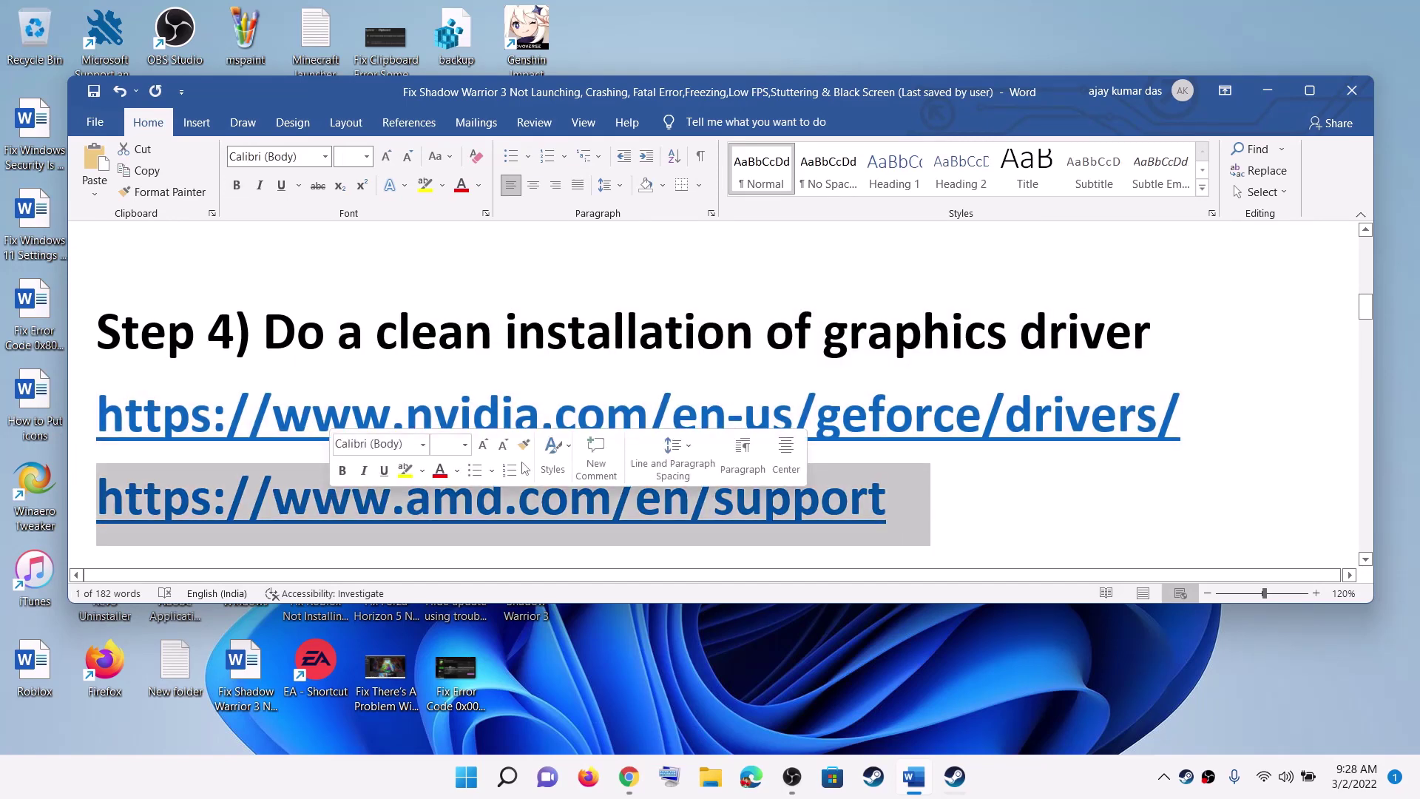
pyautogui.tripleClick(668, 416)
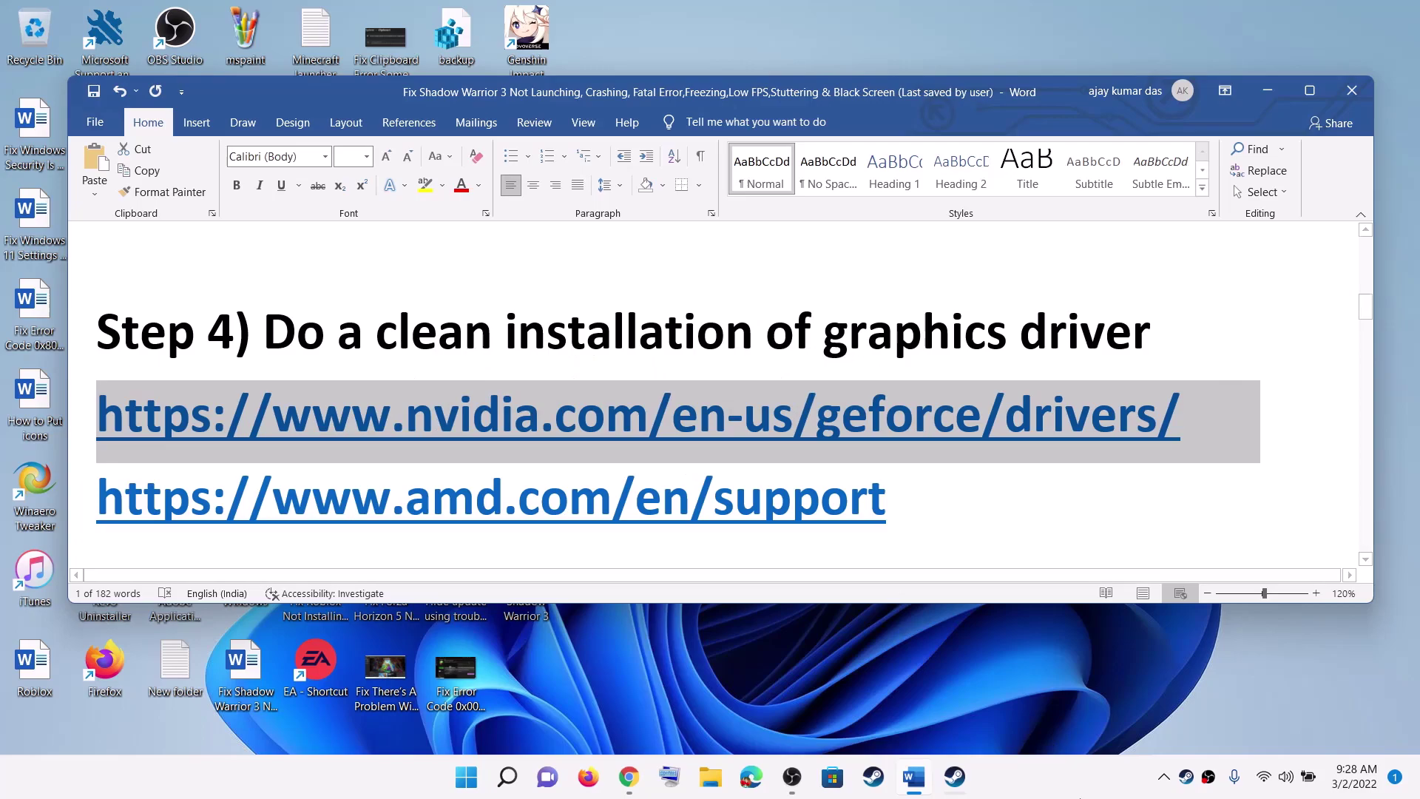
pyautogui.click(1065, 784)
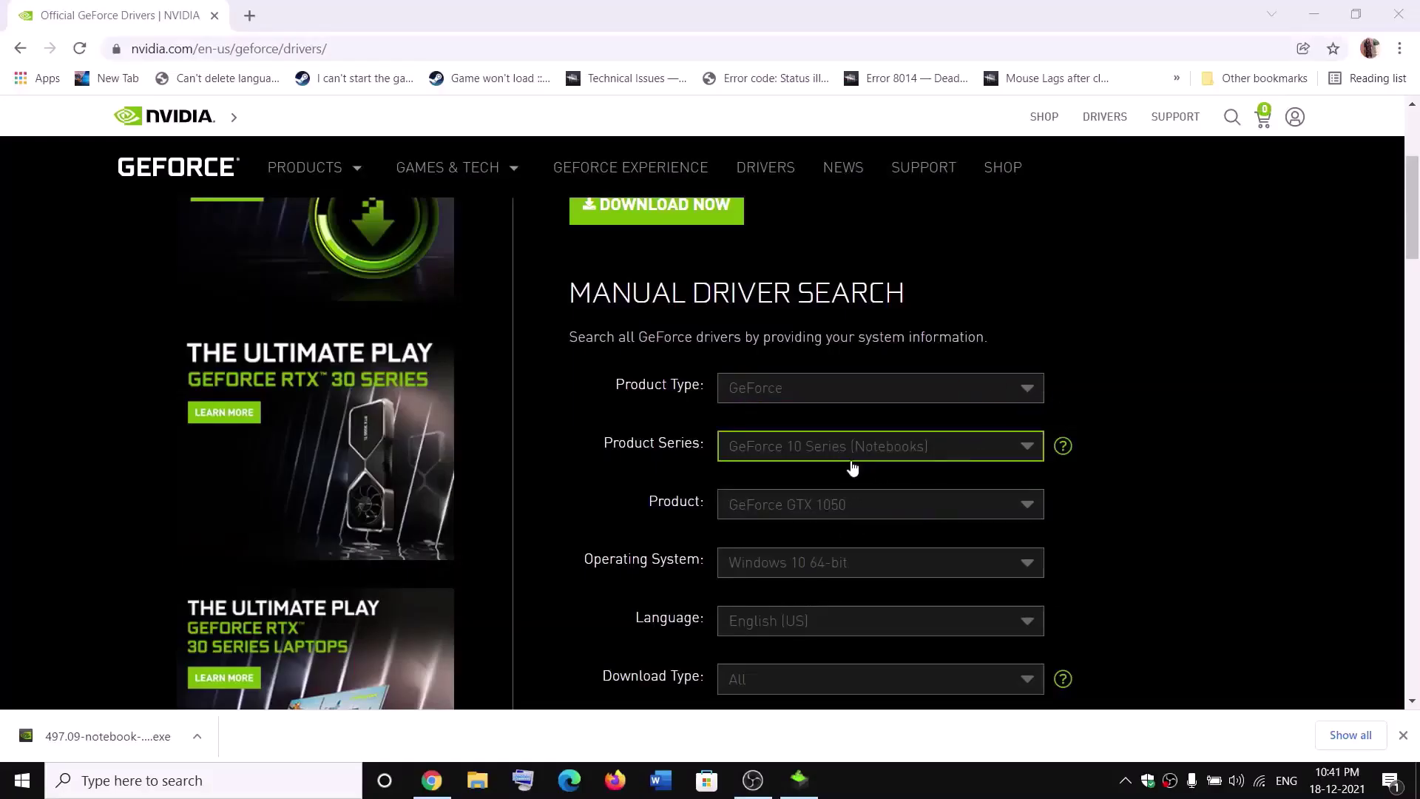
# Search NVIDIA drivers for GTX 1050 on Windows 10 64-bit and download Game Ready 497.09
pyautogui.scroll(-1, 851, 464)
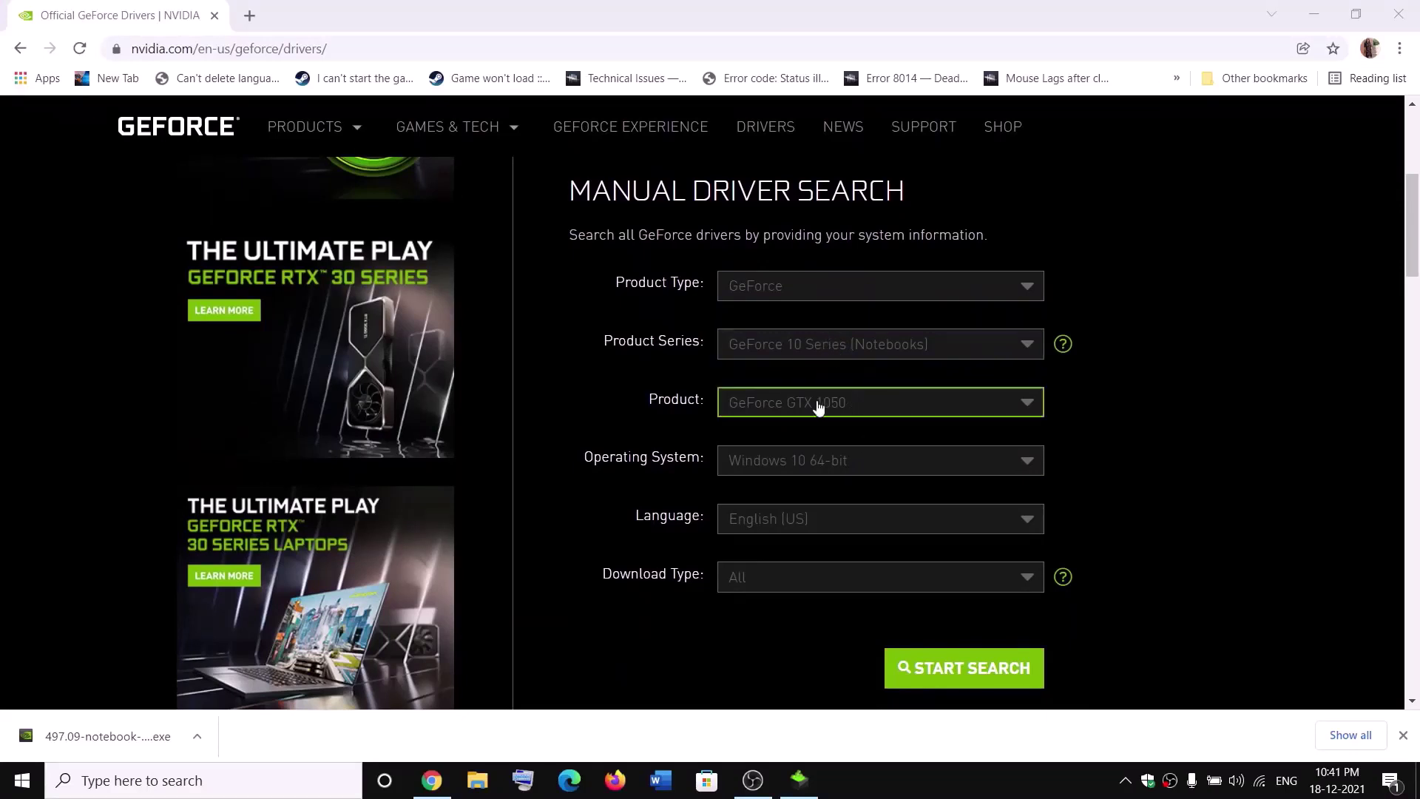
pyautogui.click(797, 464)
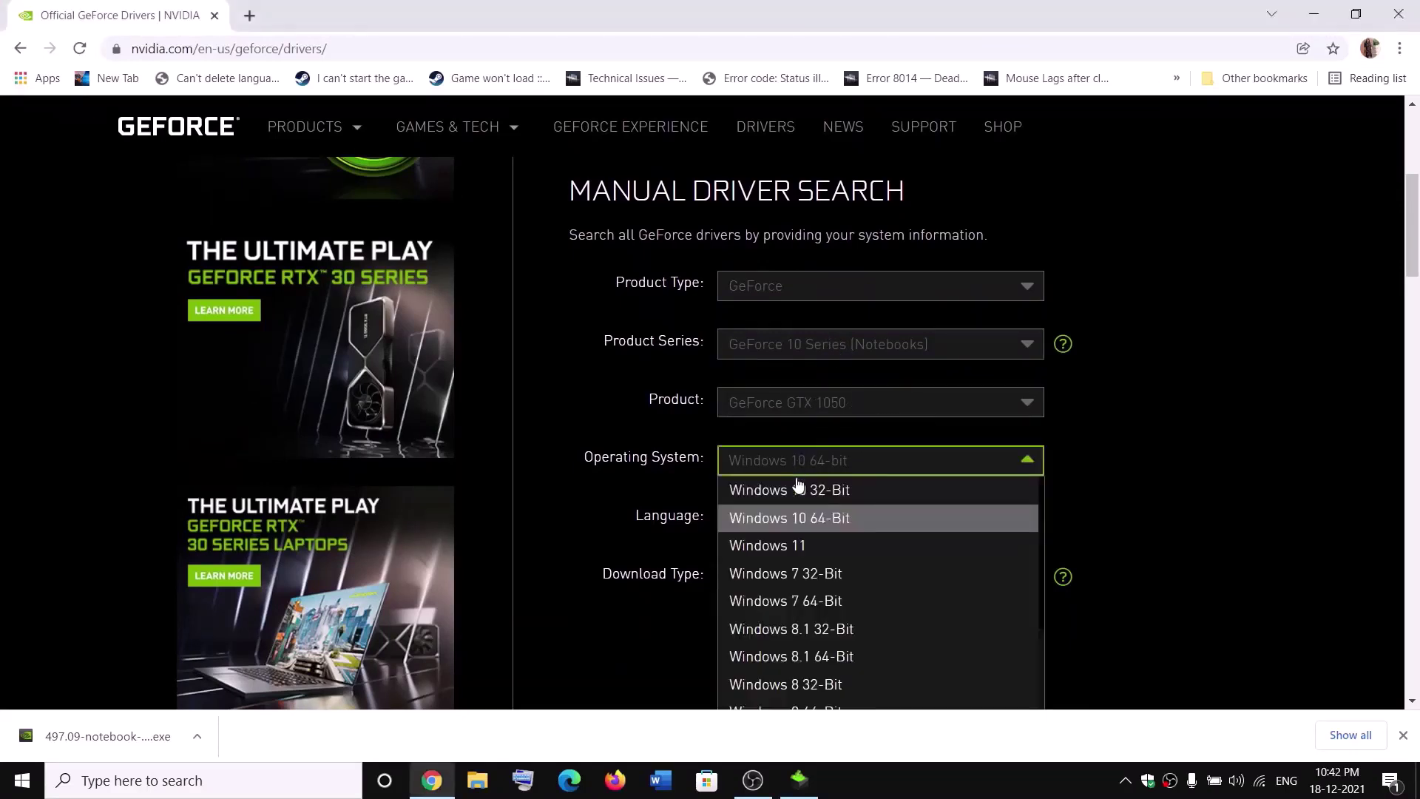
pyautogui.click(662, 527)
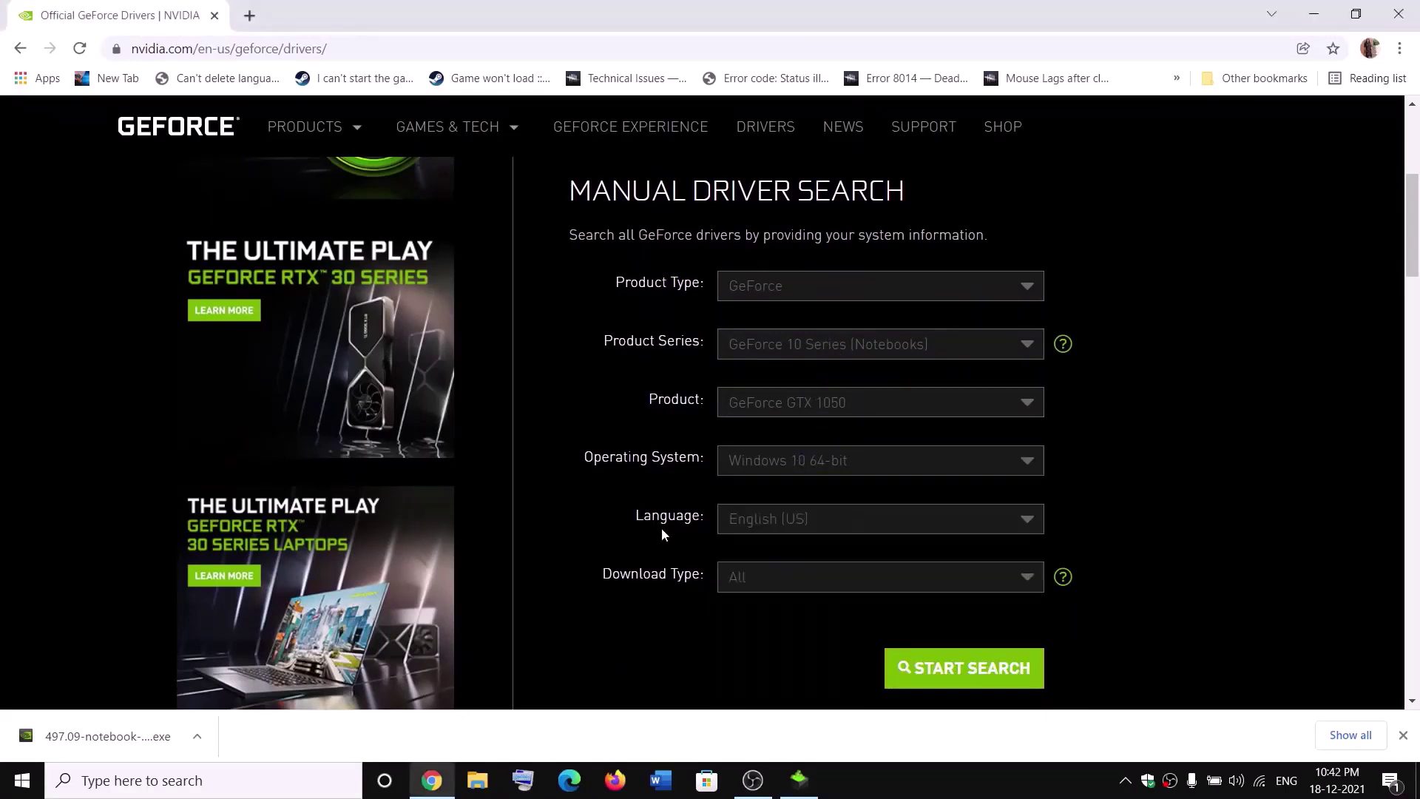
pyautogui.click(974, 680)
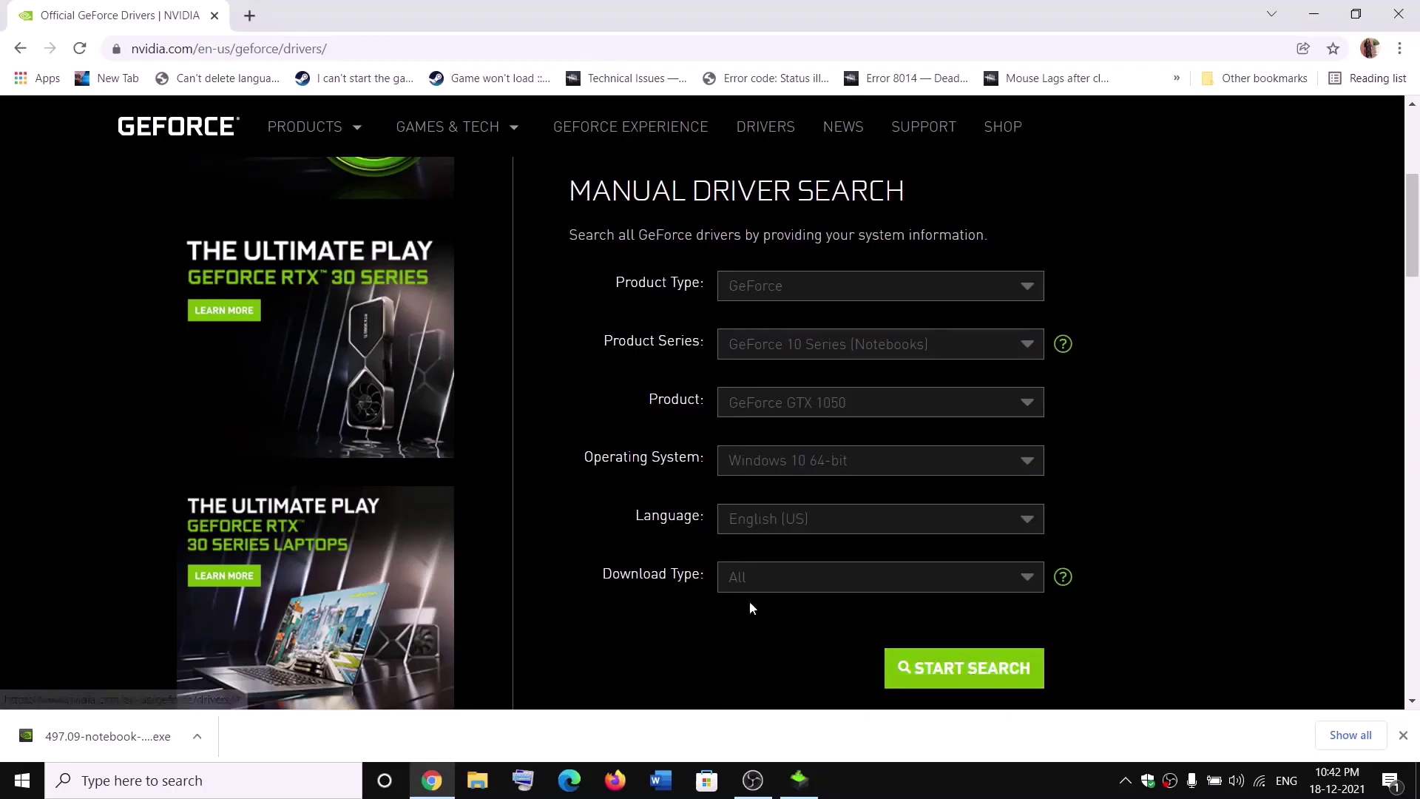
pyautogui.moveTo(600, 604); pyautogui.dragTo(792, 608)
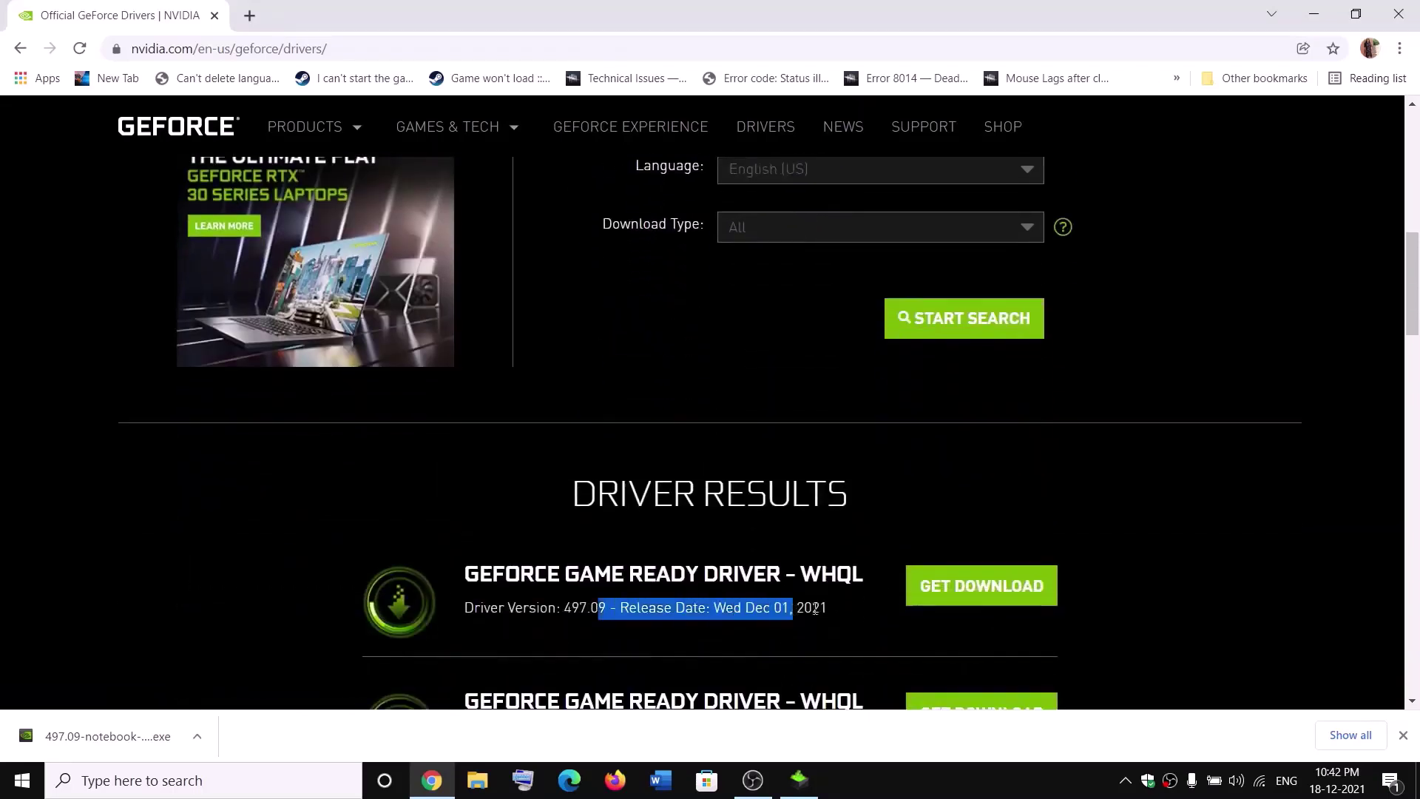
pyautogui.click(975, 601)
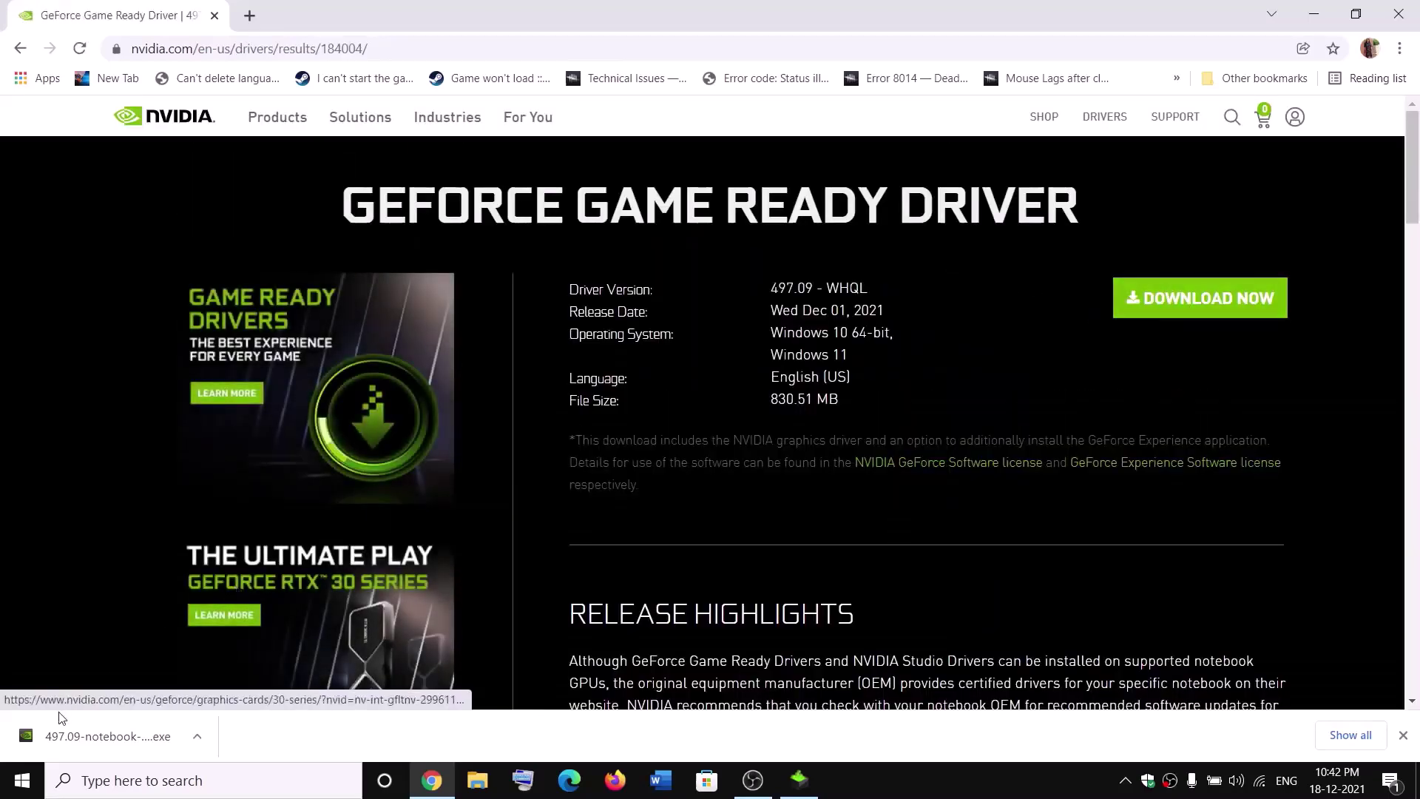
pyautogui.click(798, 780)
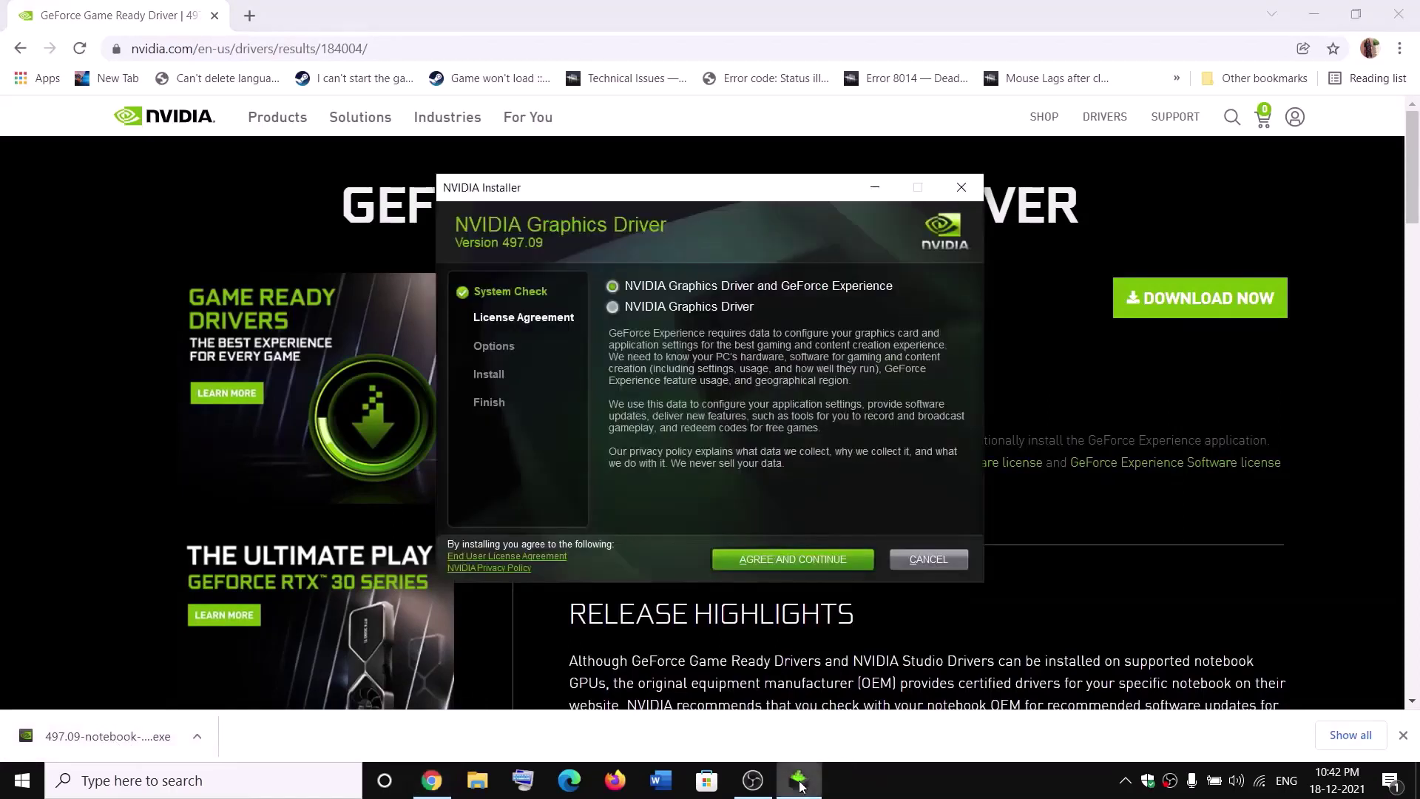
# Accept the NVIDIA license and start a custom clean installation of driver 497.09
pyautogui.click(787, 560)
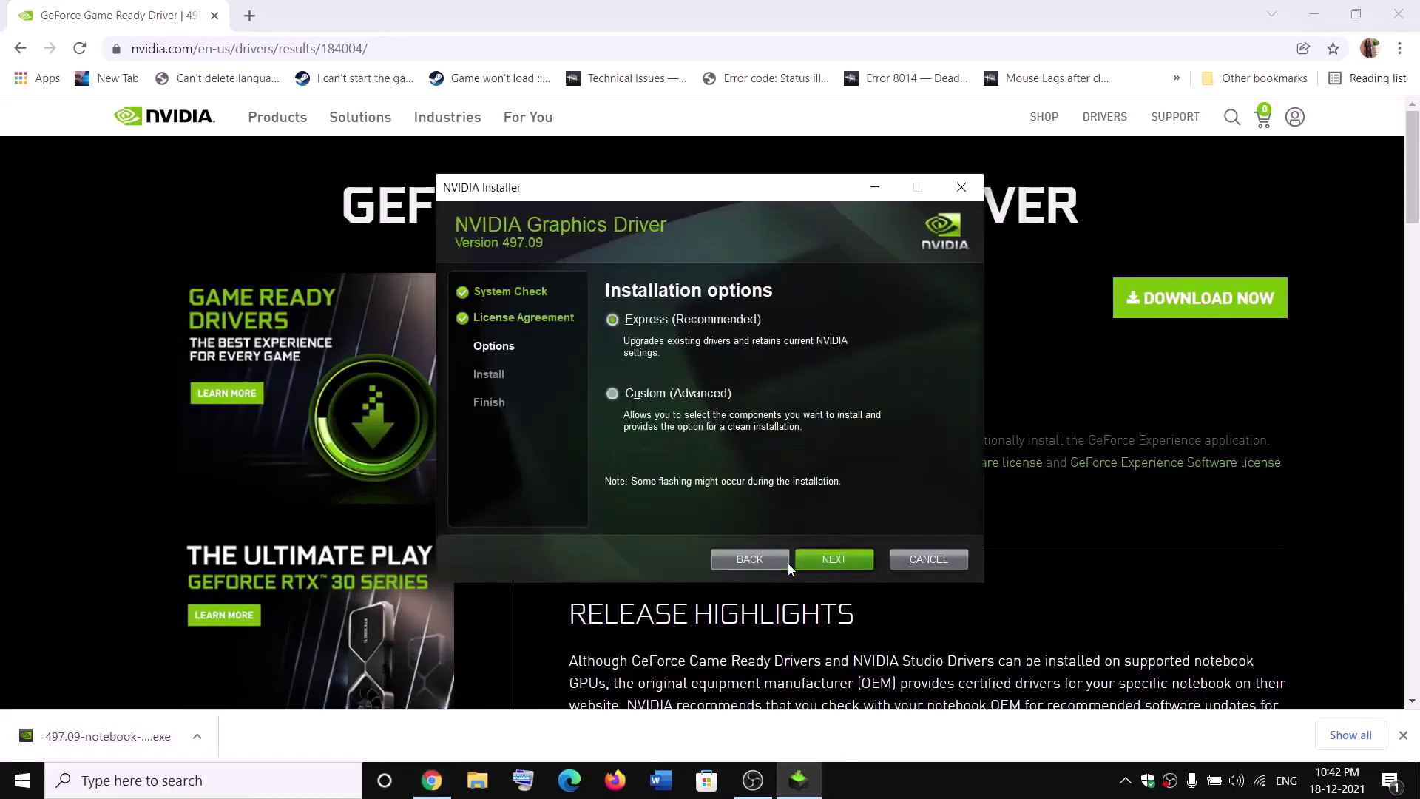
pyautogui.click(662, 393)
pyautogui.click(827, 560)
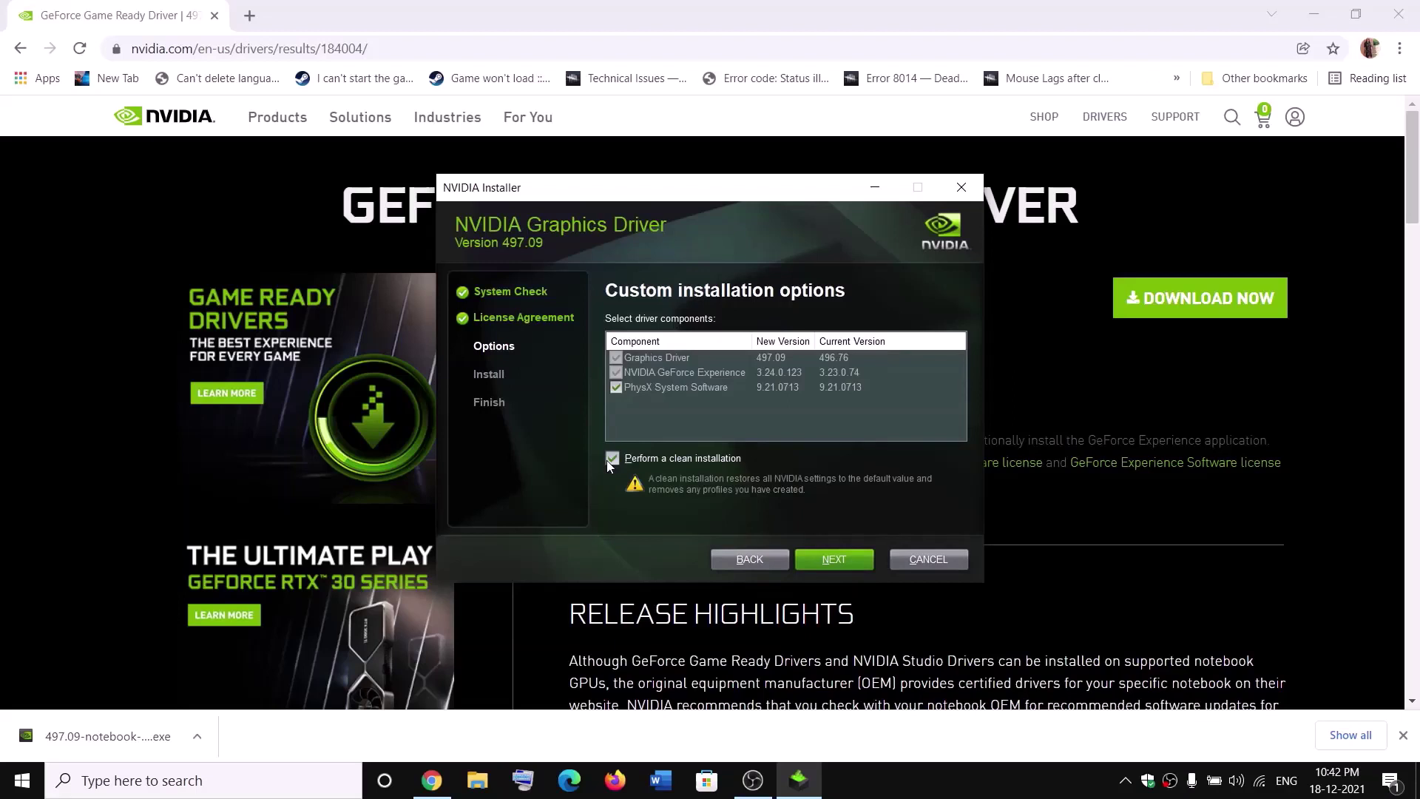
pyautogui.click(847, 559)
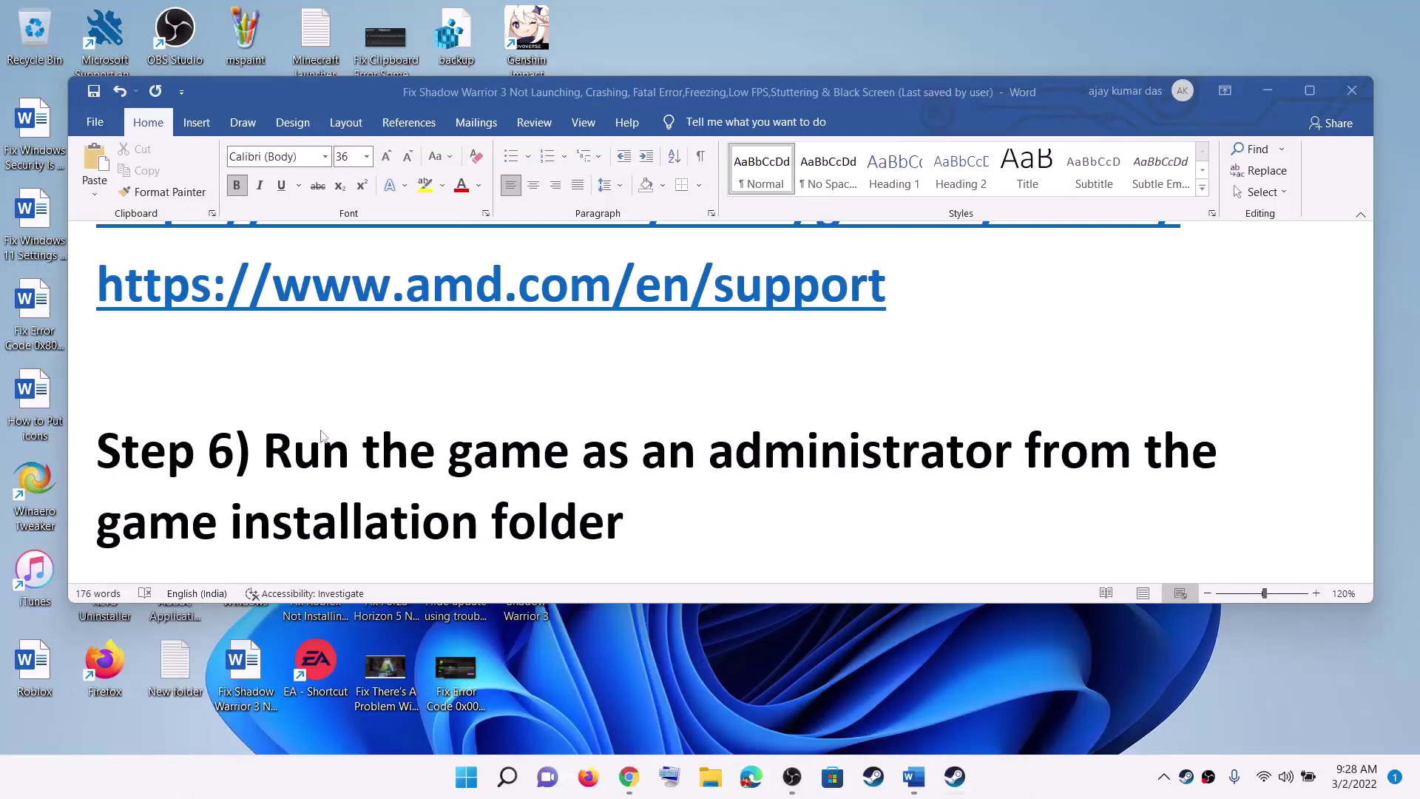
# Highlight Step 6's run-as-administrator fix, then browse Shadow Warrior 3's local files from Steam
pyautogui.moveTo(294, 451); pyautogui.dragTo(1024, 459)
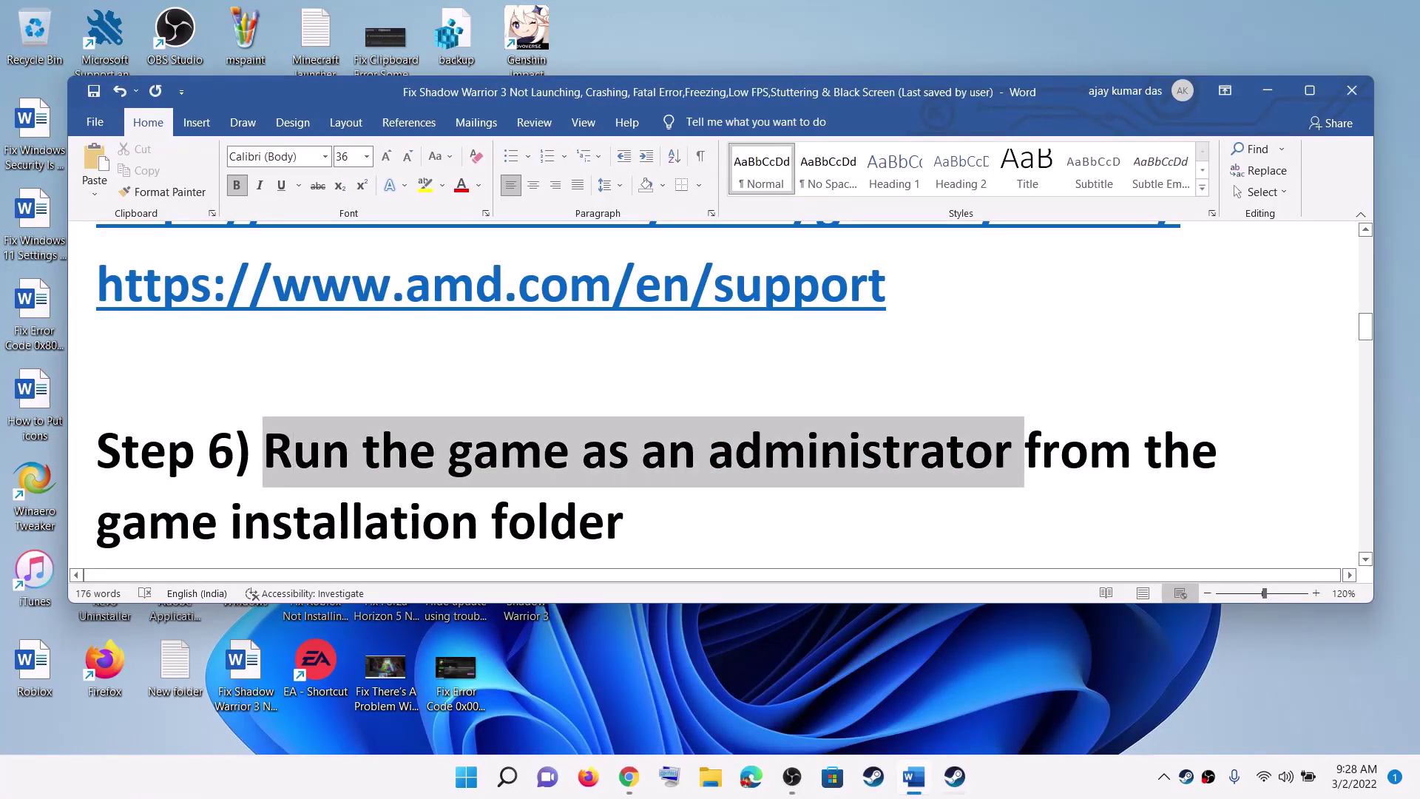
pyautogui.moveTo(222, 521); pyautogui.dragTo(686, 485)
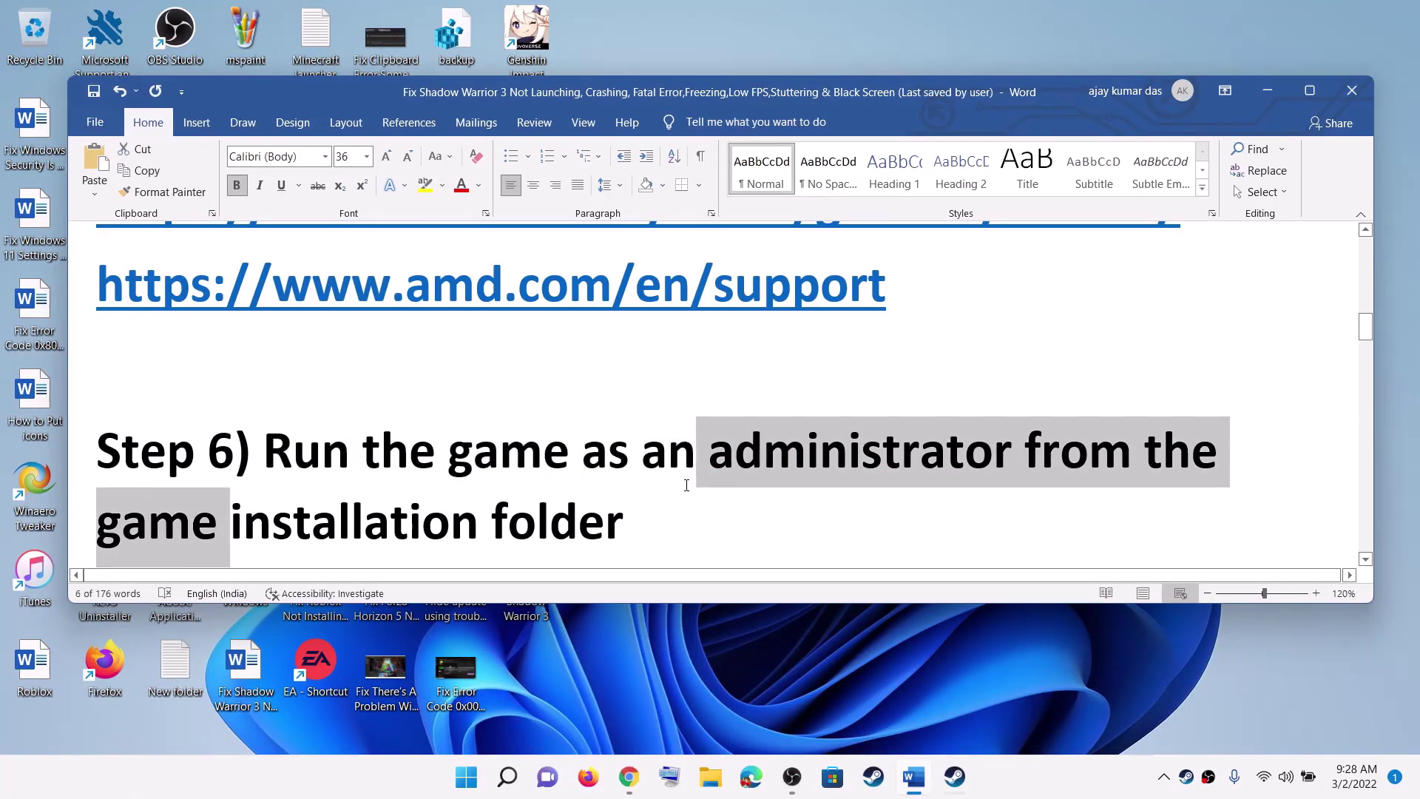
pyautogui.moveTo(338, 457); pyautogui.dragTo(543, 456)
pyautogui.click(954, 777)
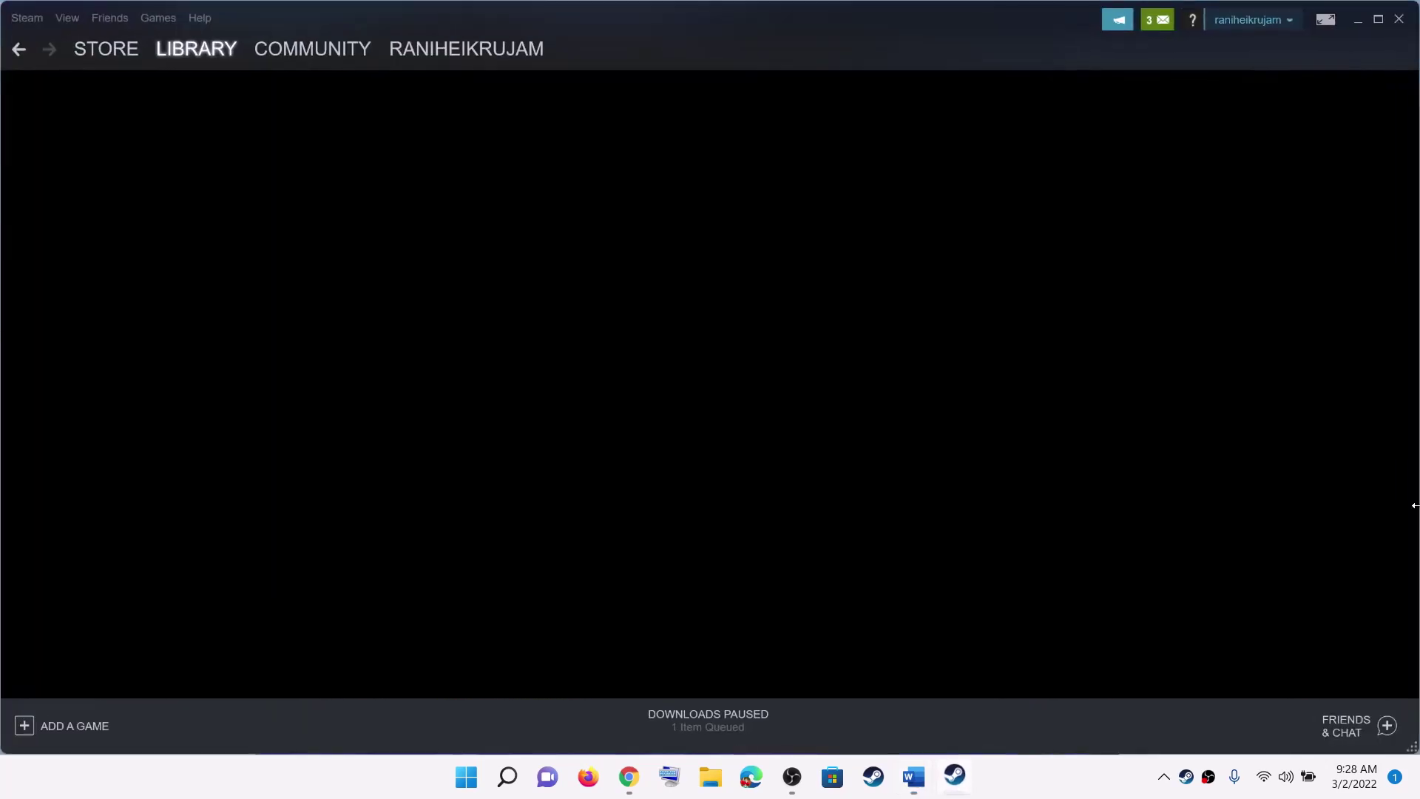
pyautogui.rightClick(136, 517)
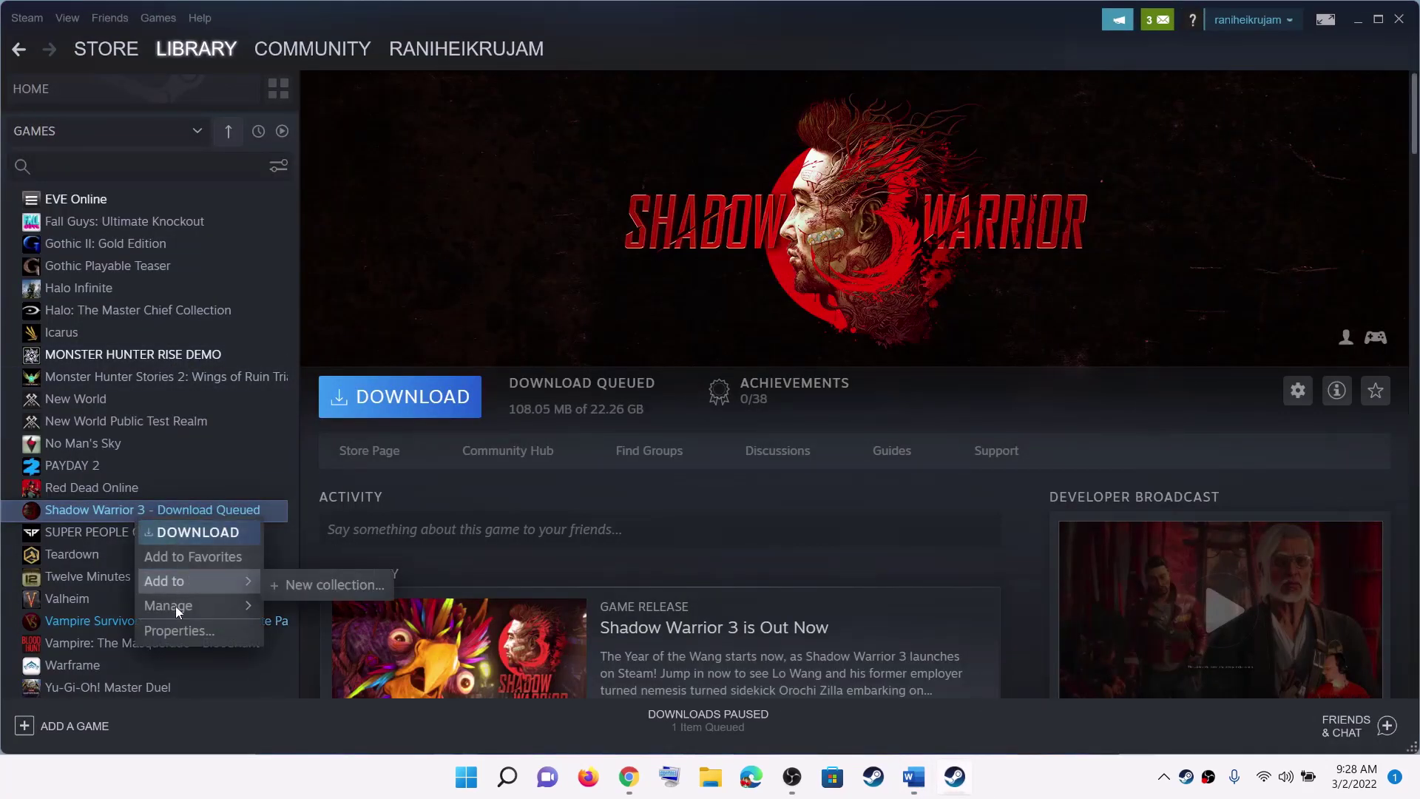
pyautogui.moveTo(175, 605)
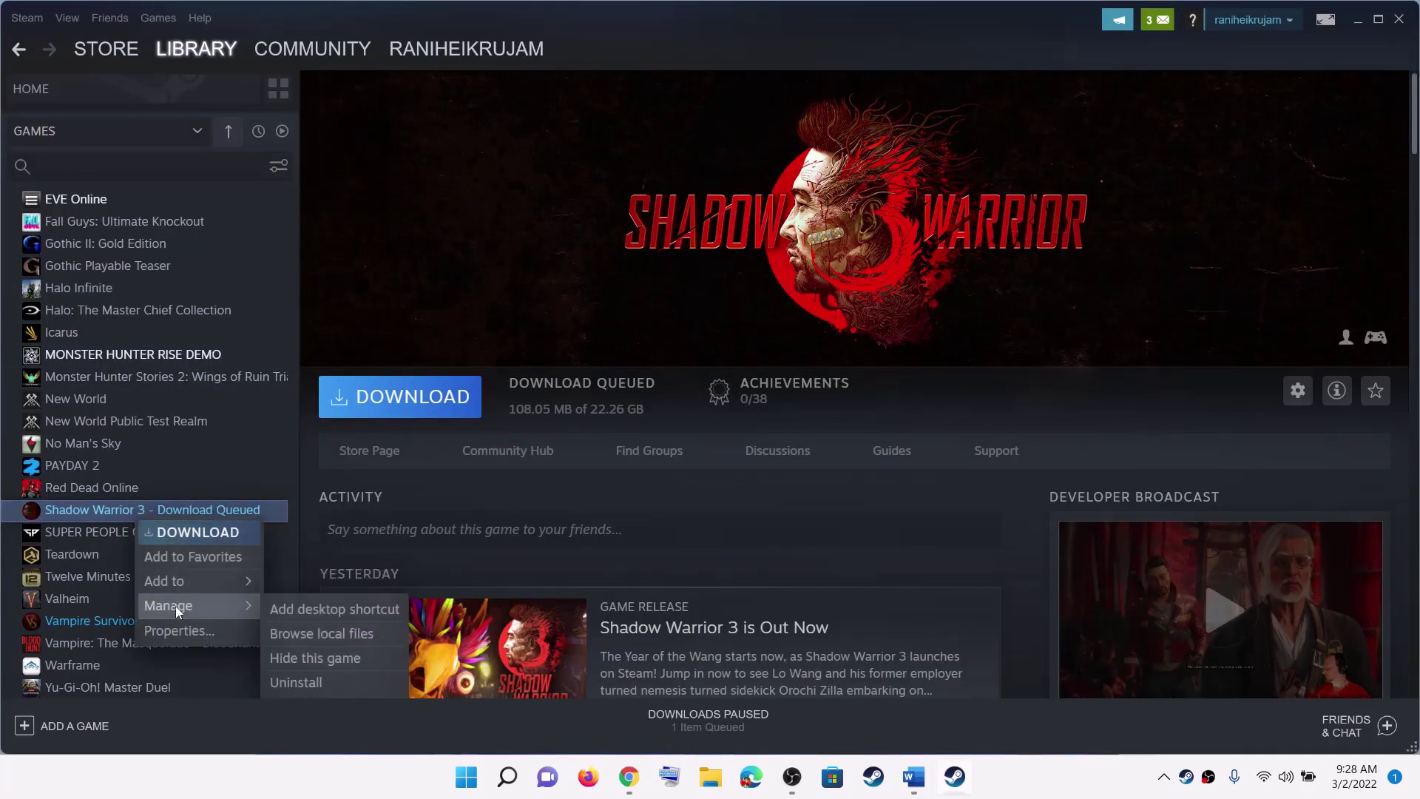
pyautogui.click(330, 633)
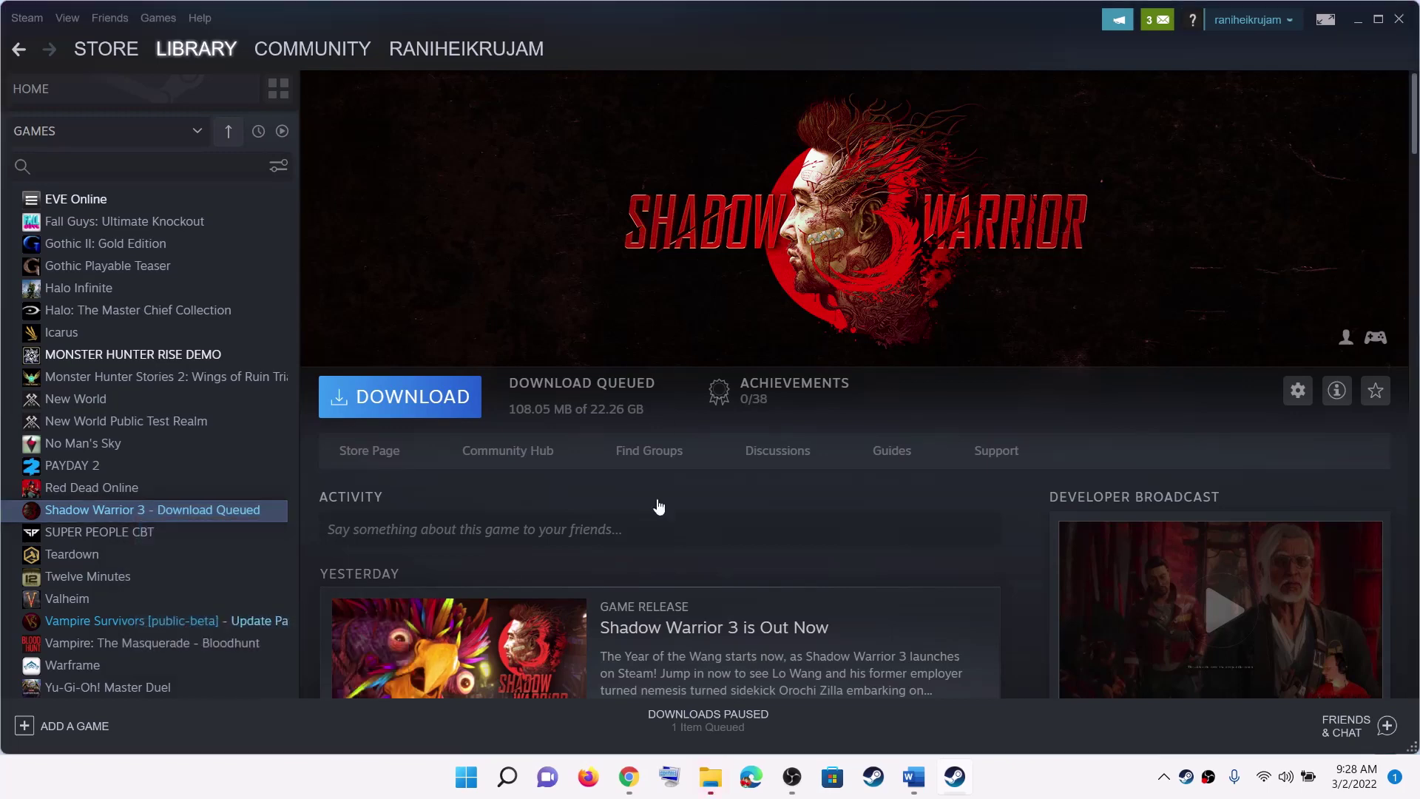
# Open the Shadow Warrior 3 folder under common and confirm it is empty
pyautogui.click(707, 784)
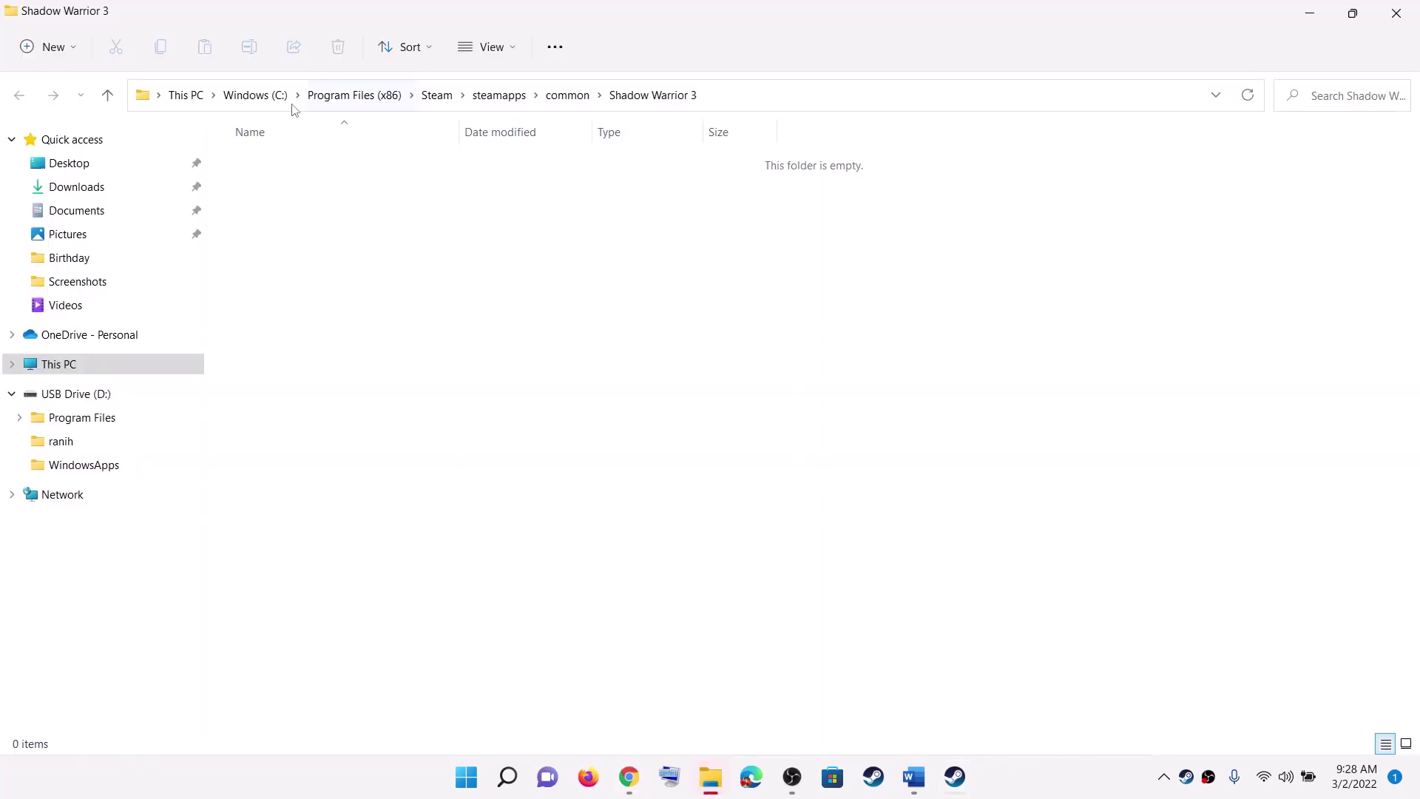
pyautogui.click(107, 95)
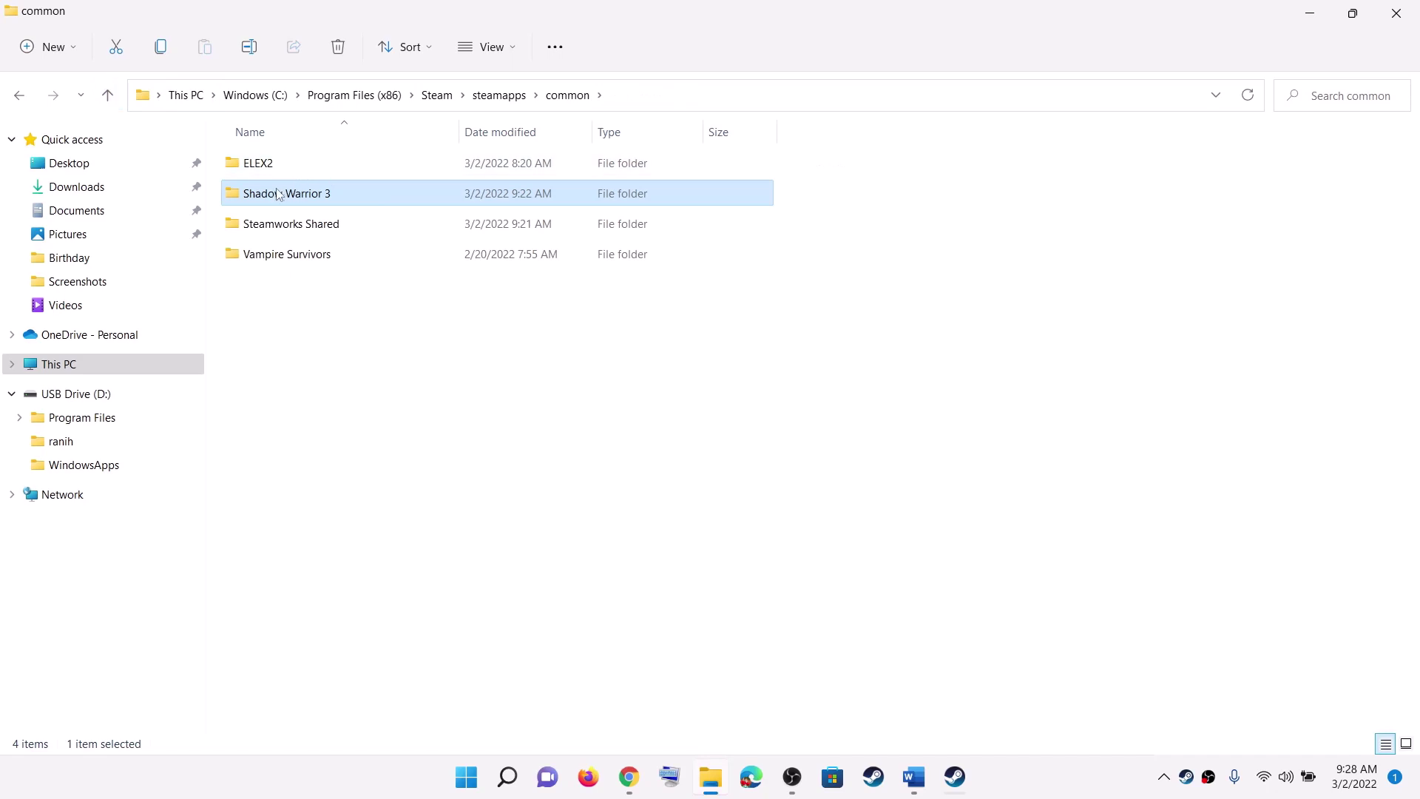
pyautogui.doubleClick(279, 194)
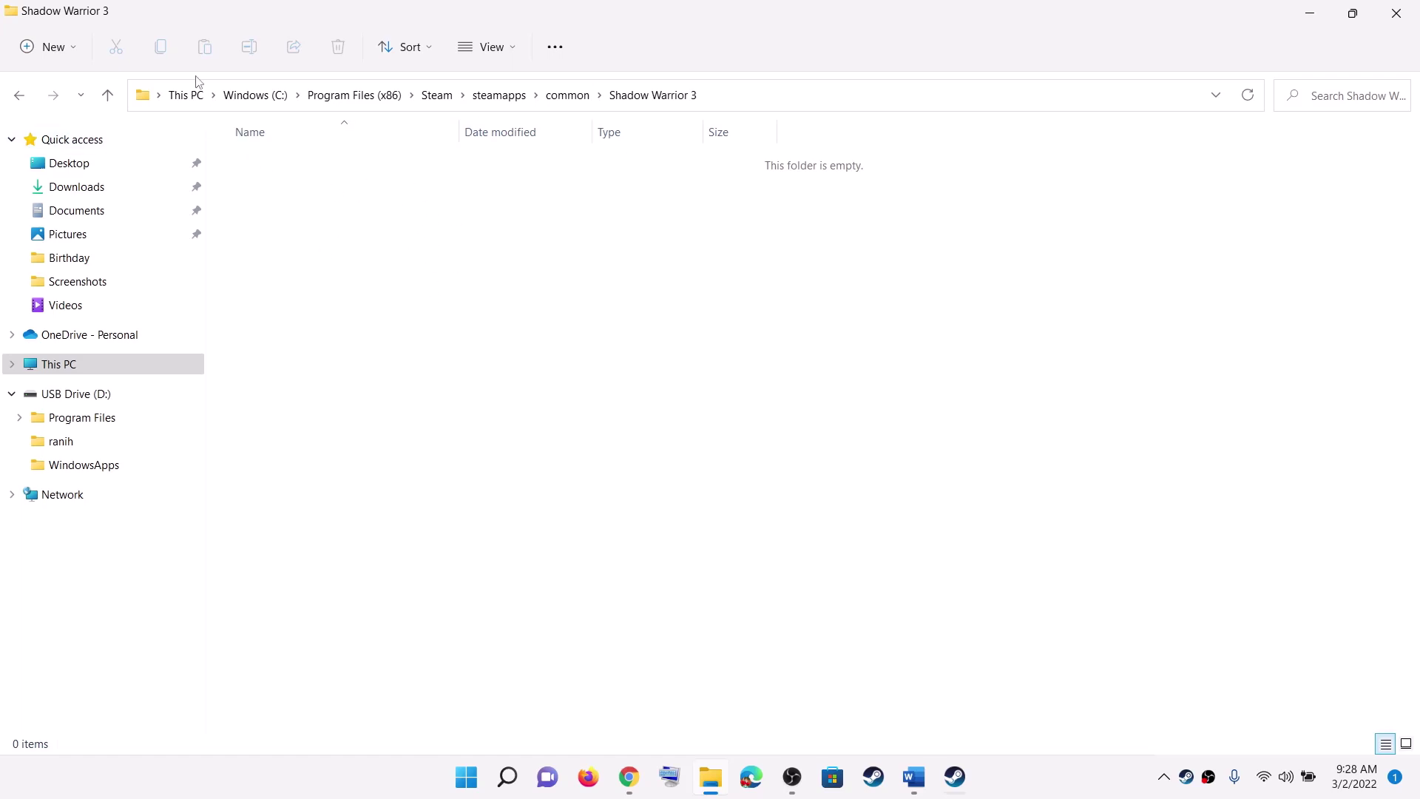
pyautogui.click(111, 96)
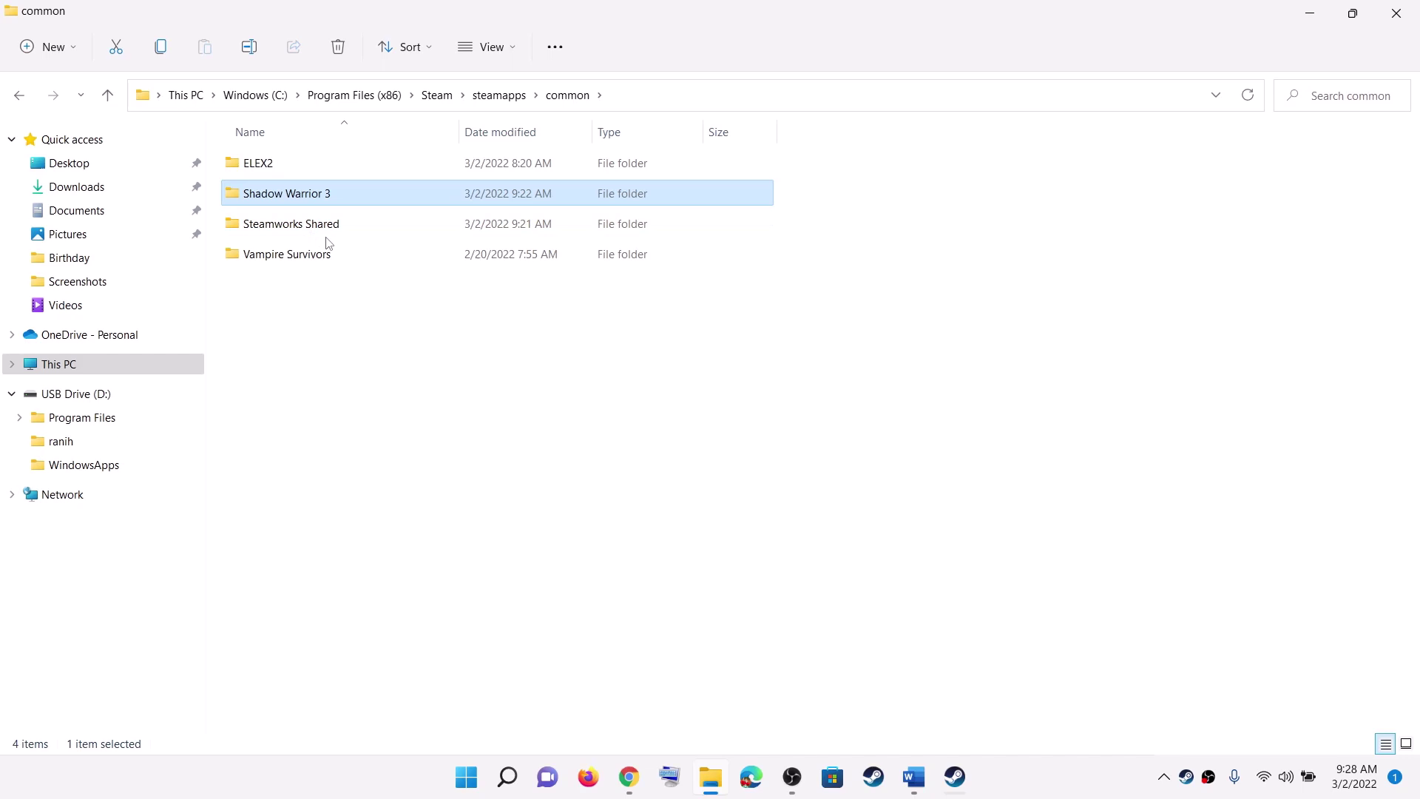
# Review the VampireSurvivors application's Compatibility properties and close them with OK
pyautogui.doubleClick(305, 253)
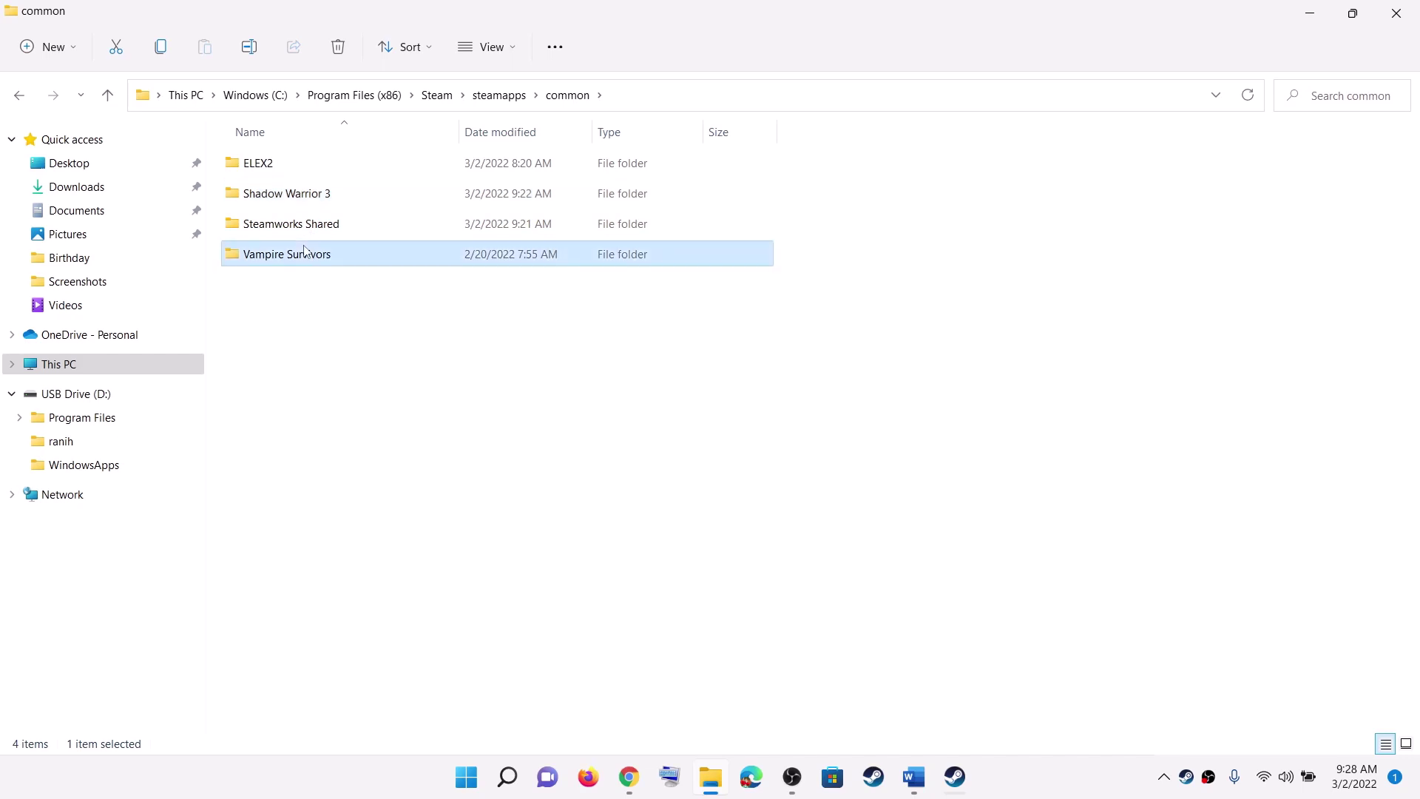
pyautogui.click(107, 95)
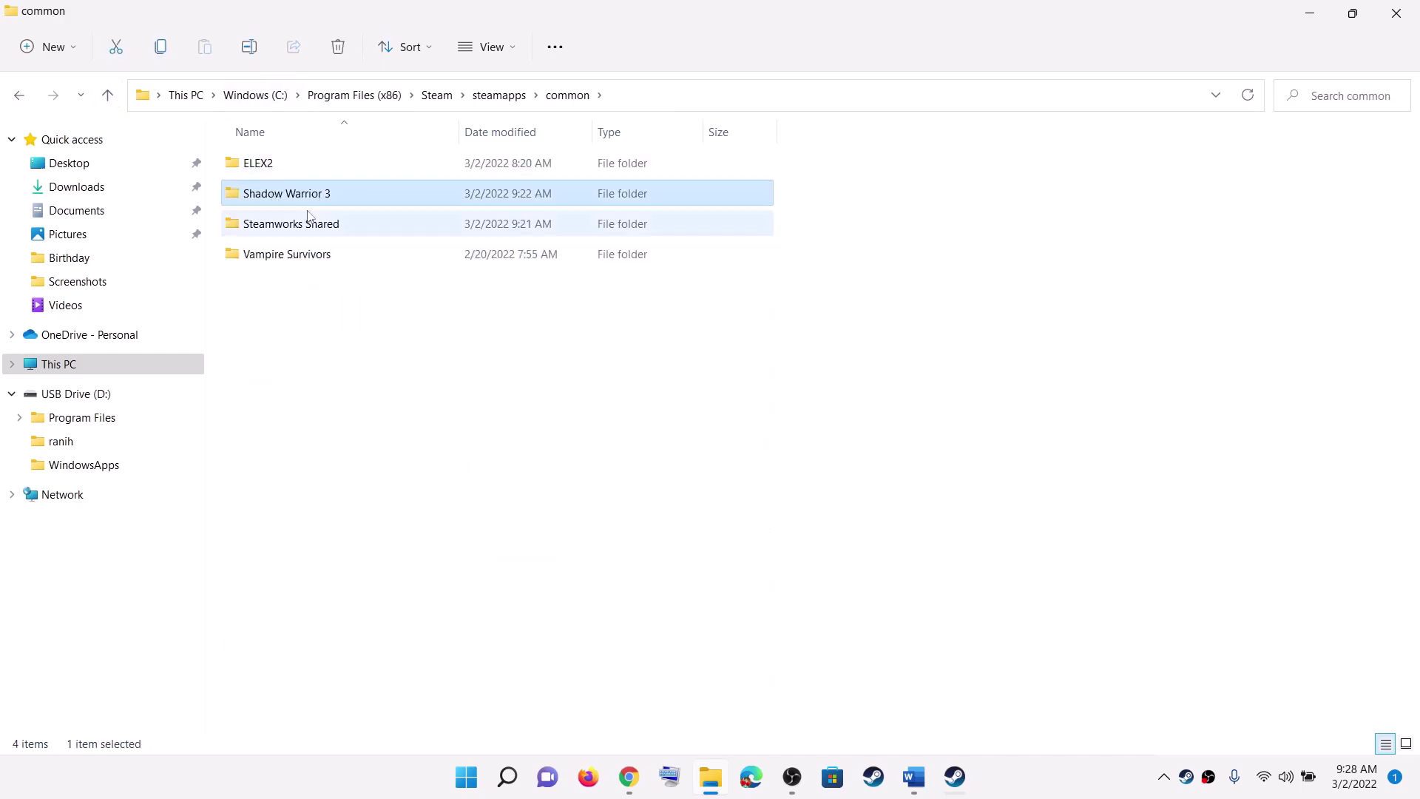
pyautogui.doubleClick(300, 266)
pyautogui.scroll(-2, 399, 507)
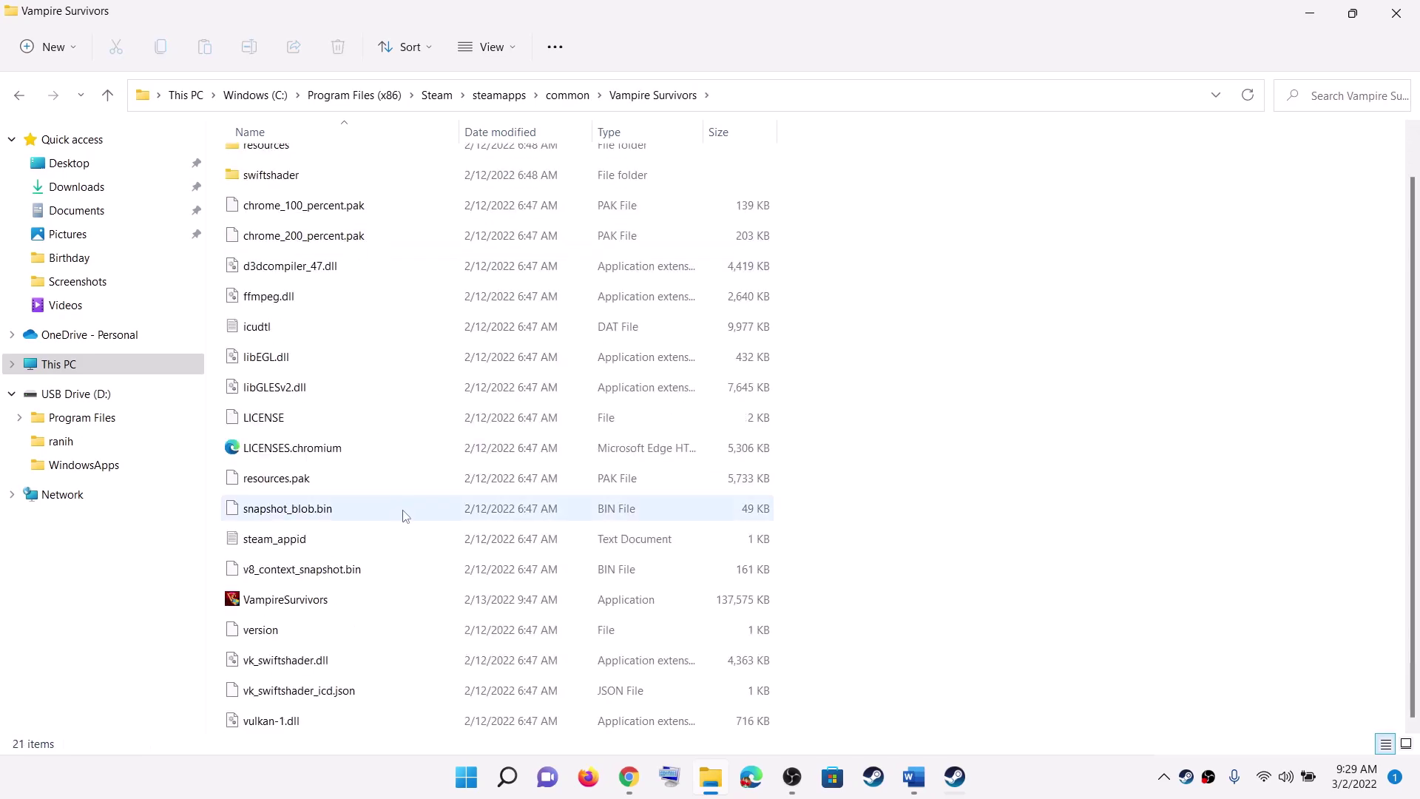
pyautogui.click(289, 611)
pyautogui.rightClick(331, 595)
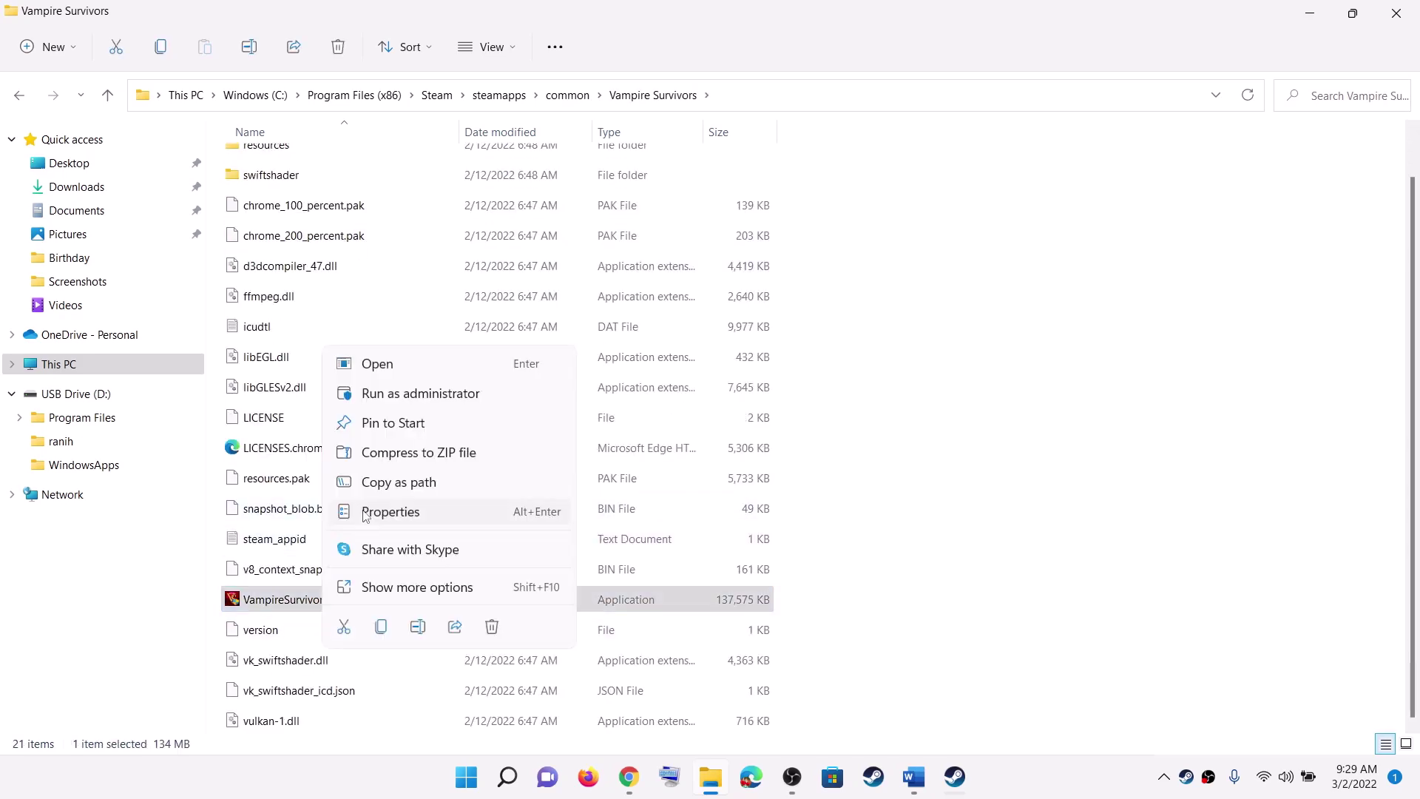
pyautogui.click(406, 510)
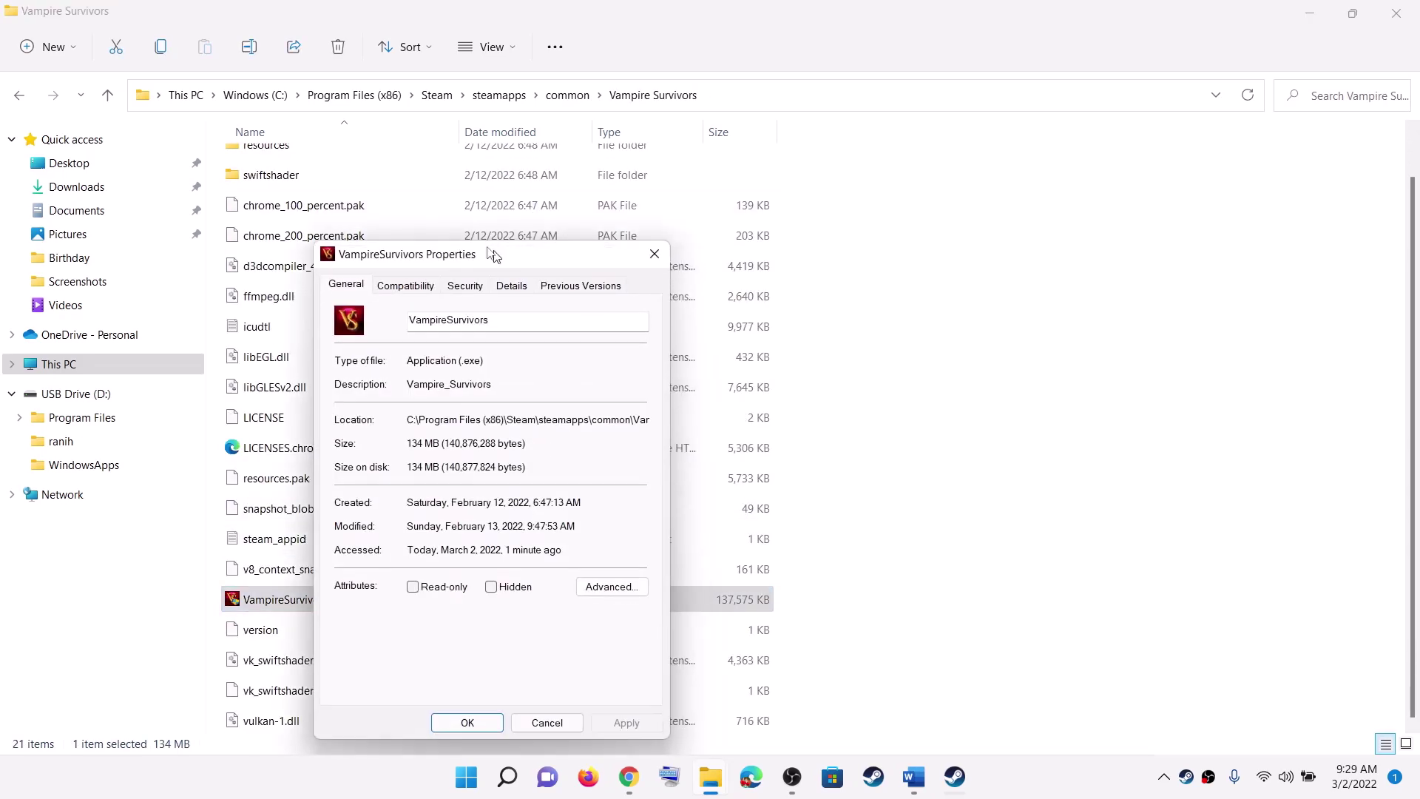
pyautogui.click(332, 185)
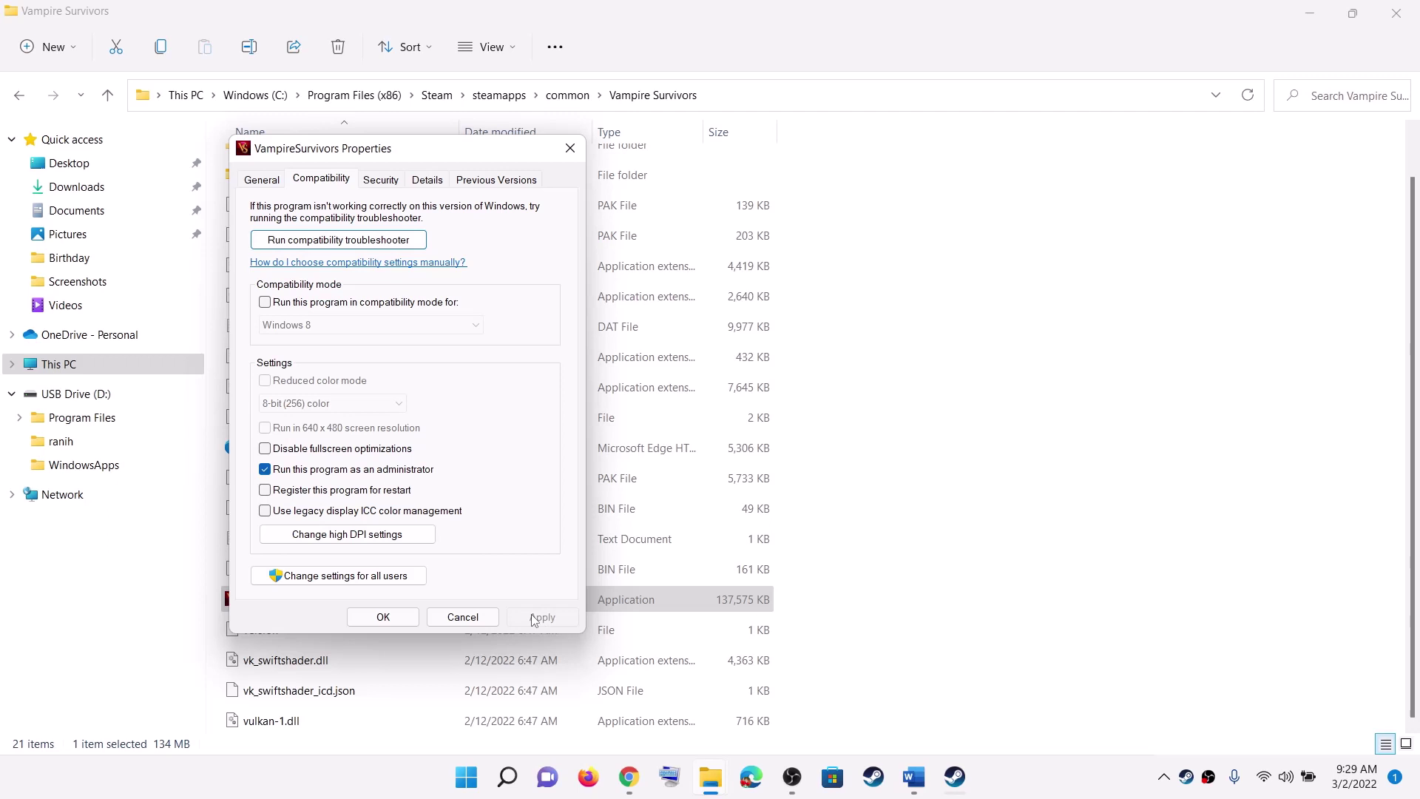
pyautogui.click(406, 617)
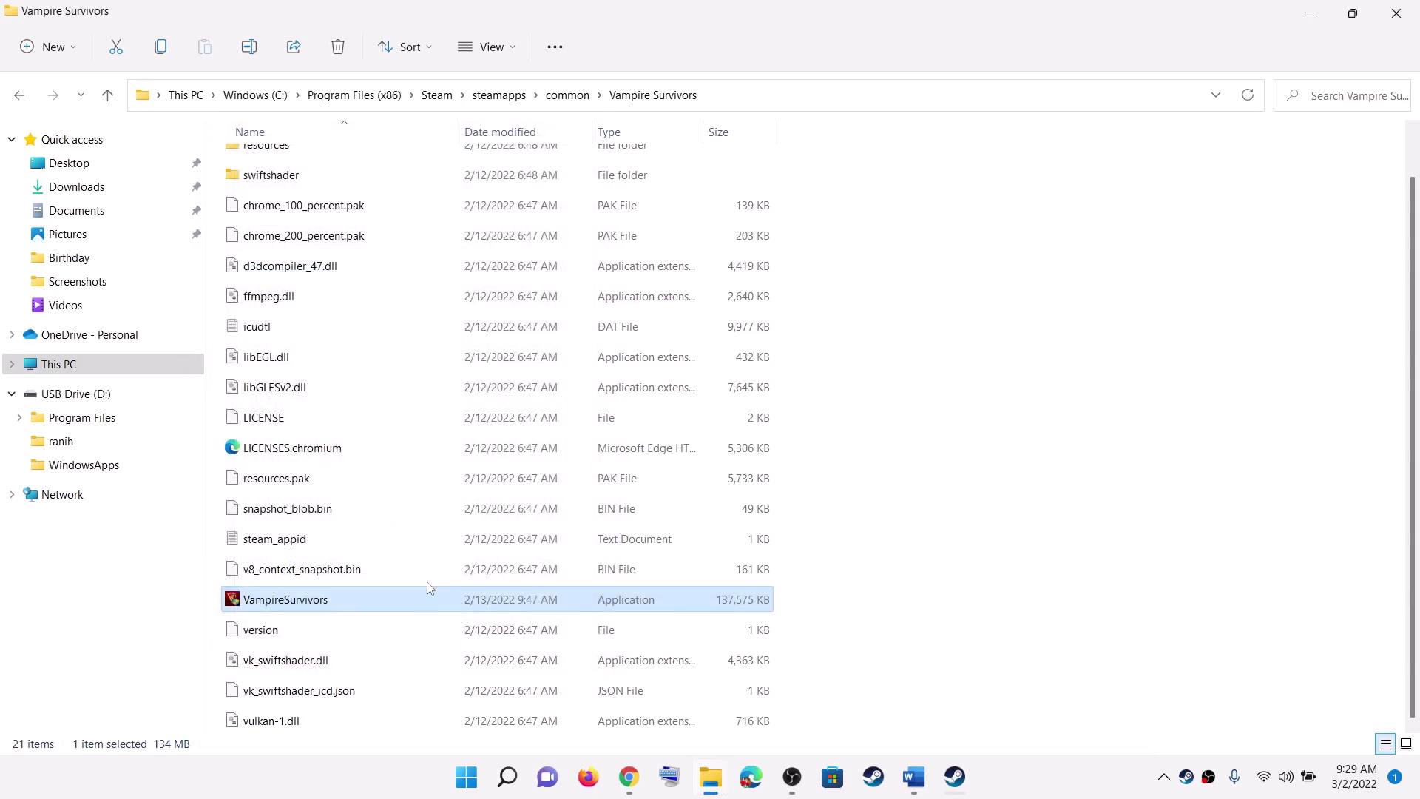
# Back in the Word guide, select Step 7's 'Run the game on the dedicated graphics card'
pyautogui.click(107, 95)
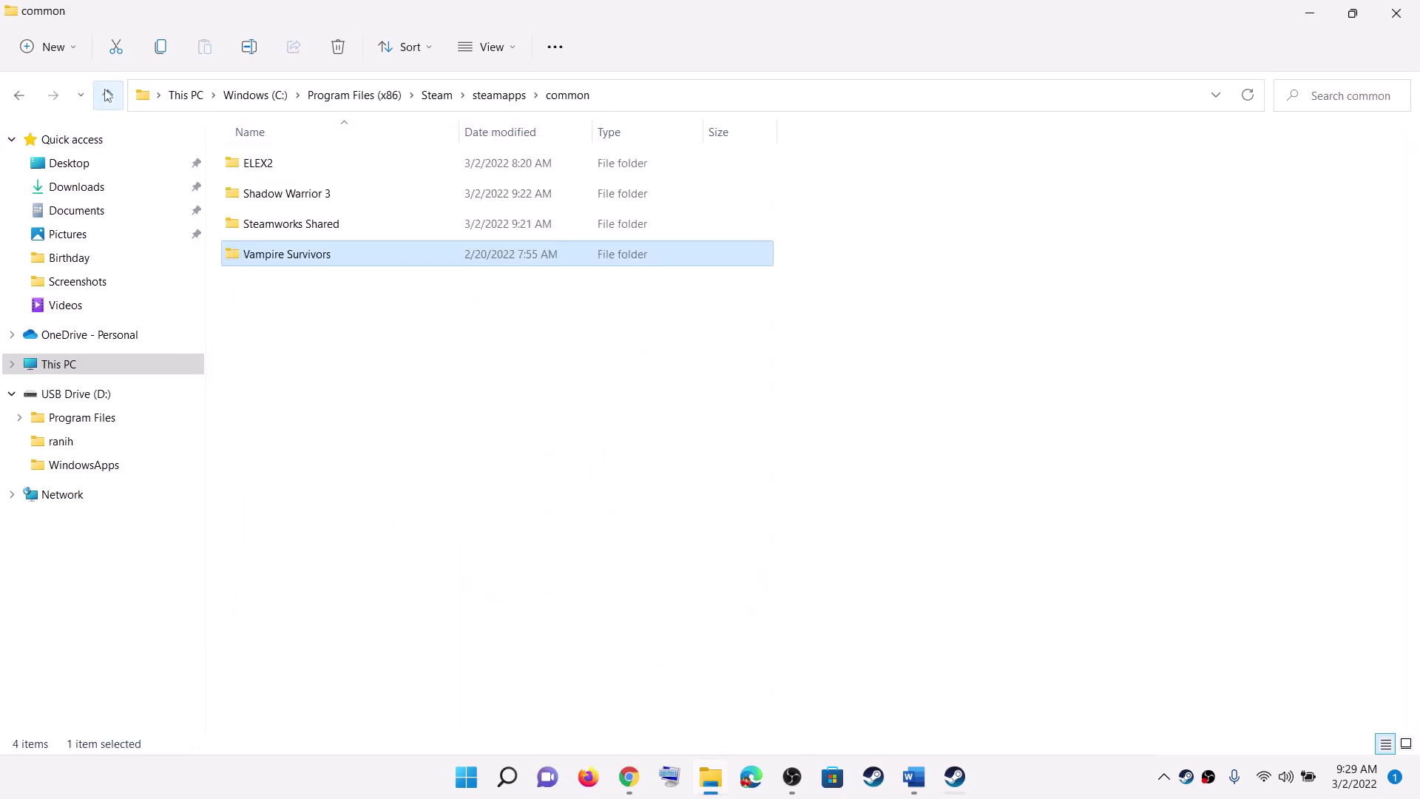
pyautogui.click(318, 201)
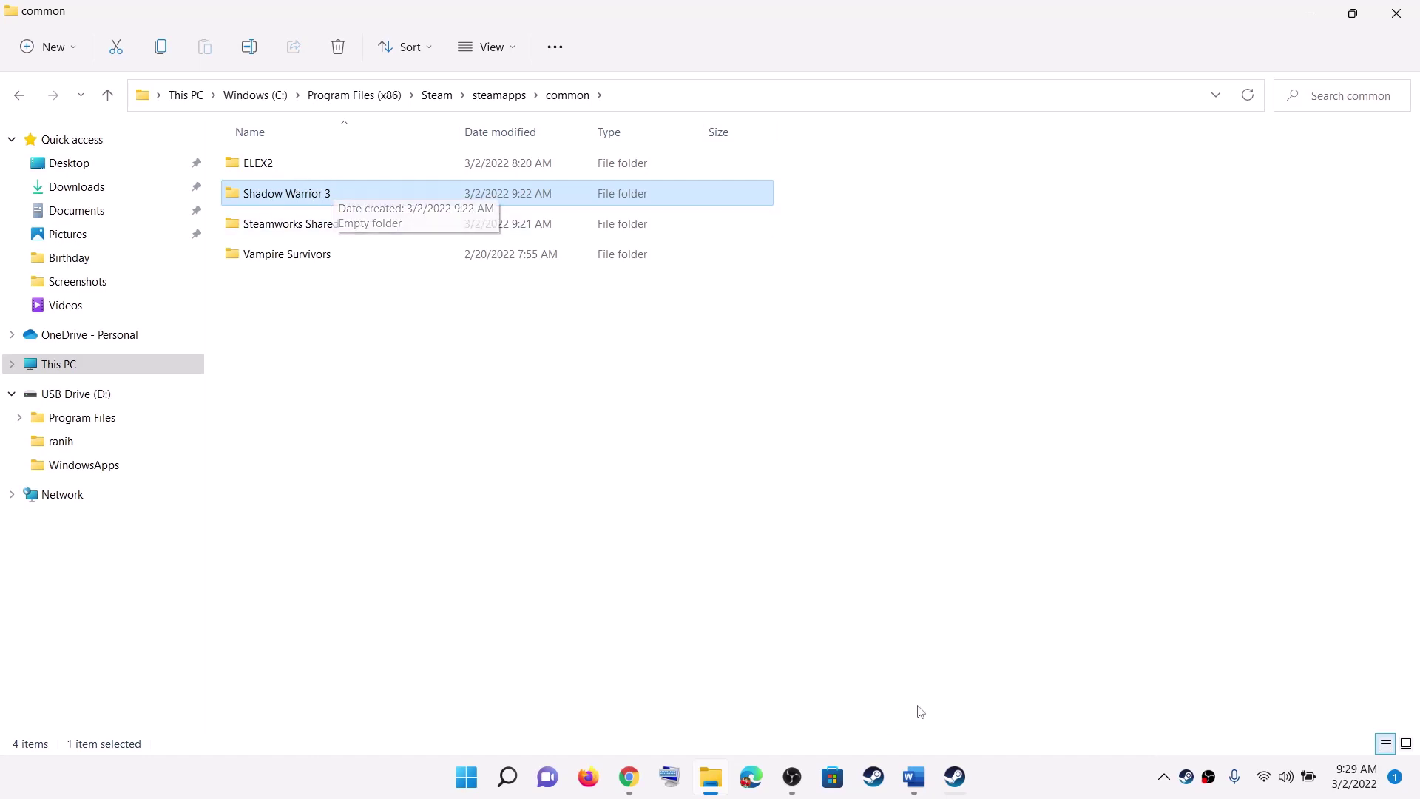
pyautogui.click(957, 778)
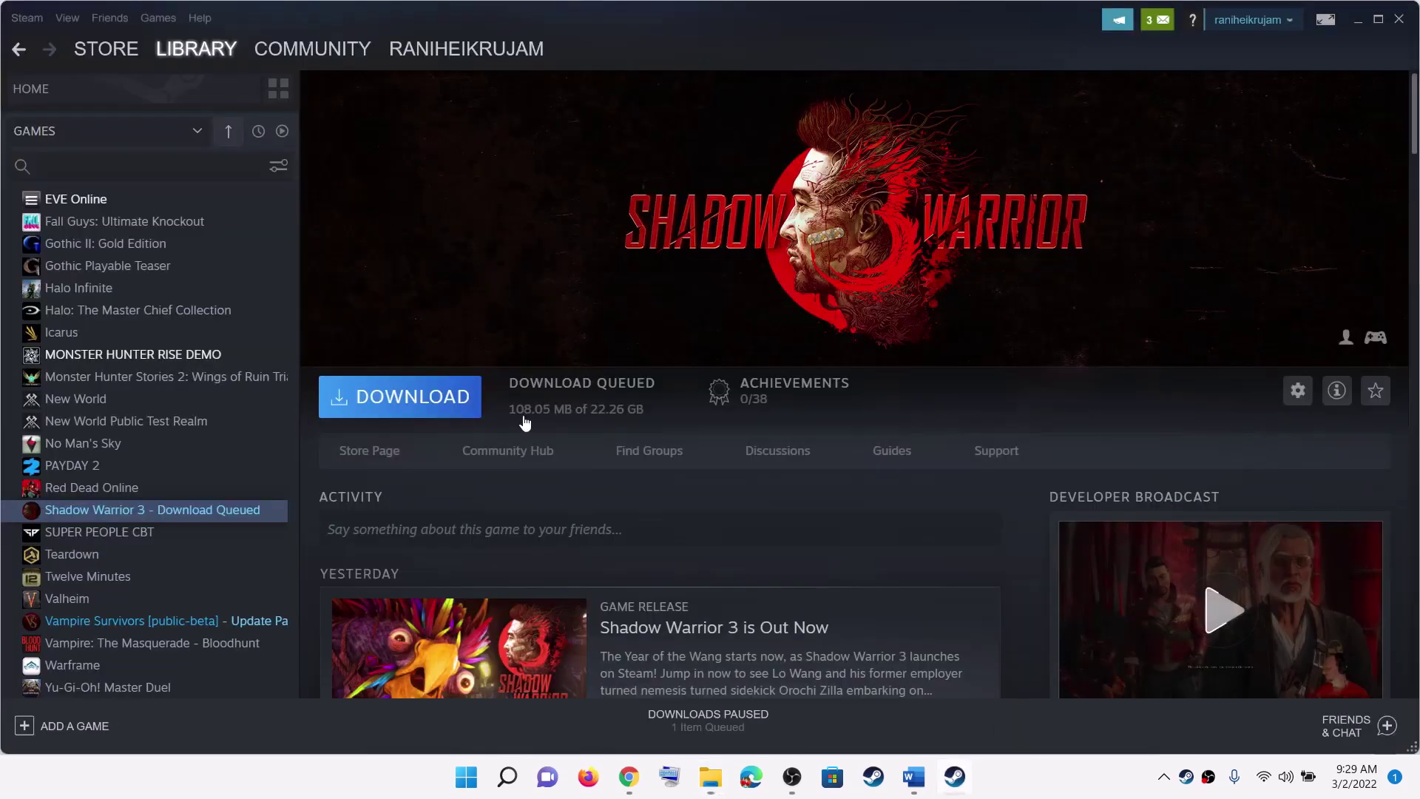
pyautogui.click(914, 777)
pyautogui.scroll(-4, 367, 409)
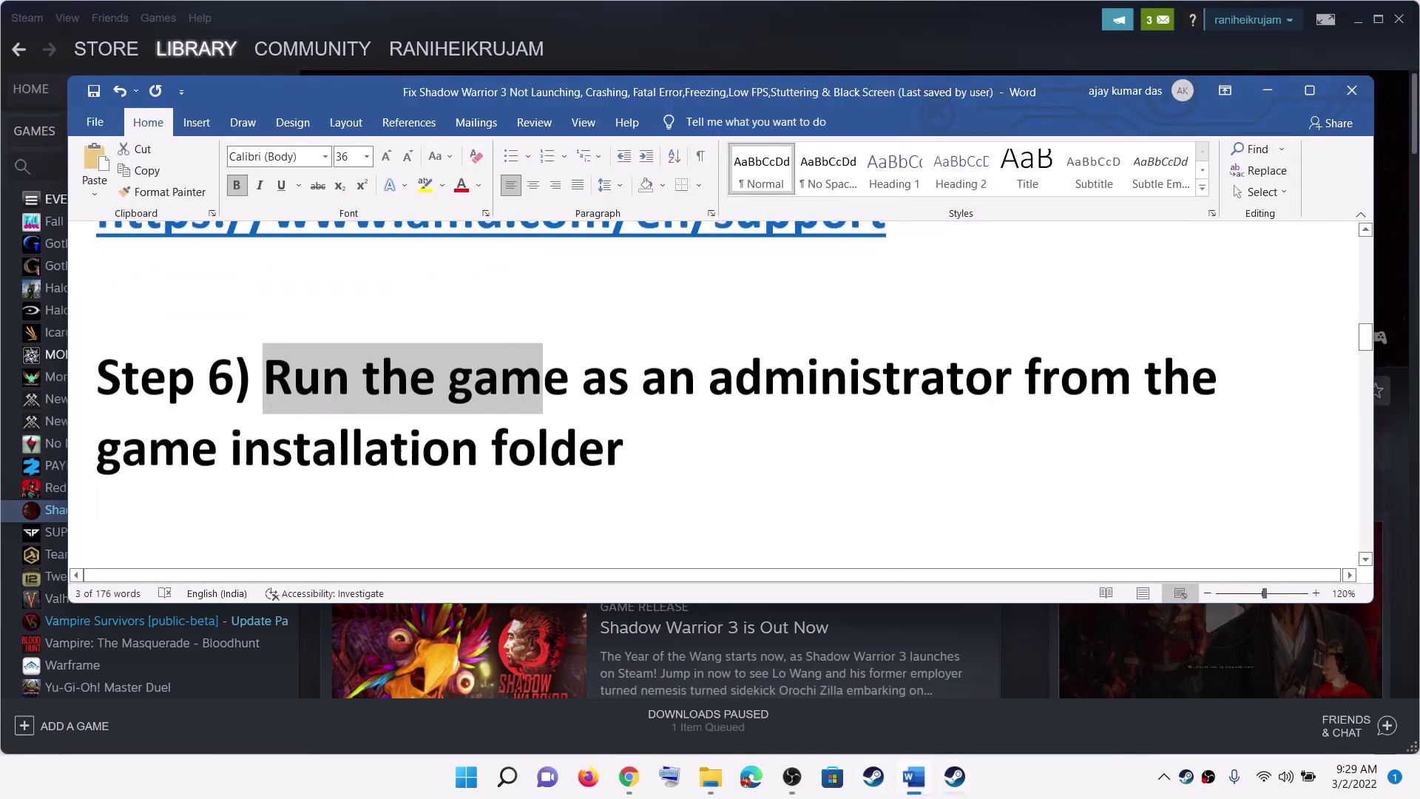
pyautogui.moveTo(264, 423); pyautogui.dragTo(1260, 426)
# Open Graphics settings via a 'graphics settings' search and browse to add a desktop app
pyautogui.click(454, 780)
pyautogui.write('g')
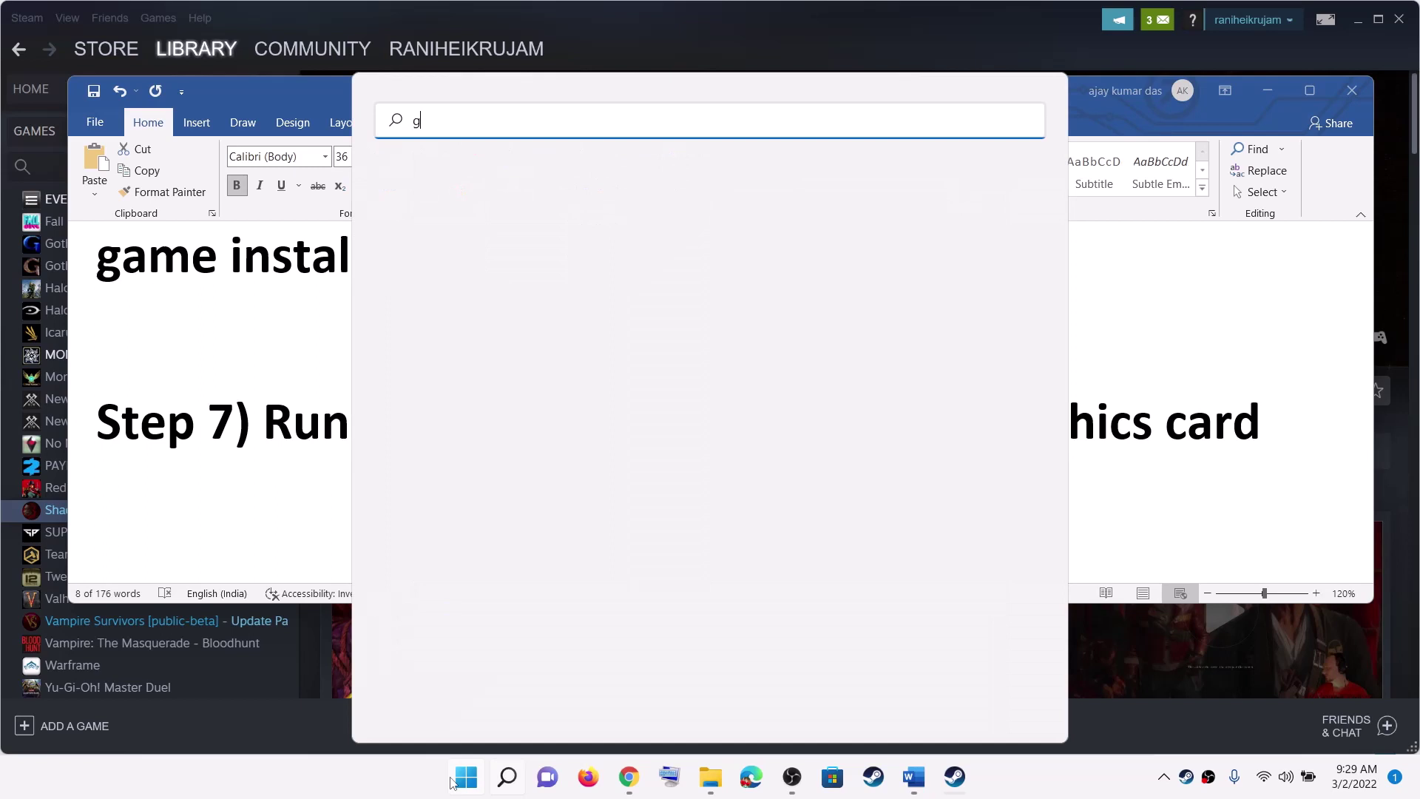
pyautogui.write('raphi')
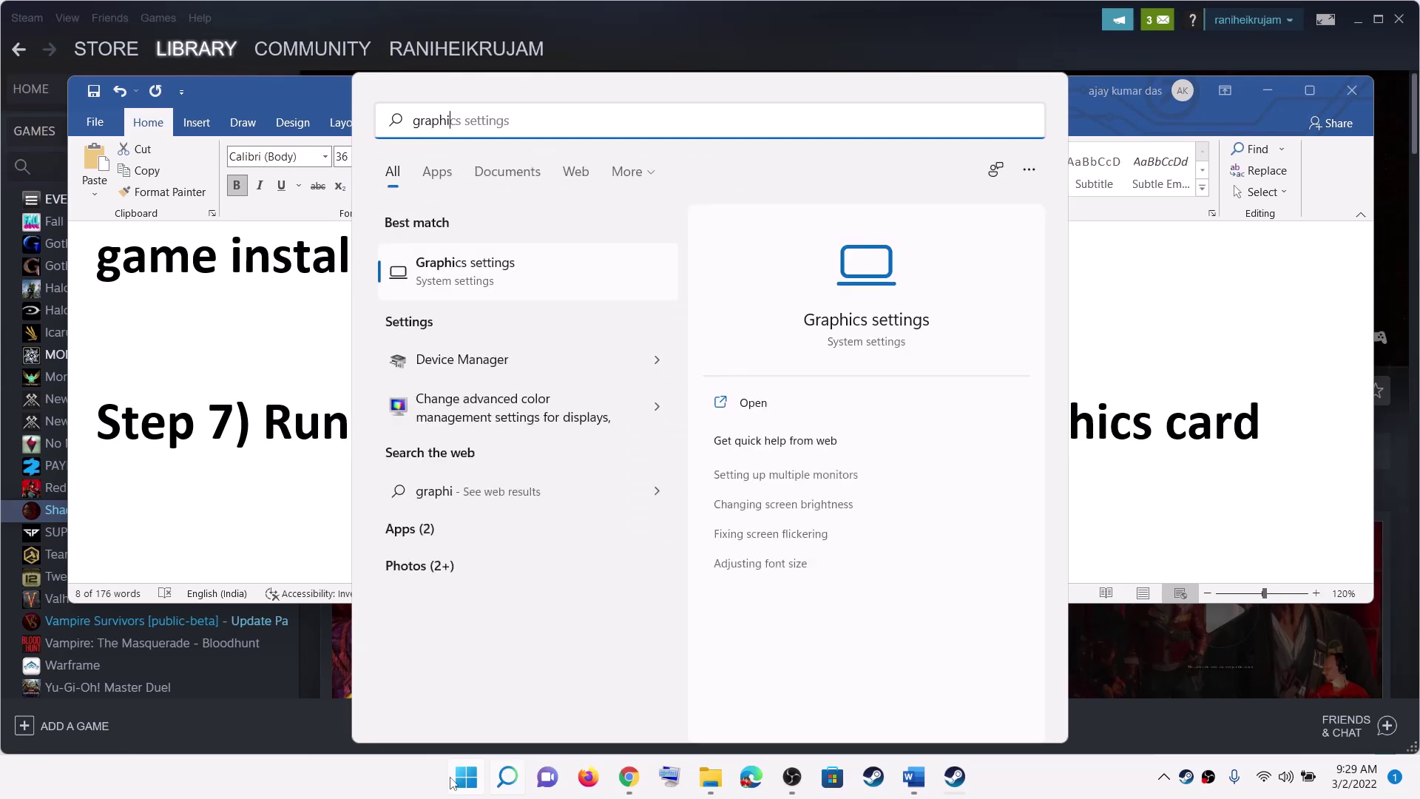
pyautogui.write('cs settings')
pyautogui.click(556, 275)
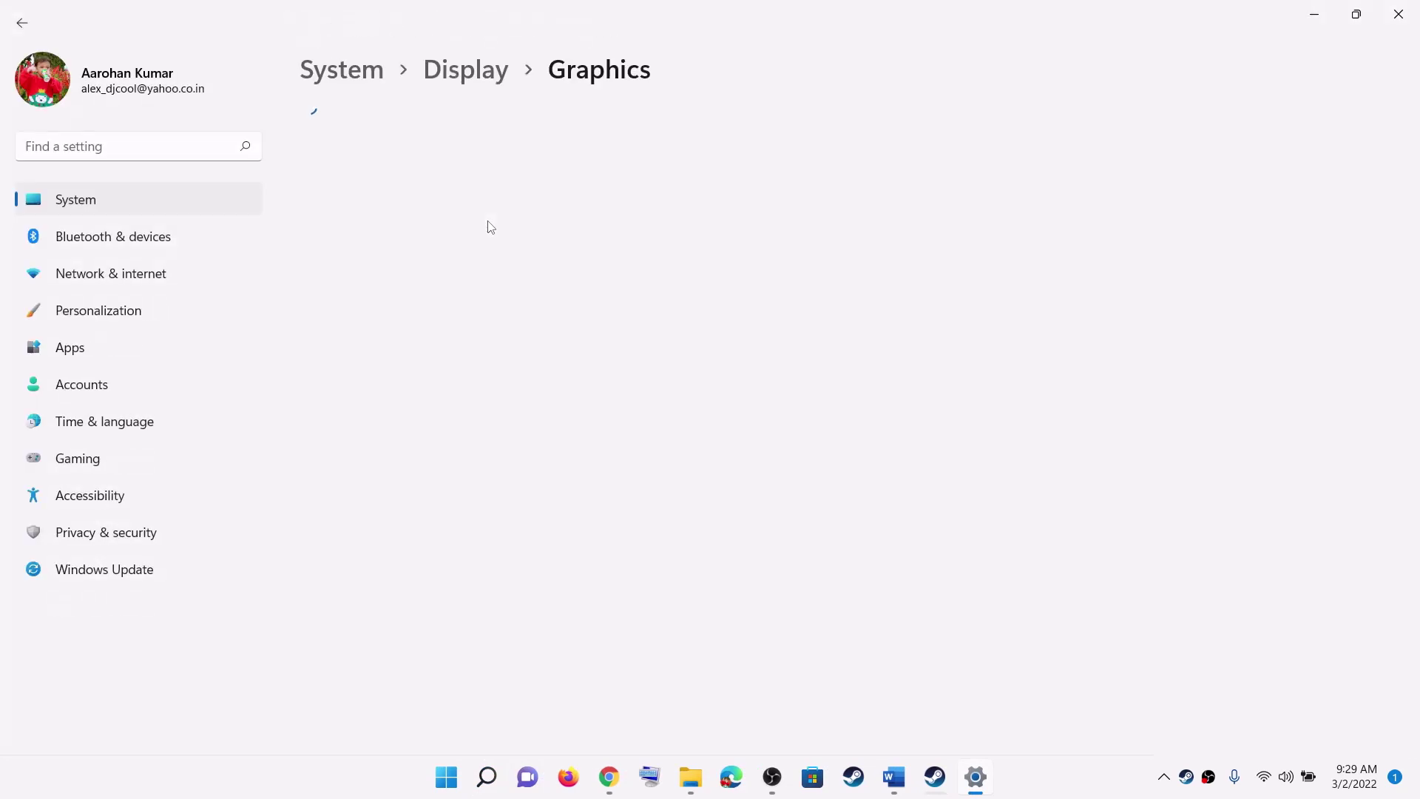
pyautogui.click(397, 197)
pyautogui.click(378, 191)
pyautogui.click(341, 229)
# Browse the picker from the C: drive into Program Files (x86)\Steam
pyautogui.doubleClick(244, 285)
pyautogui.scroll(-5, 251, 244)
pyautogui.scroll(3, 244, 244)
pyautogui.doubleClick(251, 260)
pyautogui.scroll(-4, 296, 271)
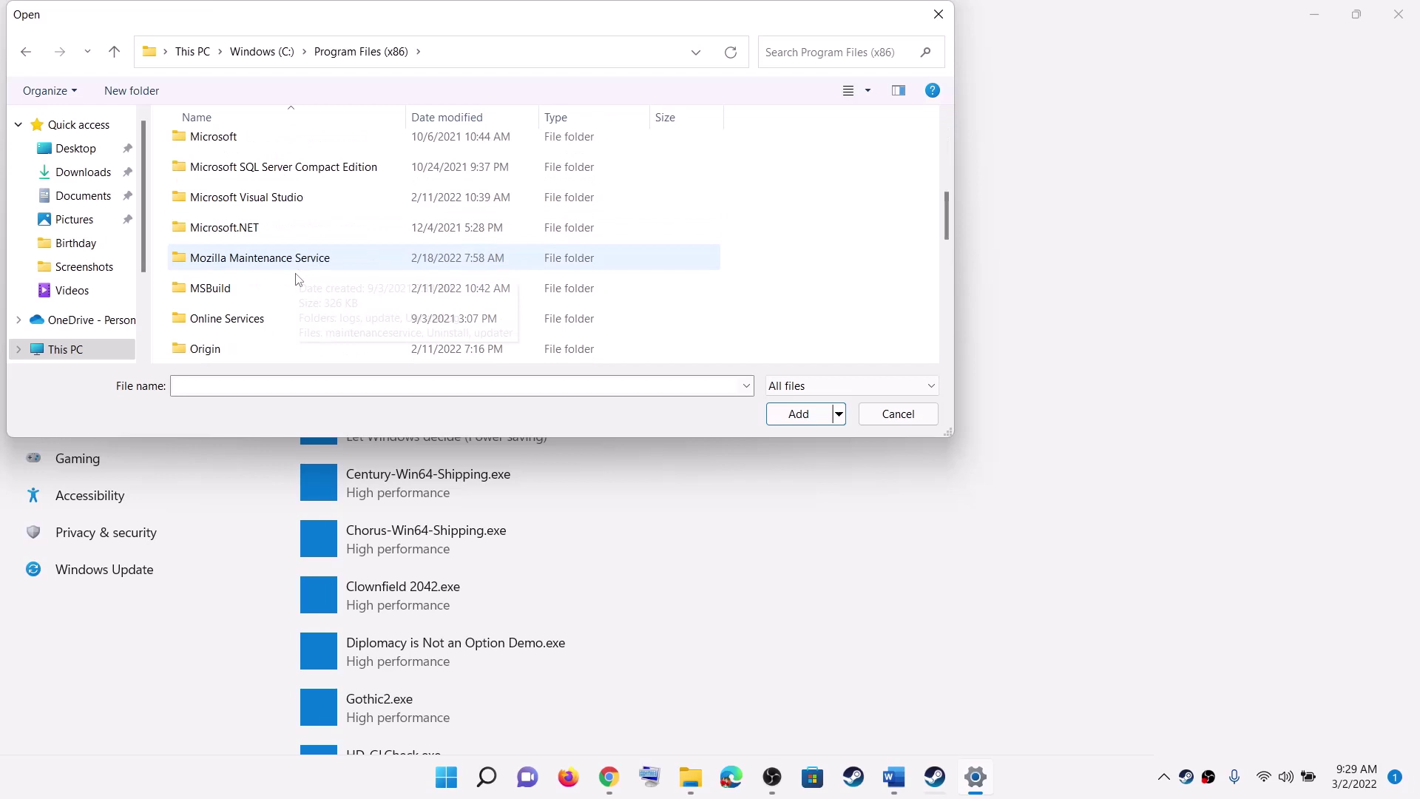
pyautogui.press('s')
pyautogui.scroll(-2, 281, 244)
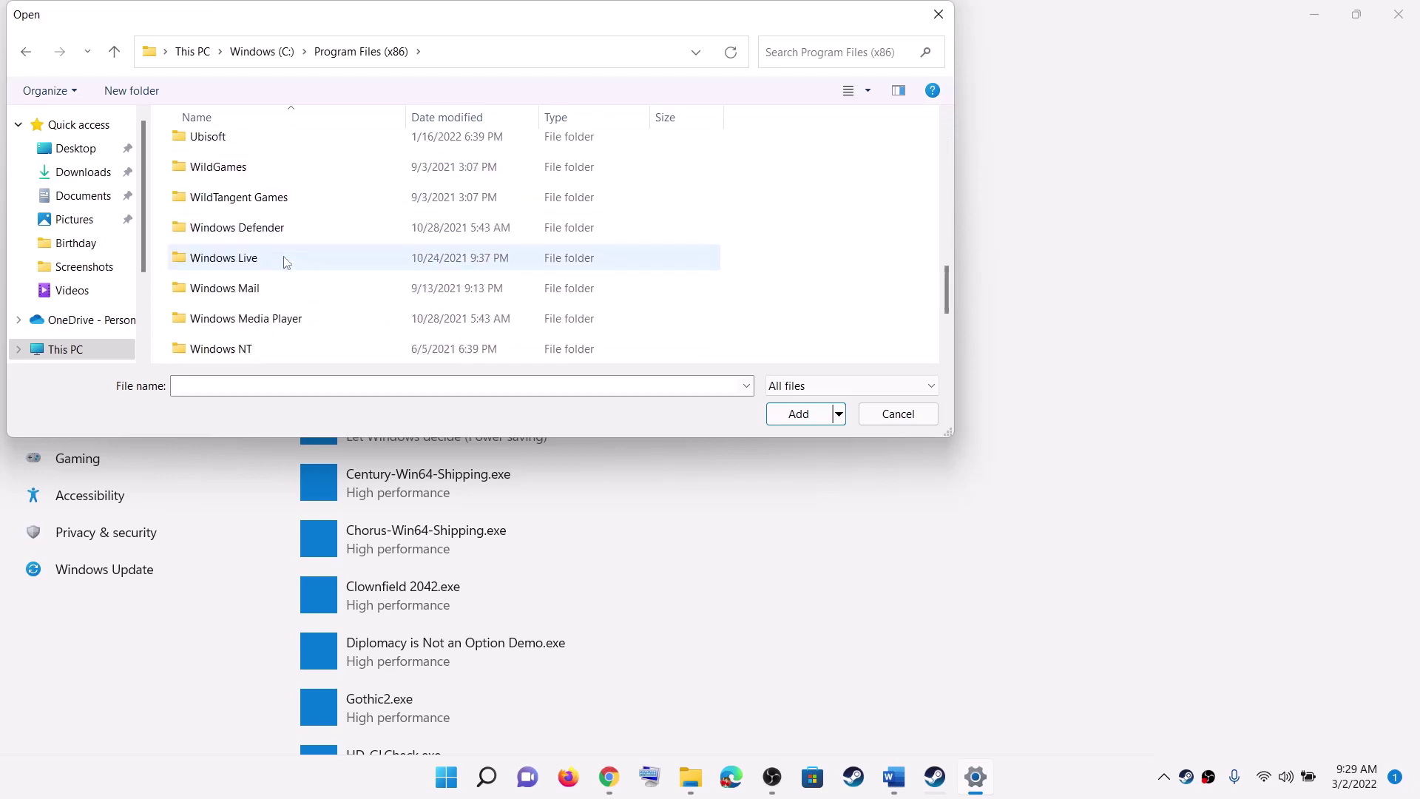
pyautogui.scroll(3, 275, 236)
pyautogui.doubleClick(232, 266)
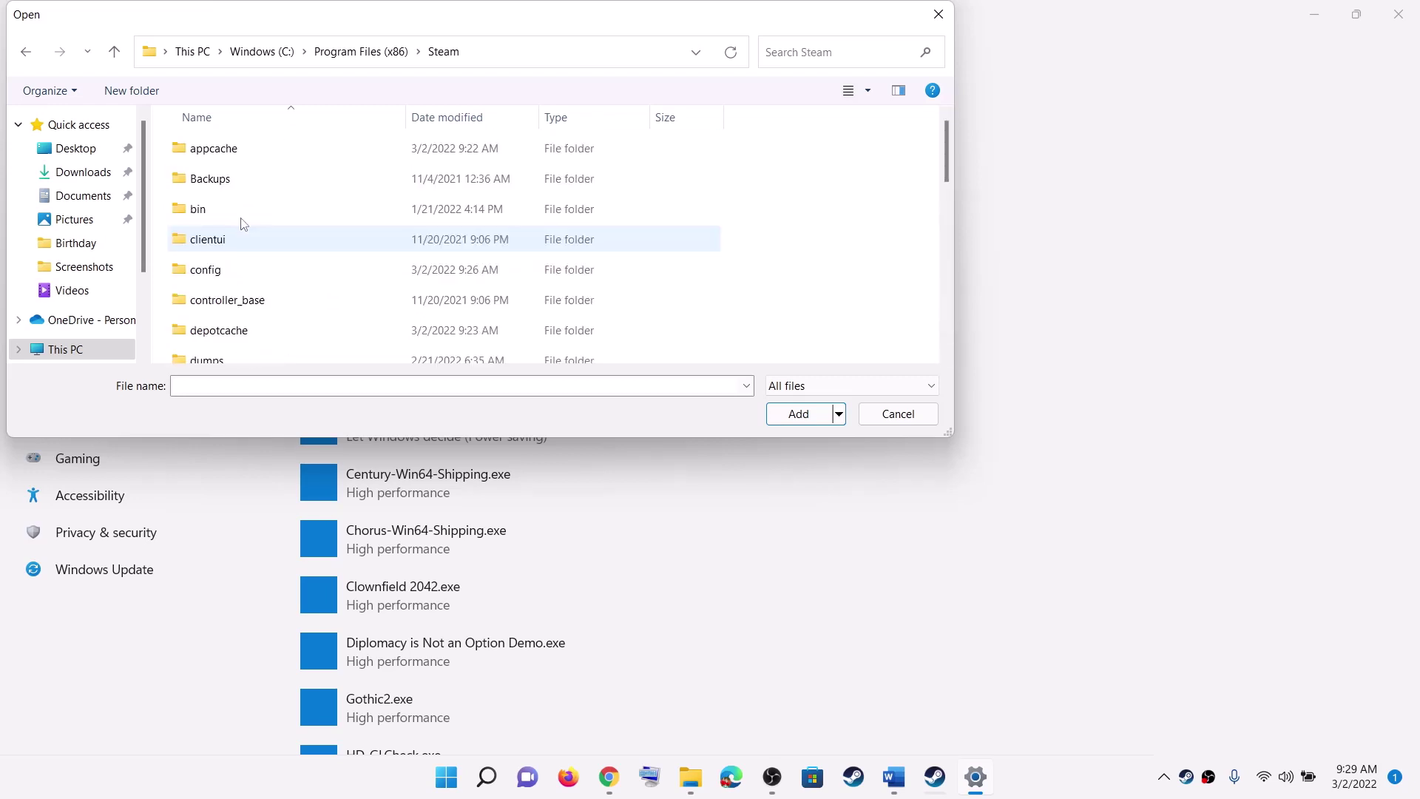
# Continue into steamapps\common\Shadow Warrior 3, then close the picker
pyautogui.scroll(-1, 239, 279)
pyautogui.scroll(-4, 243, 284)
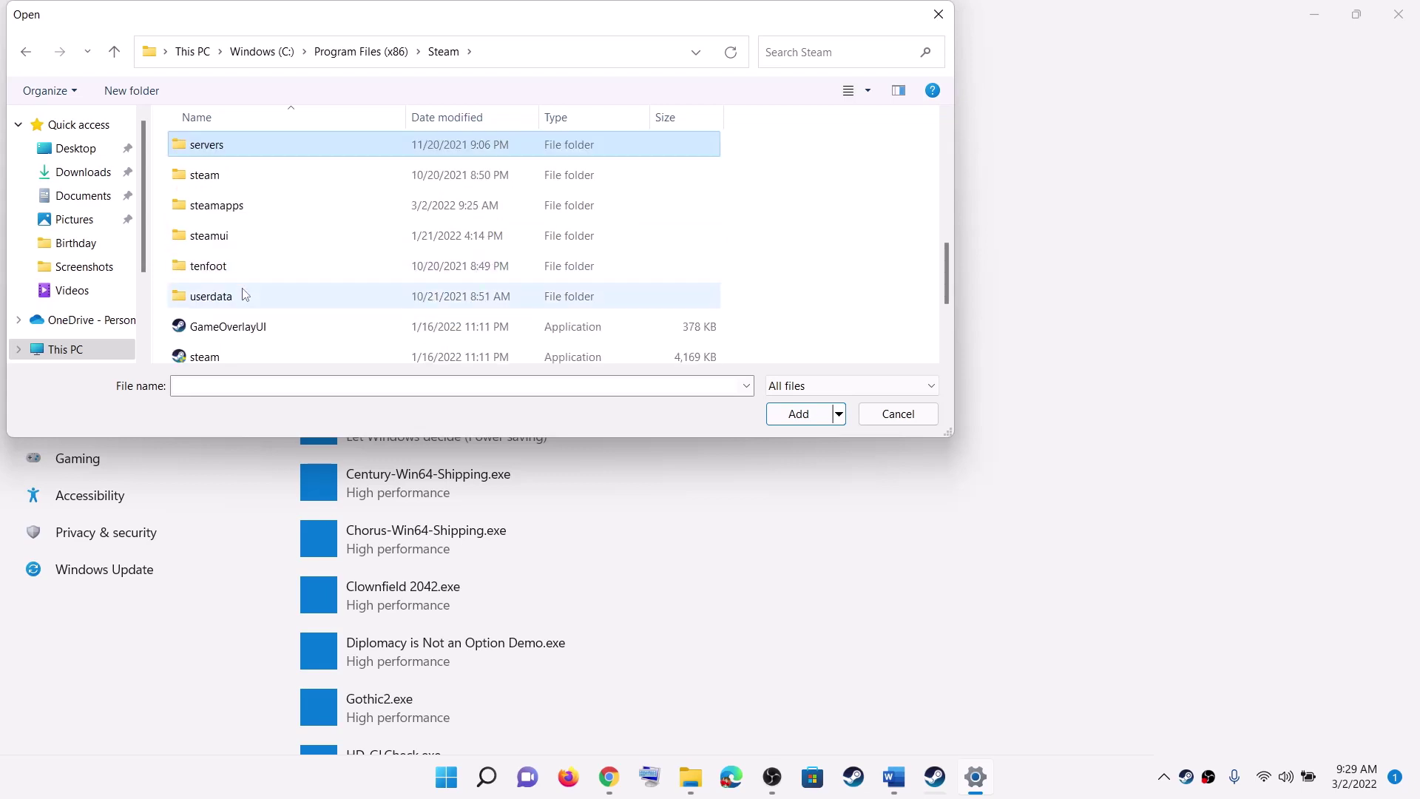
pyautogui.doubleClick(237, 204)
pyautogui.doubleClick(227, 148)
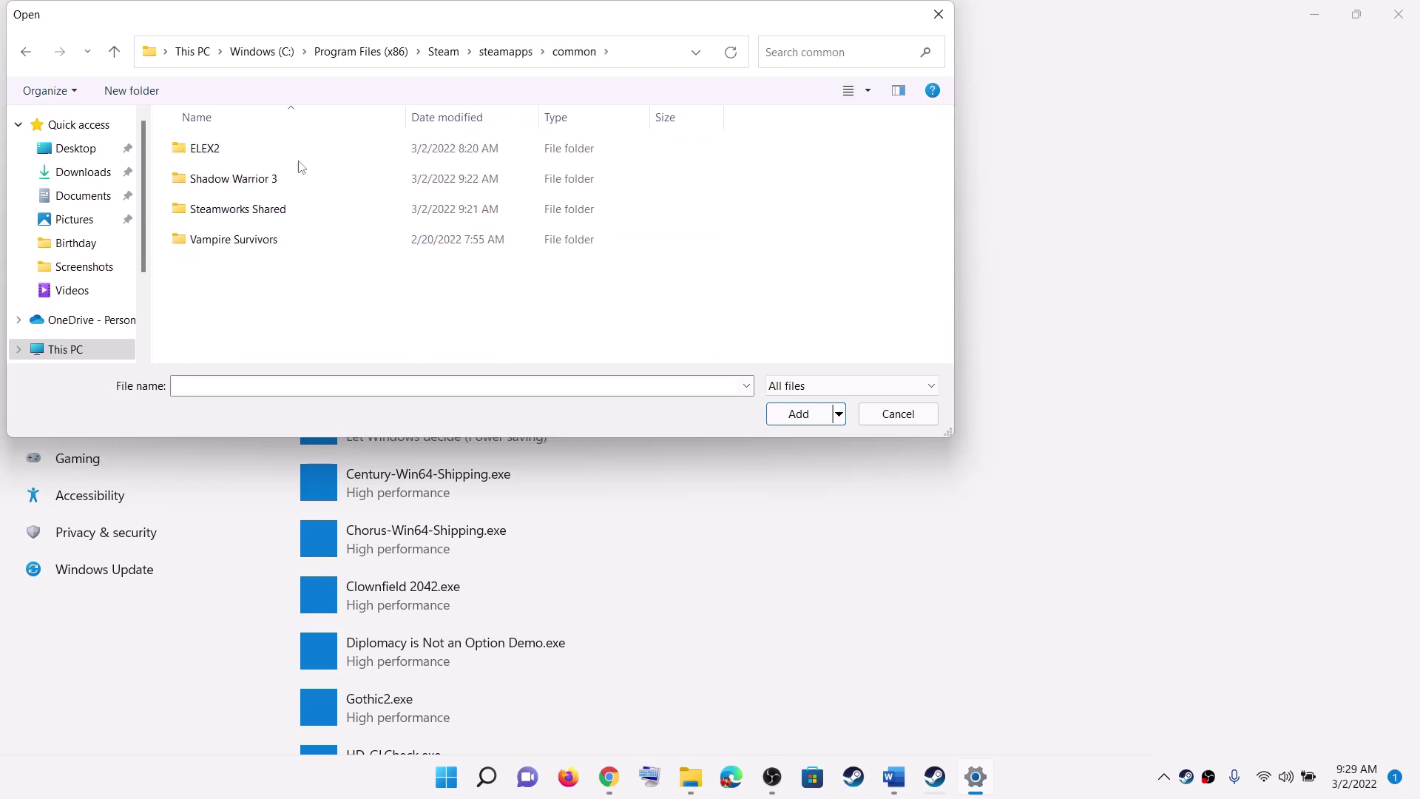
pyautogui.click(238, 185)
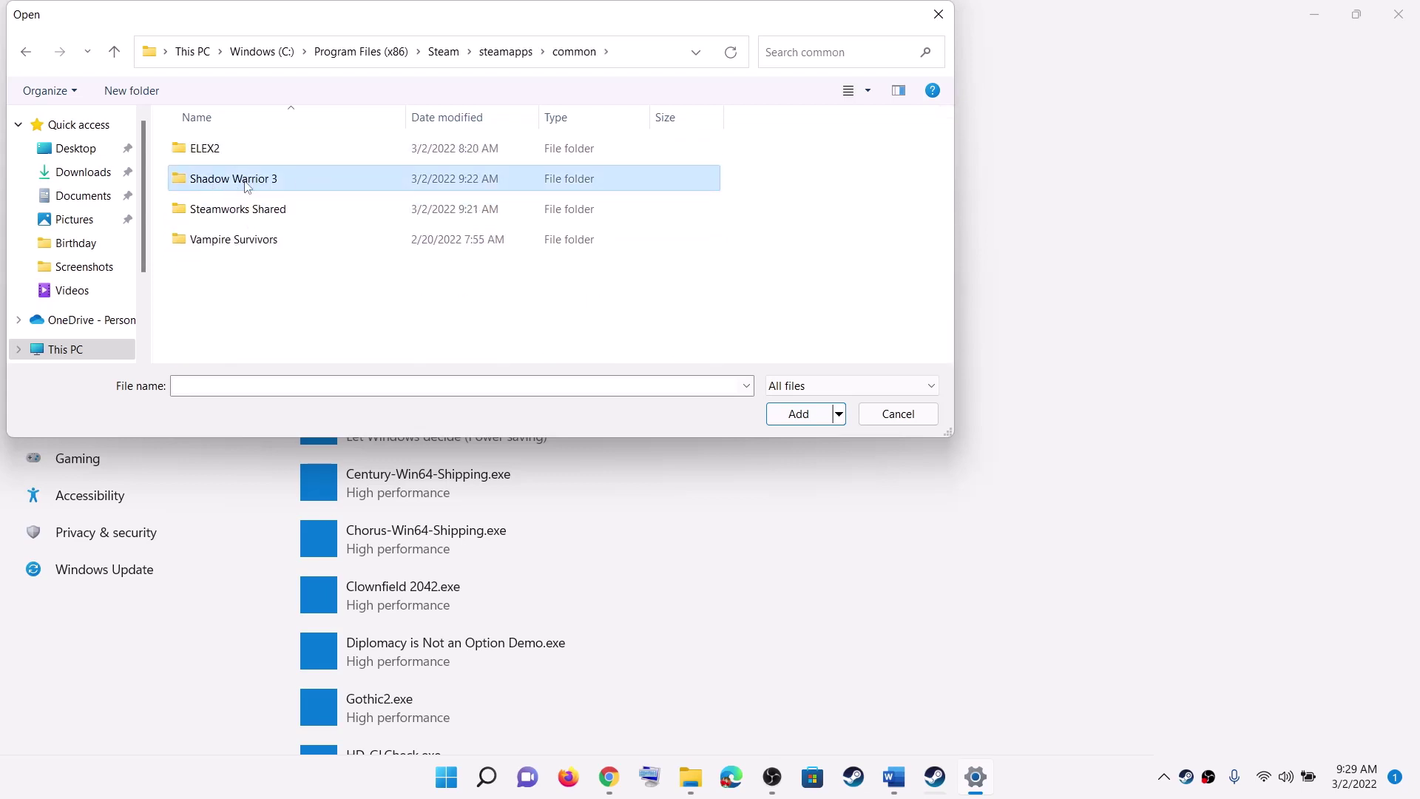
pyautogui.doubleClick(247, 185)
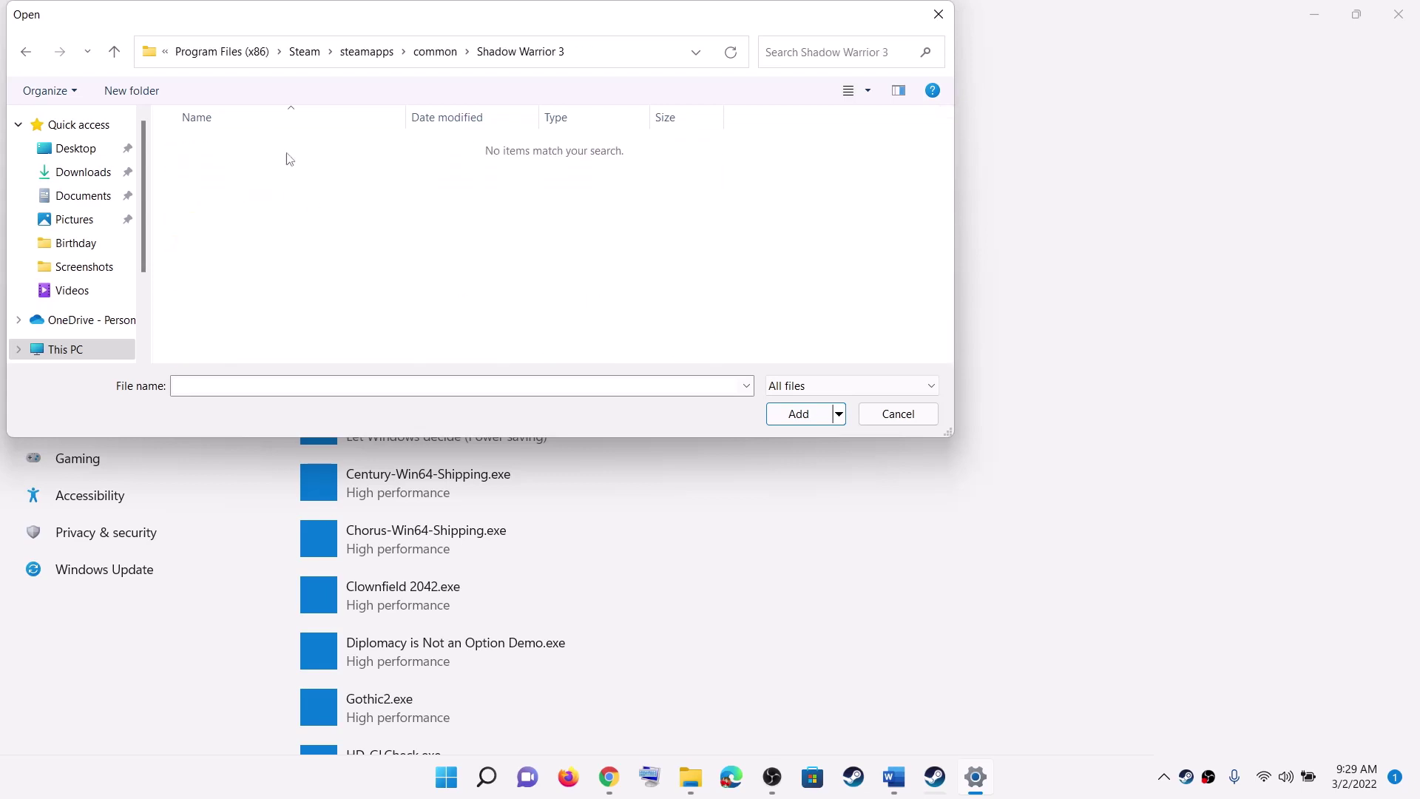
pyautogui.click(937, 14)
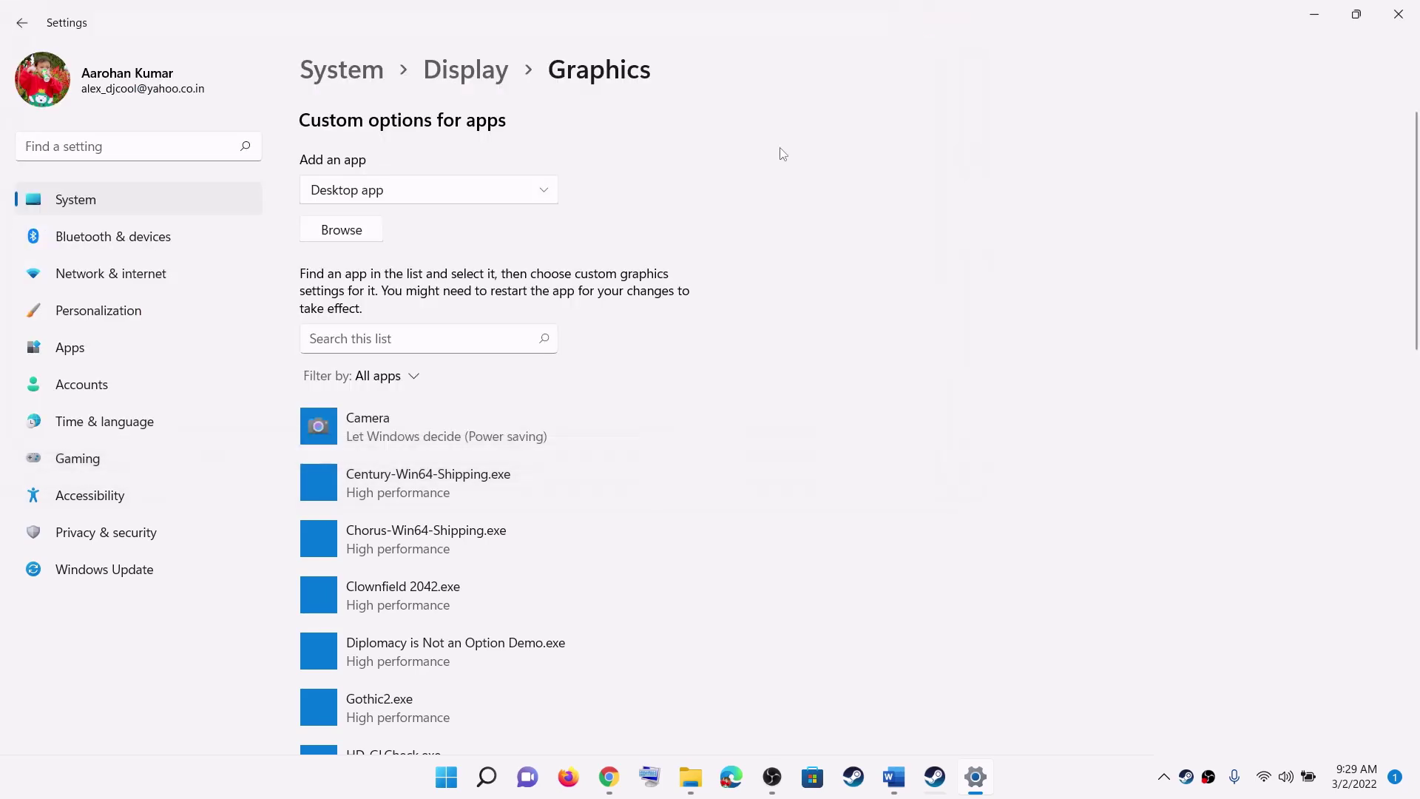
# Set Century-Win64-Shipping.exe's graphics preference to High performance and save it
pyautogui.scroll(-3, 611, 418)
pyautogui.click(471, 292)
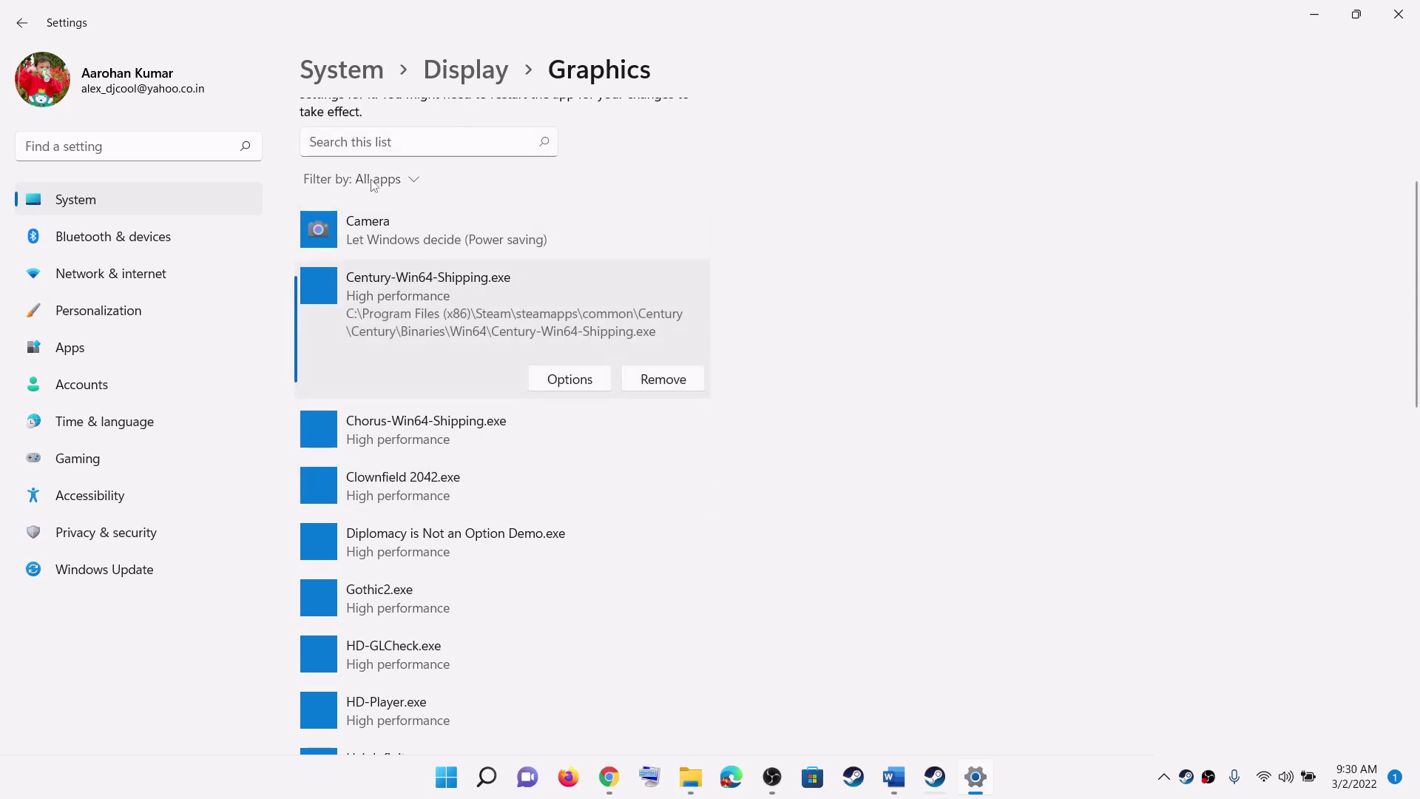
pyautogui.click(582, 388)
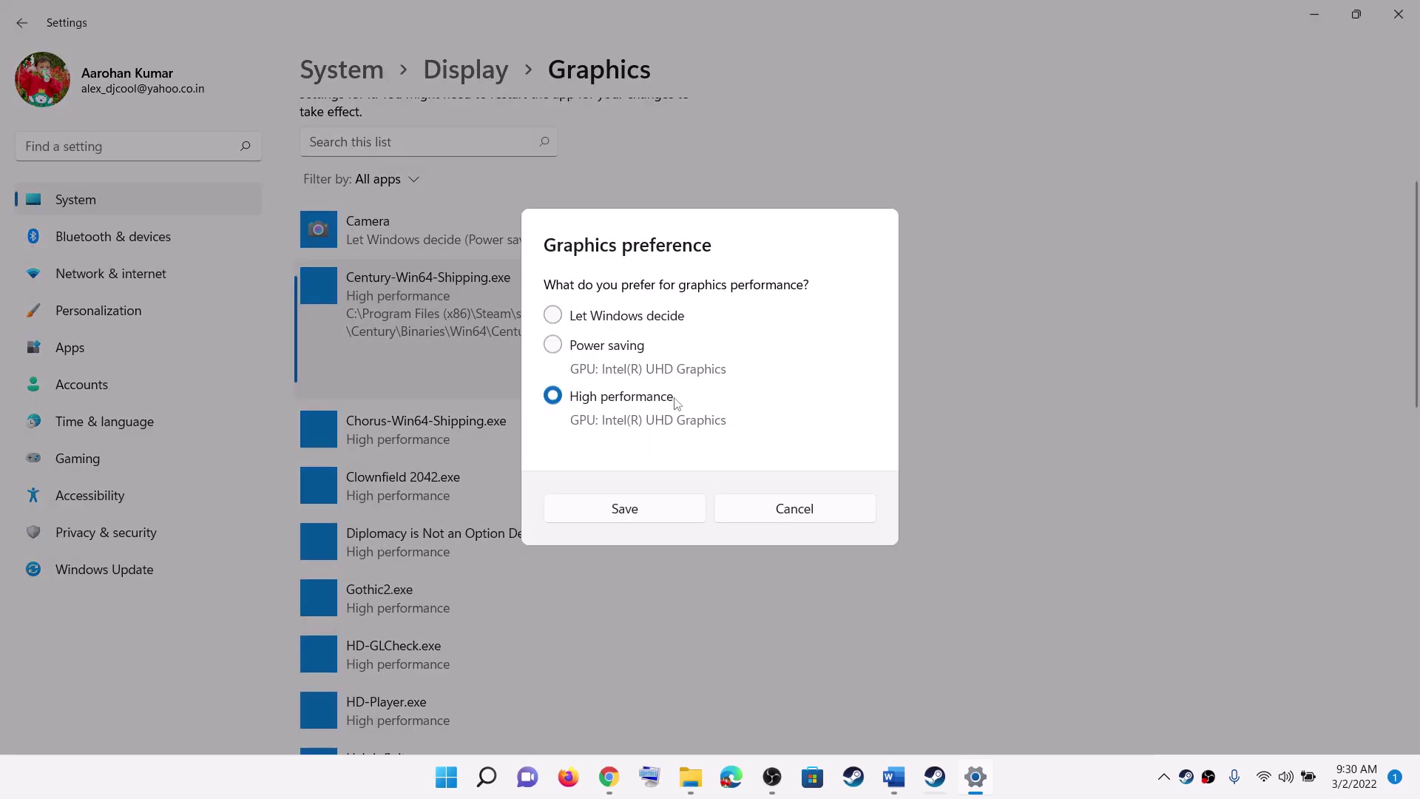
pyautogui.click(660, 509)
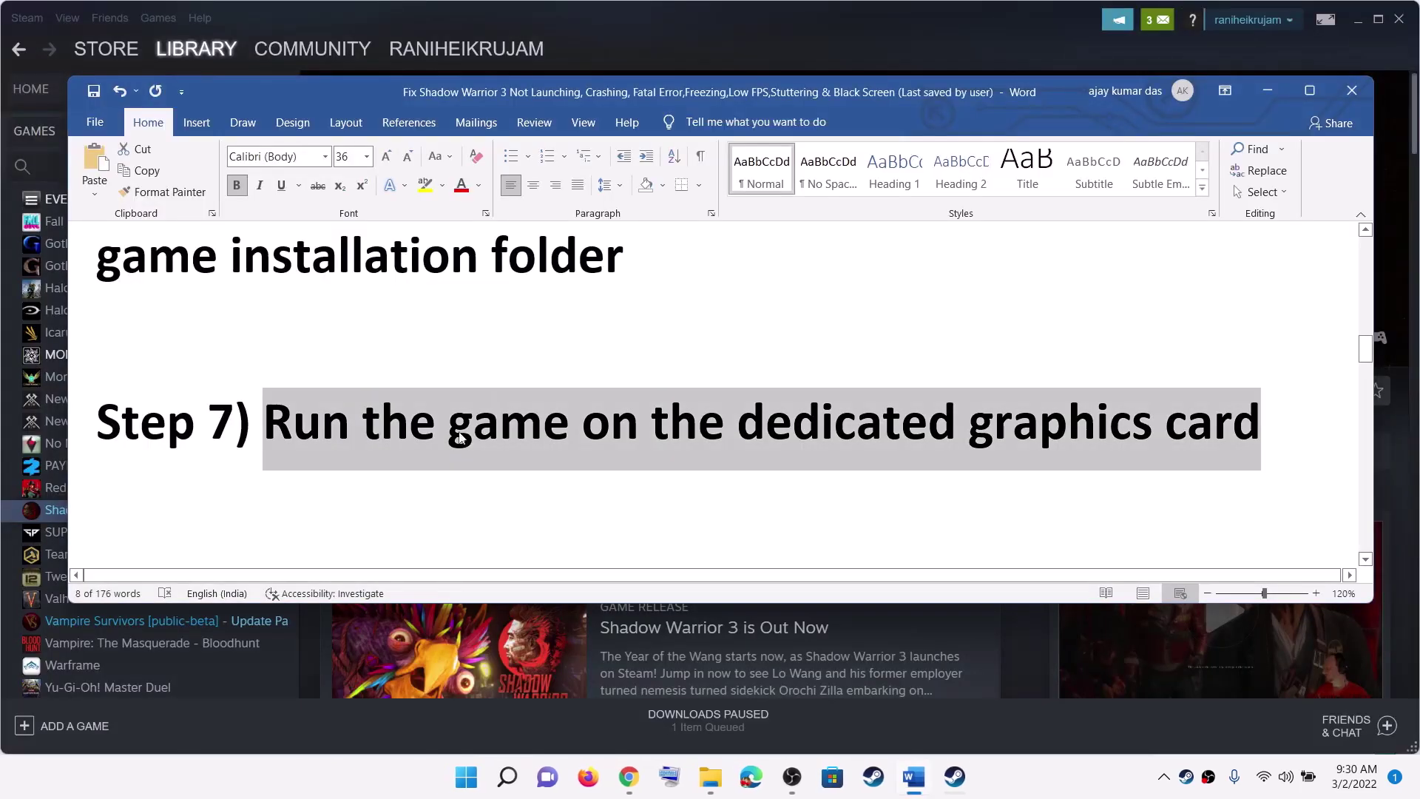
# After highlighting the guide's Step 8 heading, start a Windows Update check from Settings
pyautogui.scroll(-2, 458, 436)
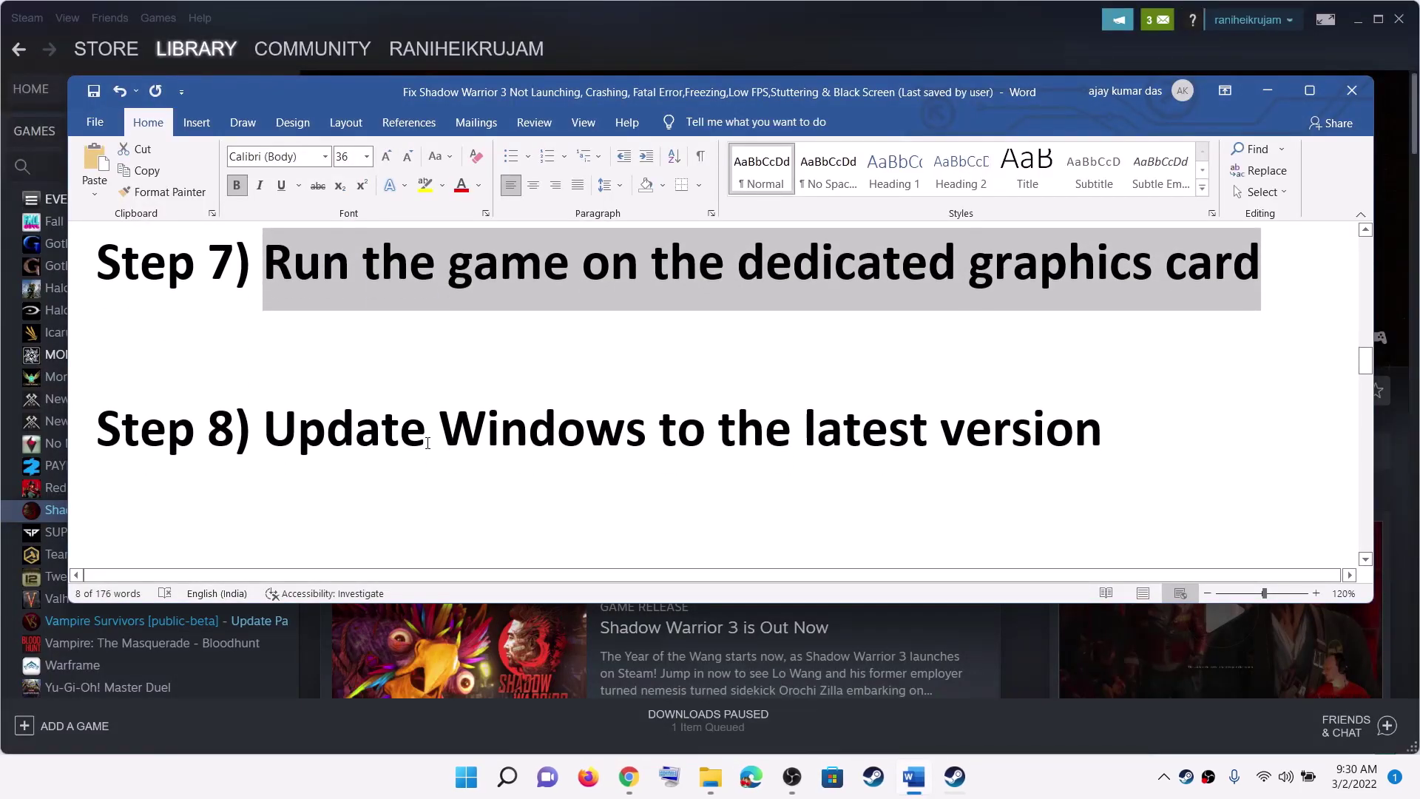
pyautogui.moveTo(279, 427); pyautogui.dragTo(1161, 426)
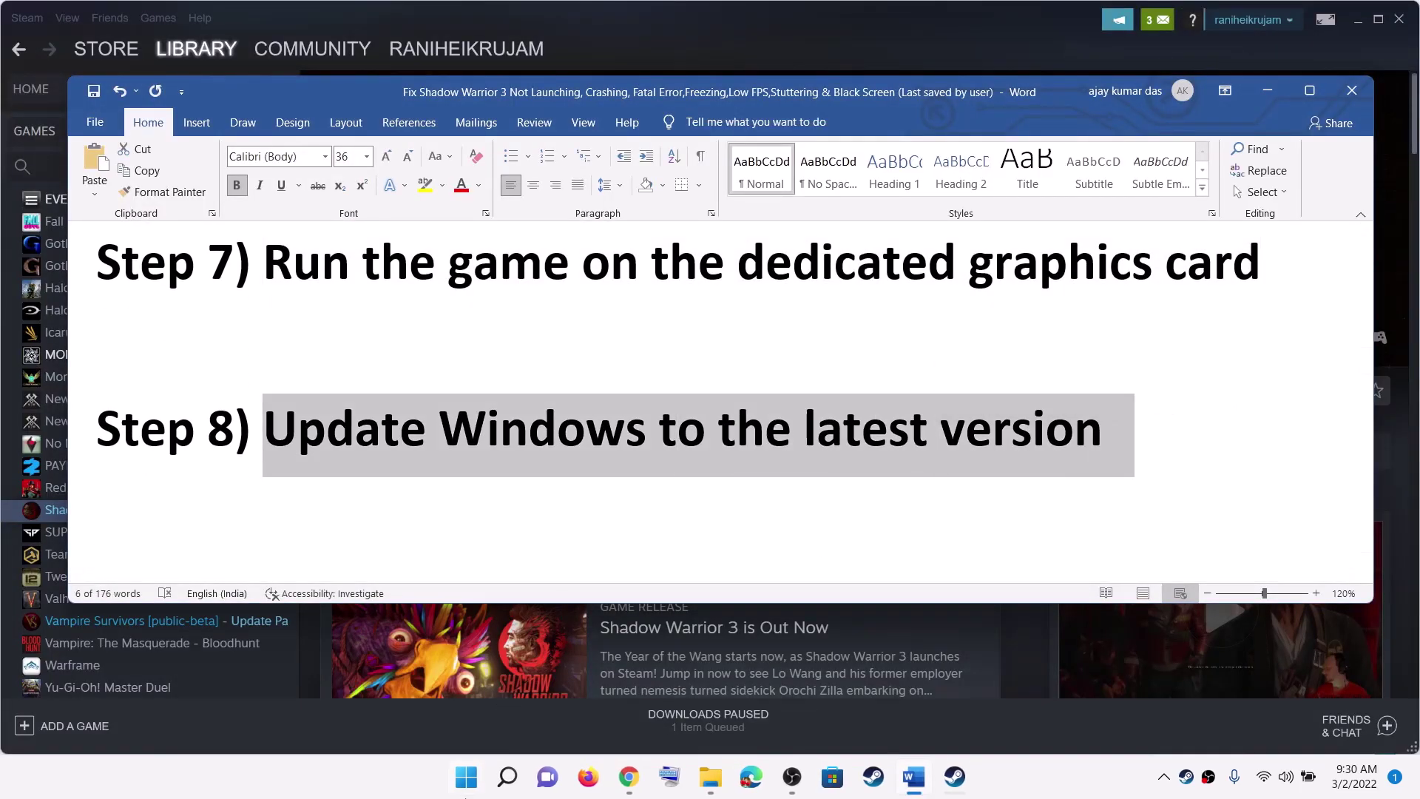
pyautogui.click(466, 776)
pyautogui.click(669, 325)
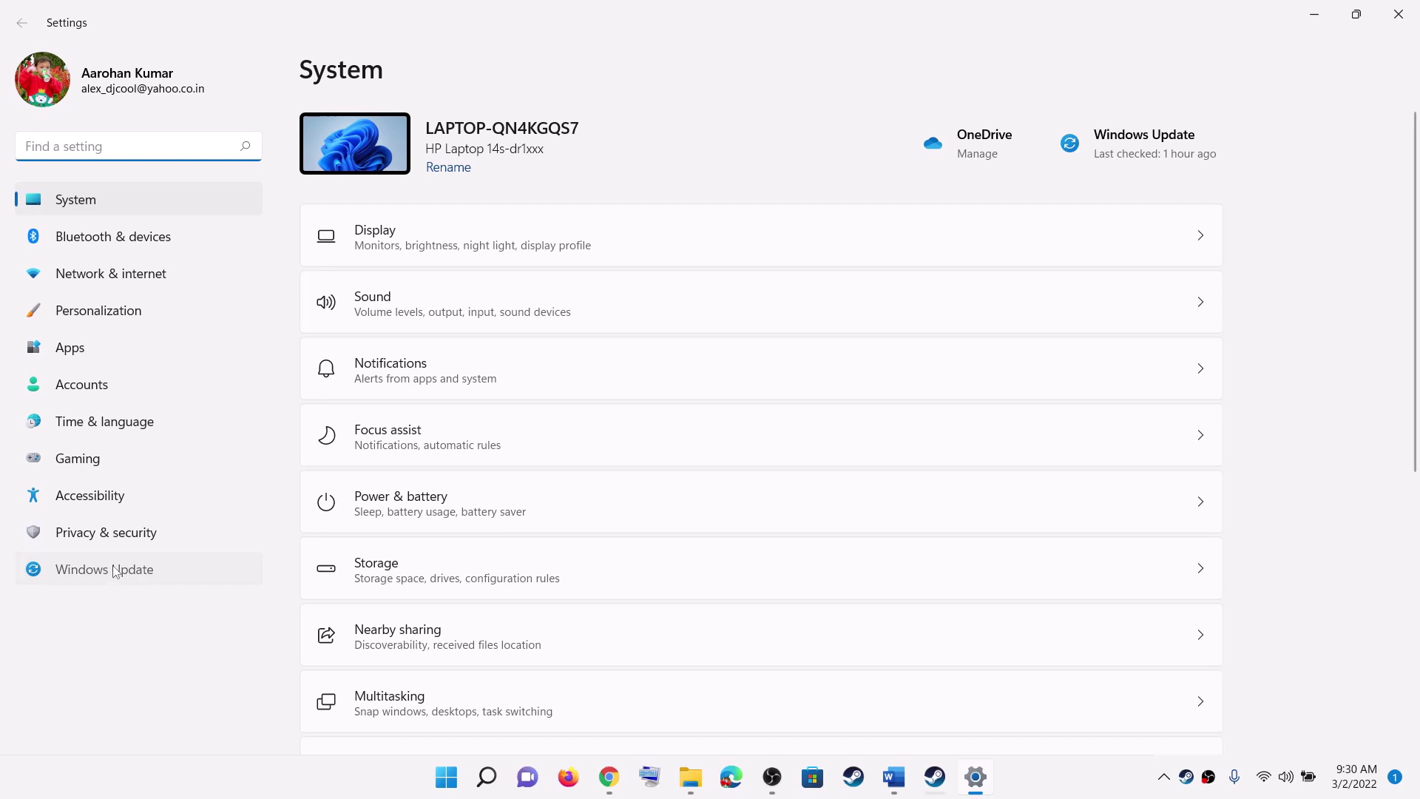
pyautogui.click(109, 571)
pyautogui.click(1160, 154)
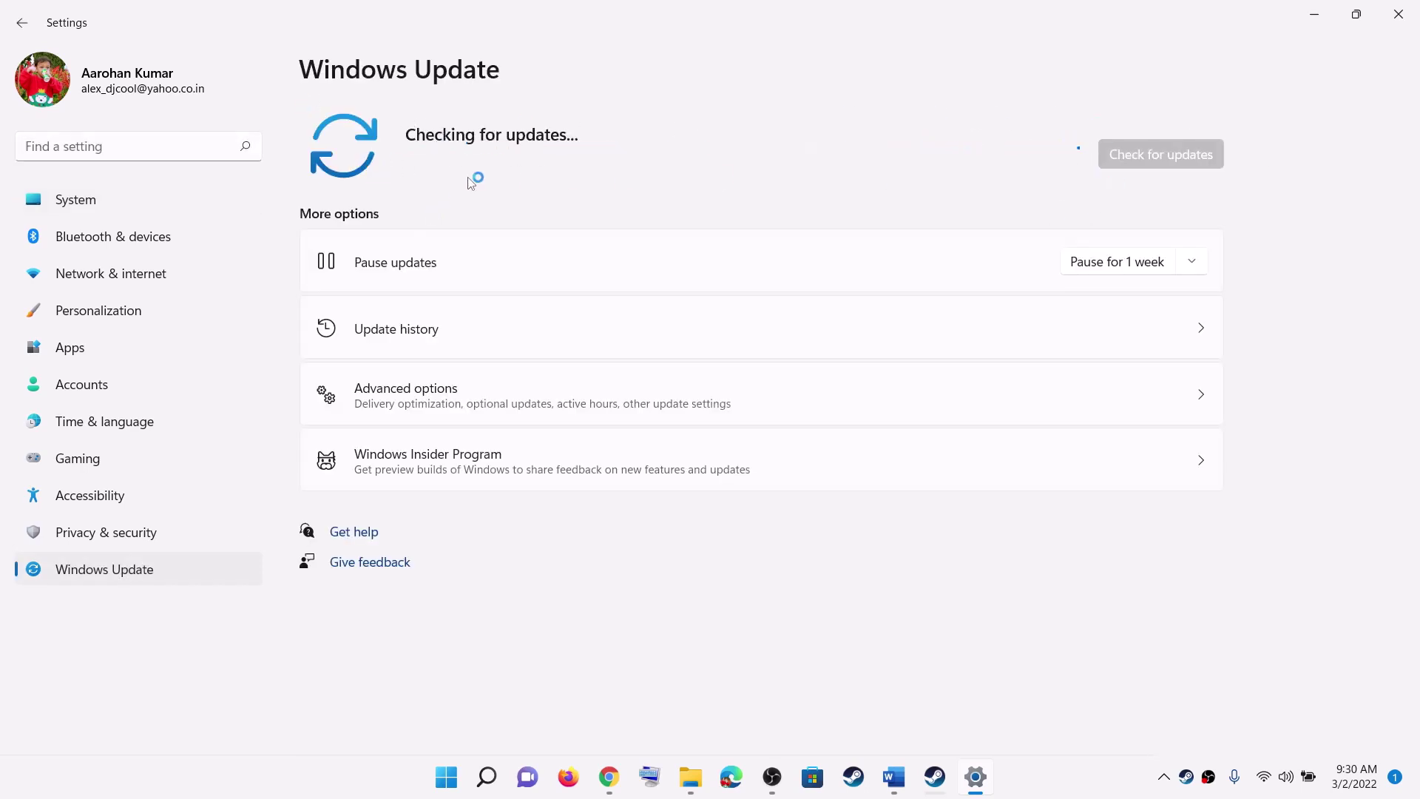
# Close Settings and scroll the guide down to Step 9, Install DirectX
pyautogui.click(1400, 16)
pyautogui.scroll(-3, 478, 415)
pyautogui.scroll(-2, 477, 414)
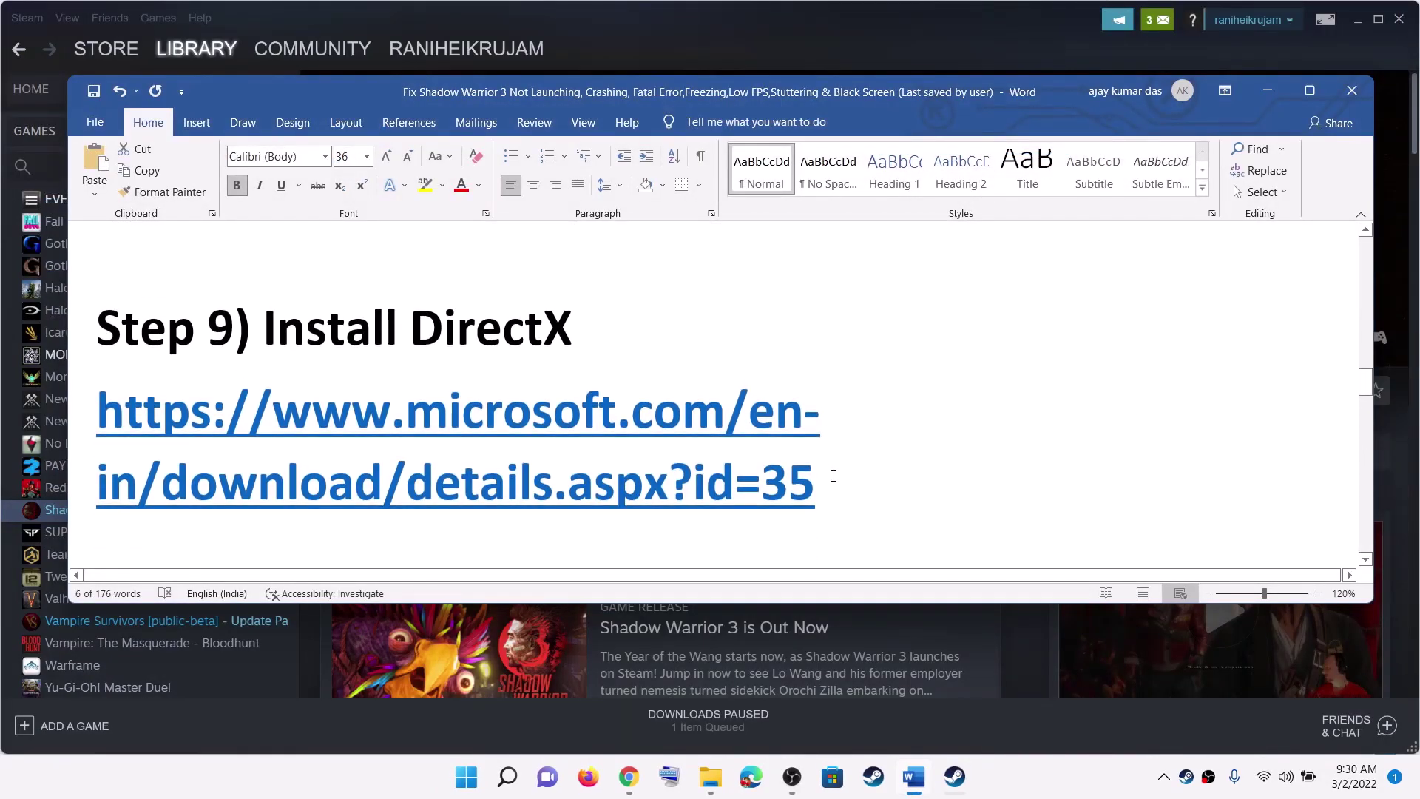
# Download the DirectX End-User Runtime Web Installer and keep dxwebsetup (1).exe
pyautogui.tripleClick(215, 396)
pyautogui.keyDown('ctrl'); pyautogui.click(215, 396); pyautogui.keyUp('ctrl')
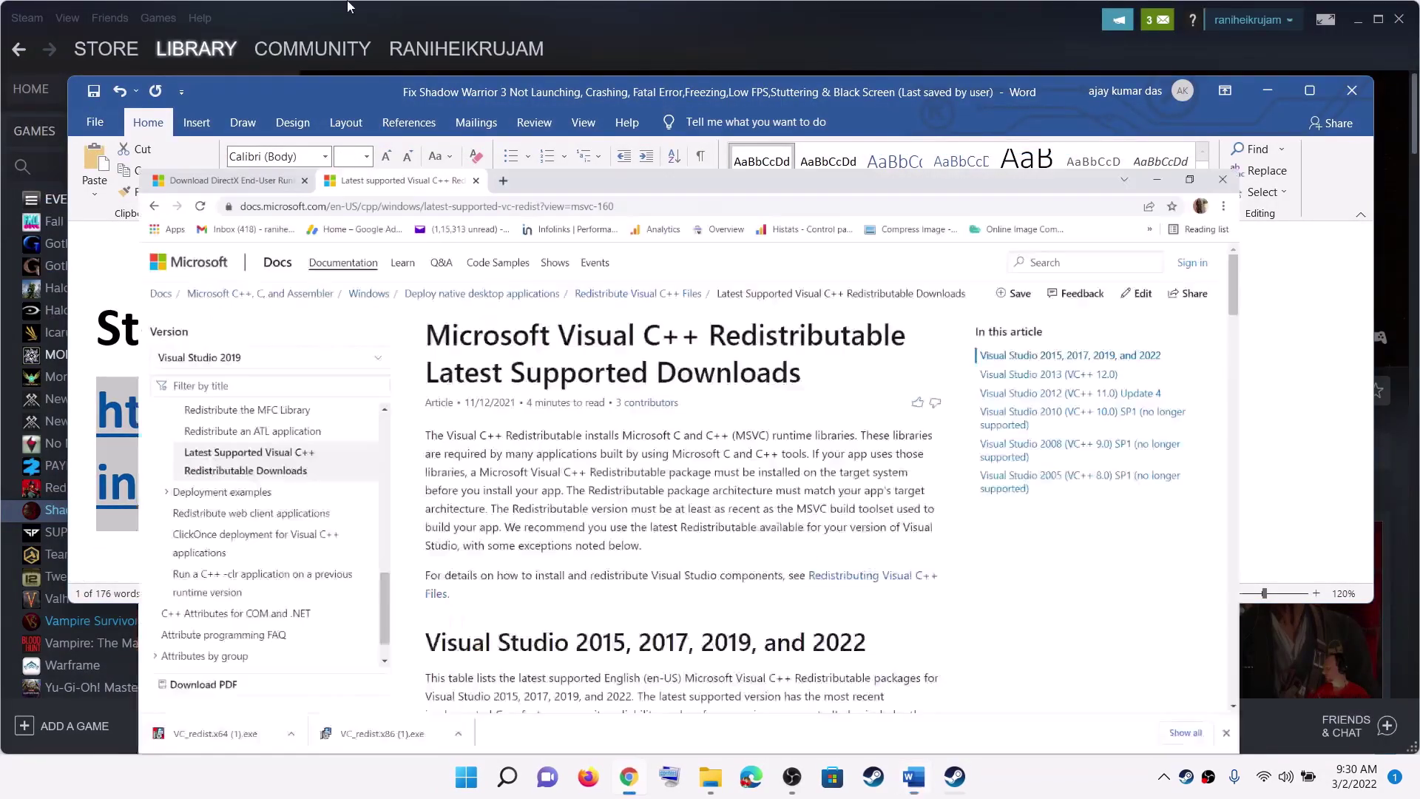
pyautogui.scroll(-5, 399, 322)
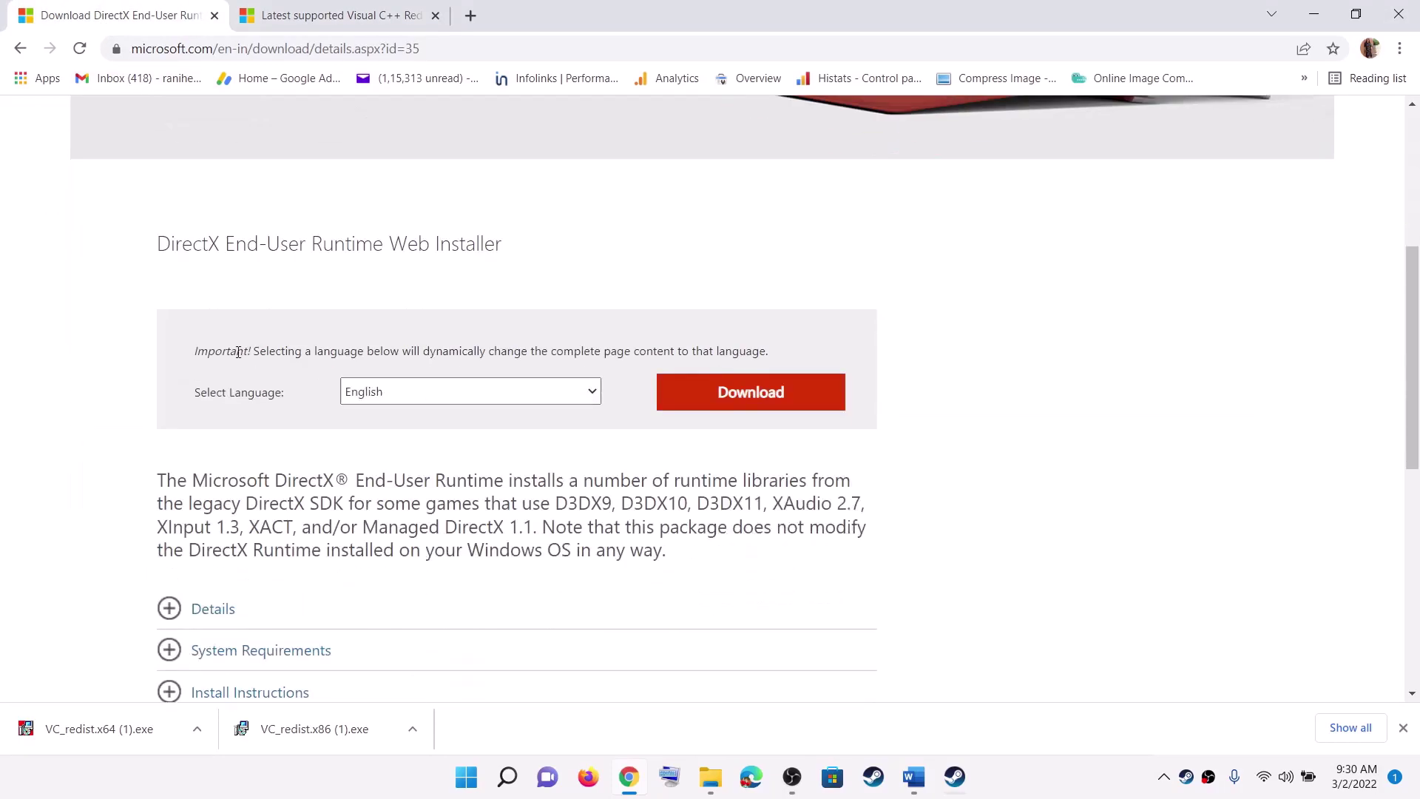
pyautogui.moveTo(168, 246); pyautogui.dragTo(225, 243)
pyautogui.click(810, 407)
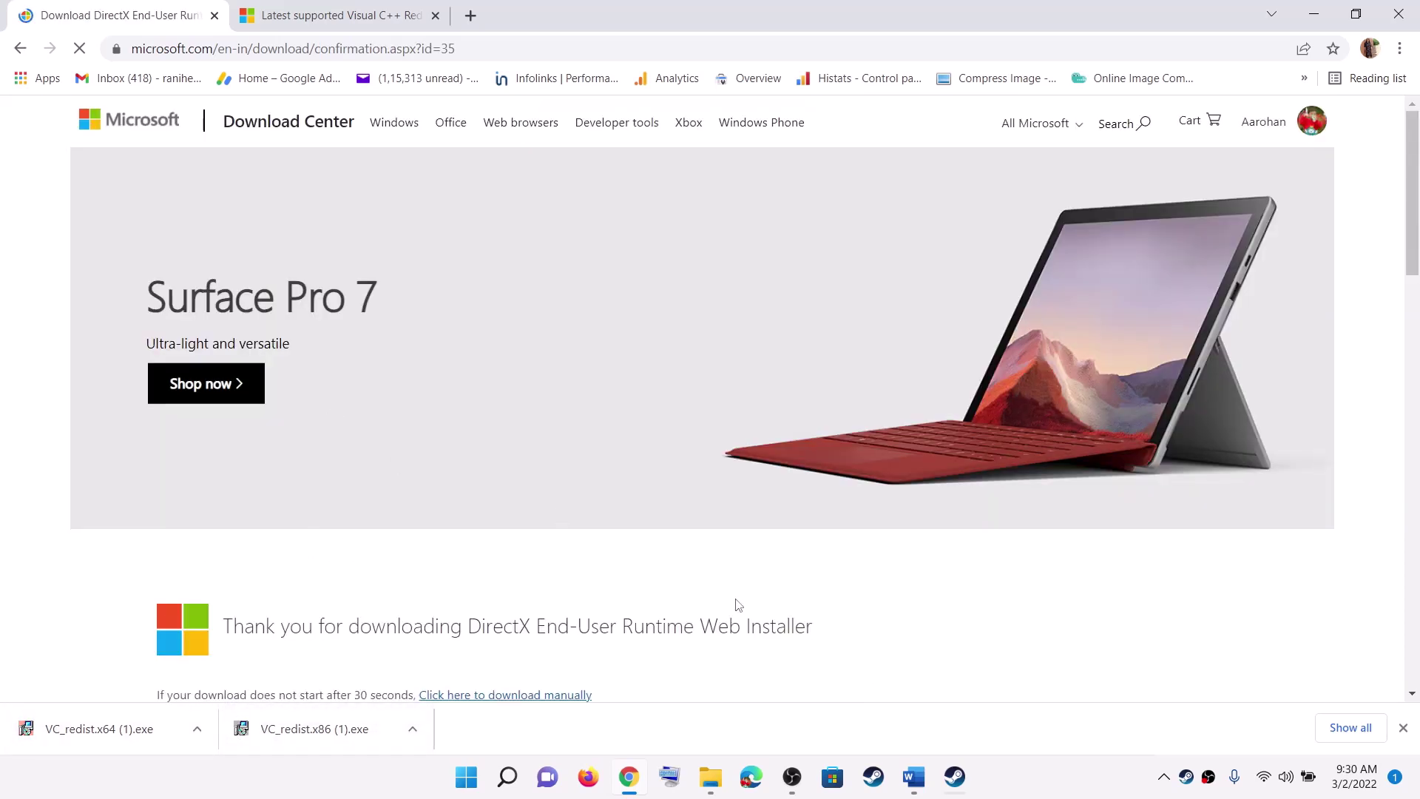
pyautogui.click(330, 729)
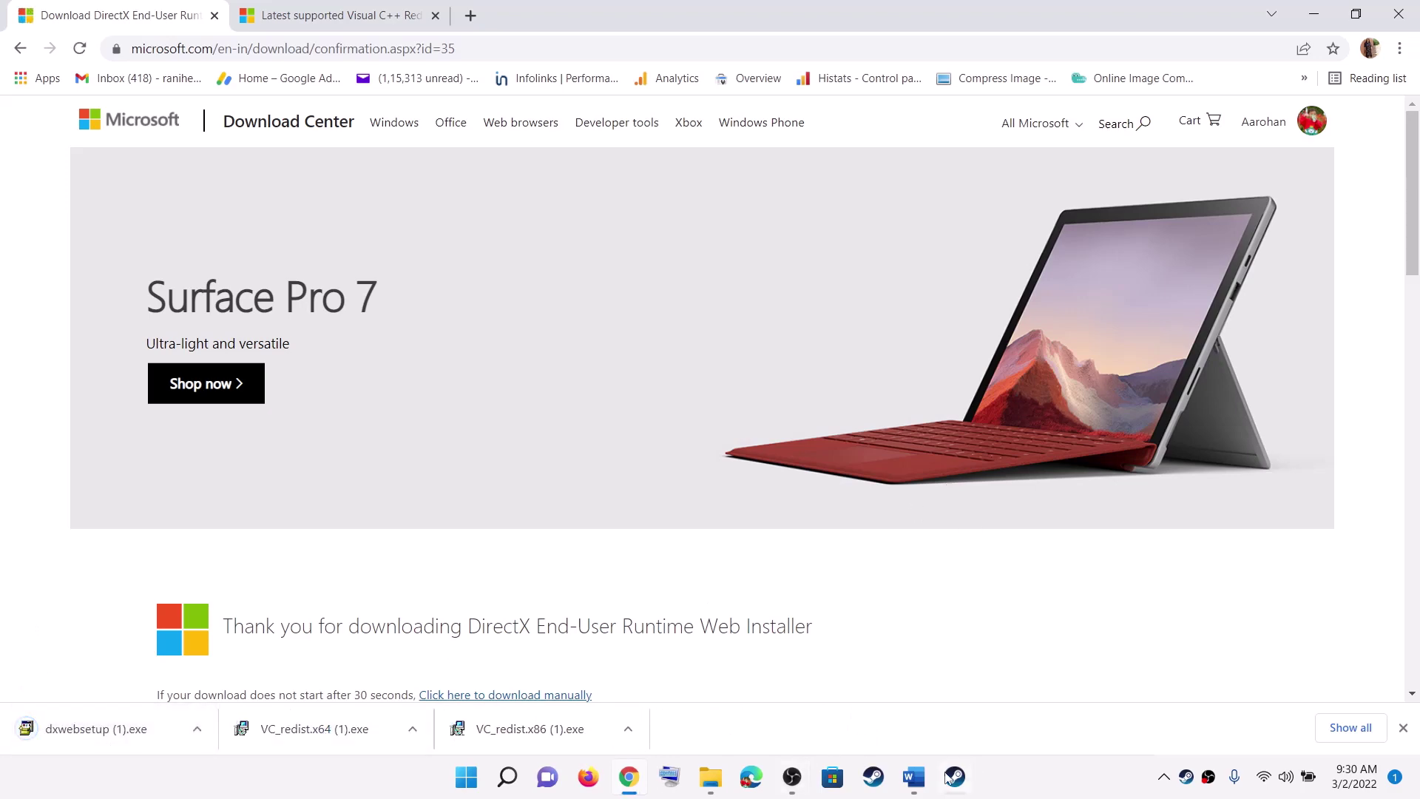
# Scroll the Word guide to Step 11 and select its Visual C++ download link
pyautogui.click(914, 777)
pyautogui.scroll(-2, 487, 429)
pyautogui.scroll(-1, 487, 429)
pyautogui.tripleClick(548, 425)
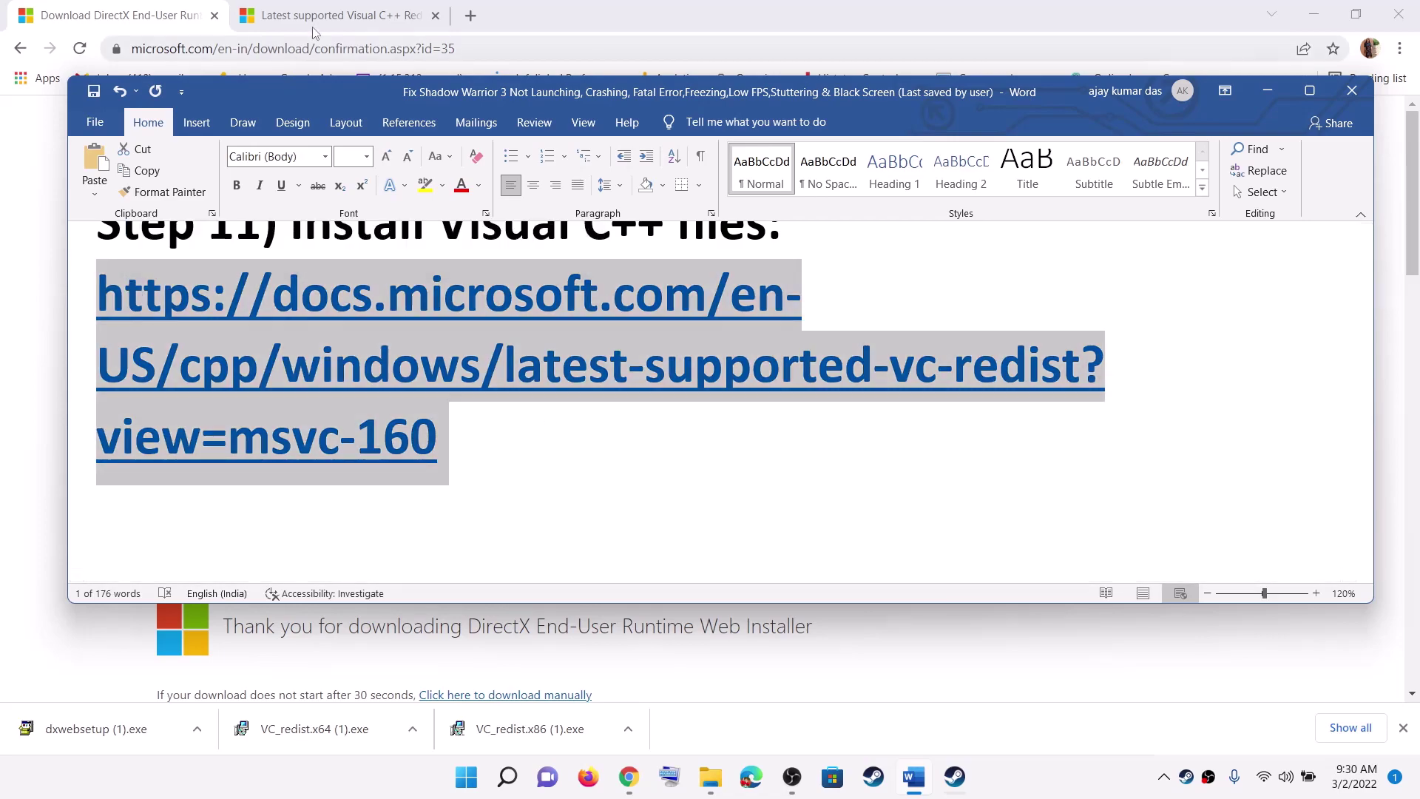
# Switch to the Visual C++ redistributable downloads page and highlight the X86 architecture entry
pyautogui.click(348, 39)
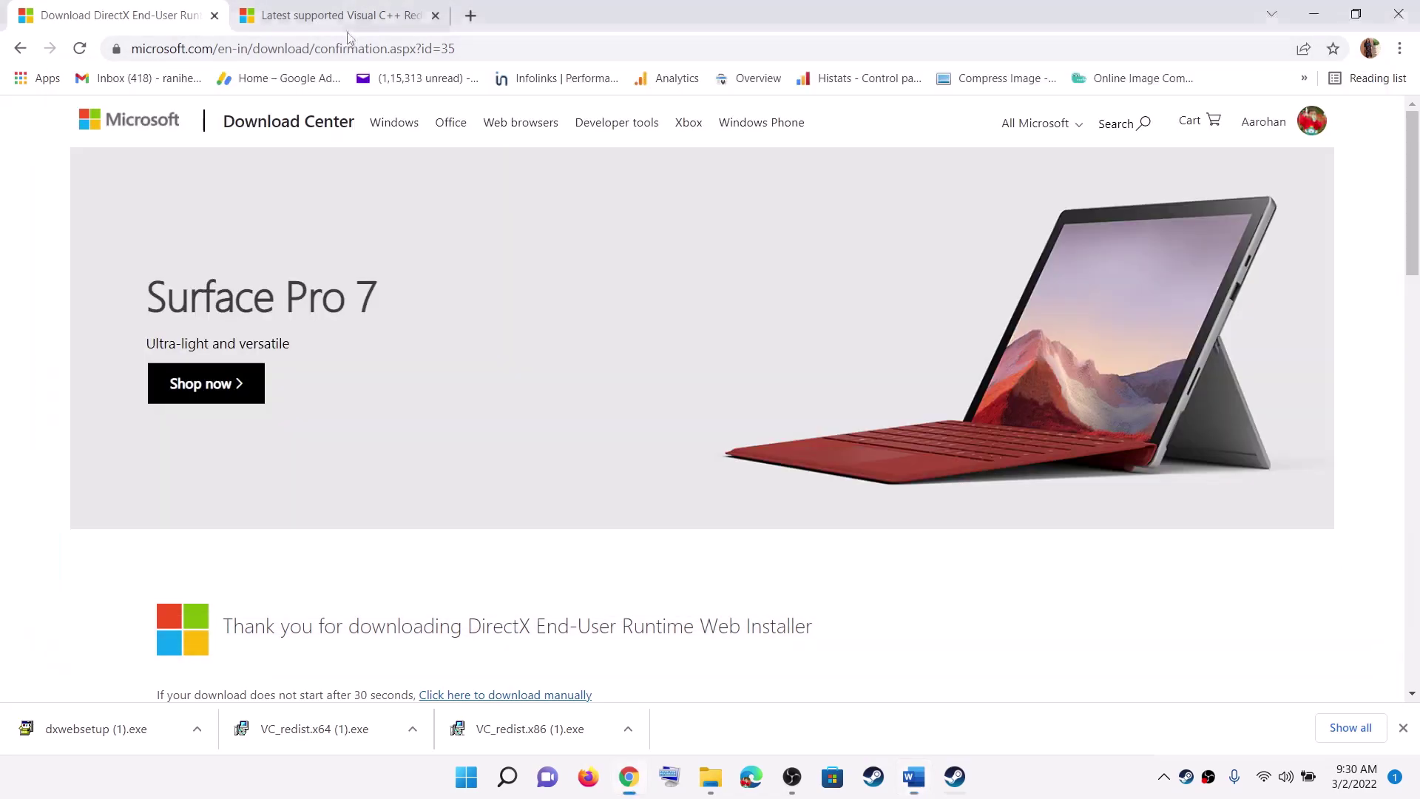
pyautogui.click(348, 28)
pyautogui.scroll(-3, 642, 348)
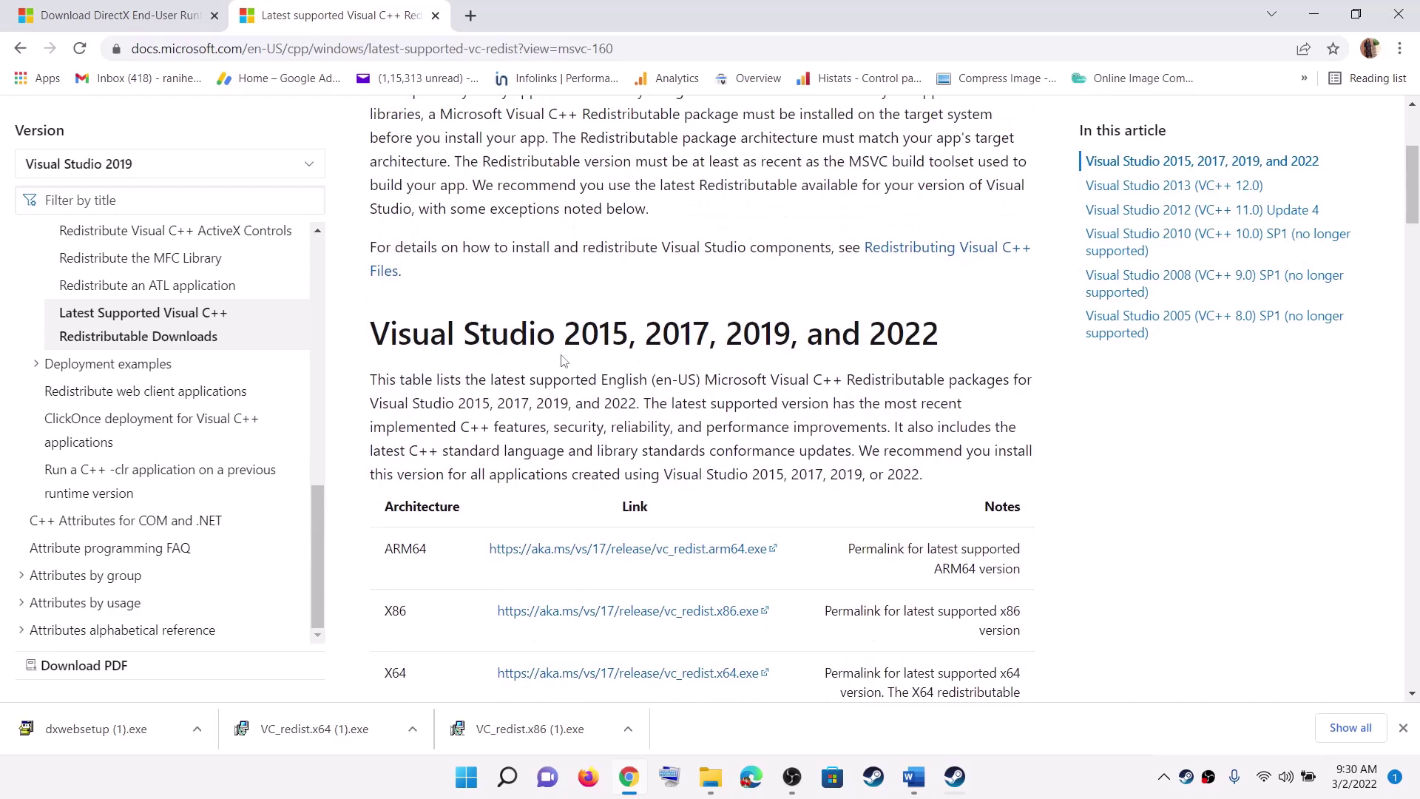
pyautogui.moveTo(380, 336); pyautogui.dragTo(913, 317)
pyautogui.scroll(-3, 435, 409)
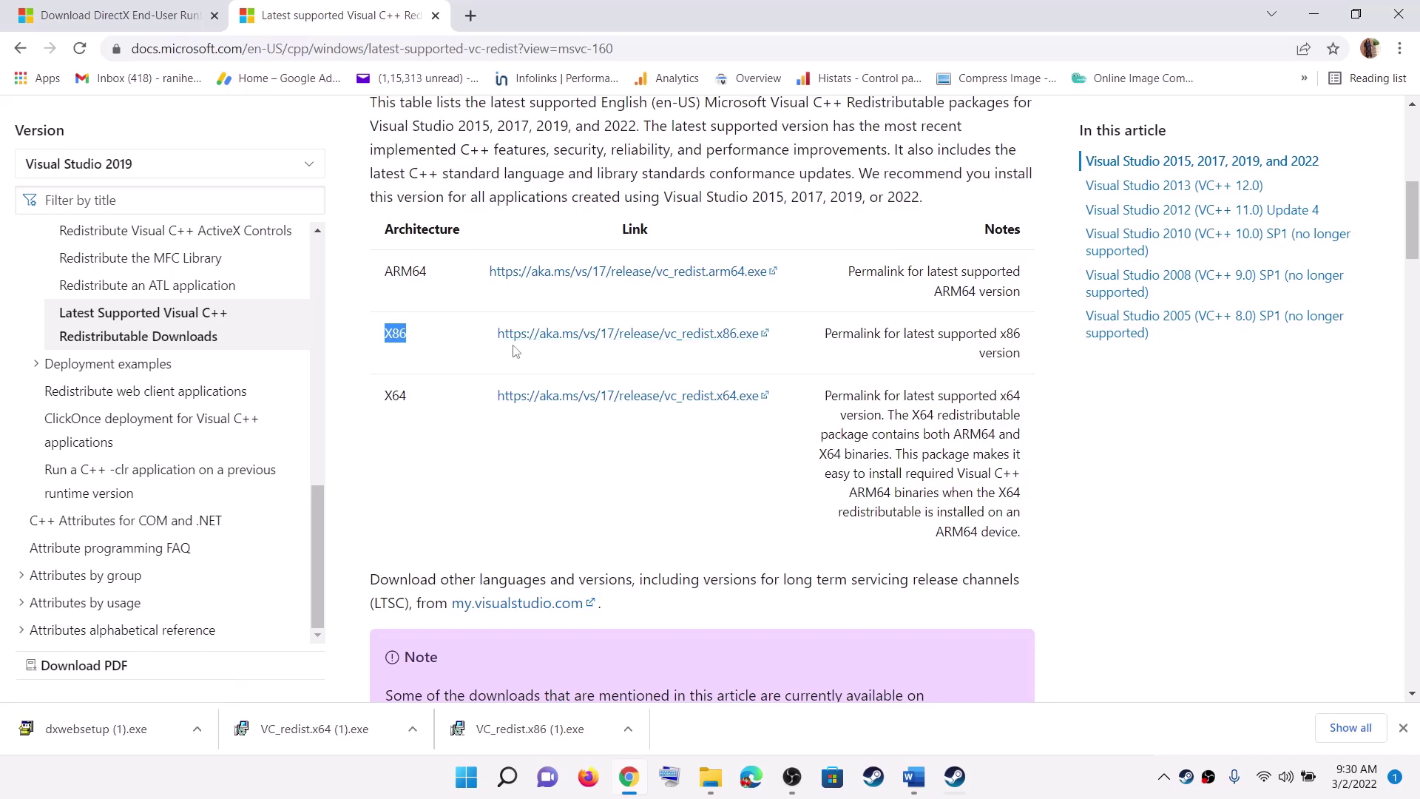
pyautogui.moveTo(379, 399); pyautogui.dragTo(438, 403)
pyautogui.doubleClick(400, 394)
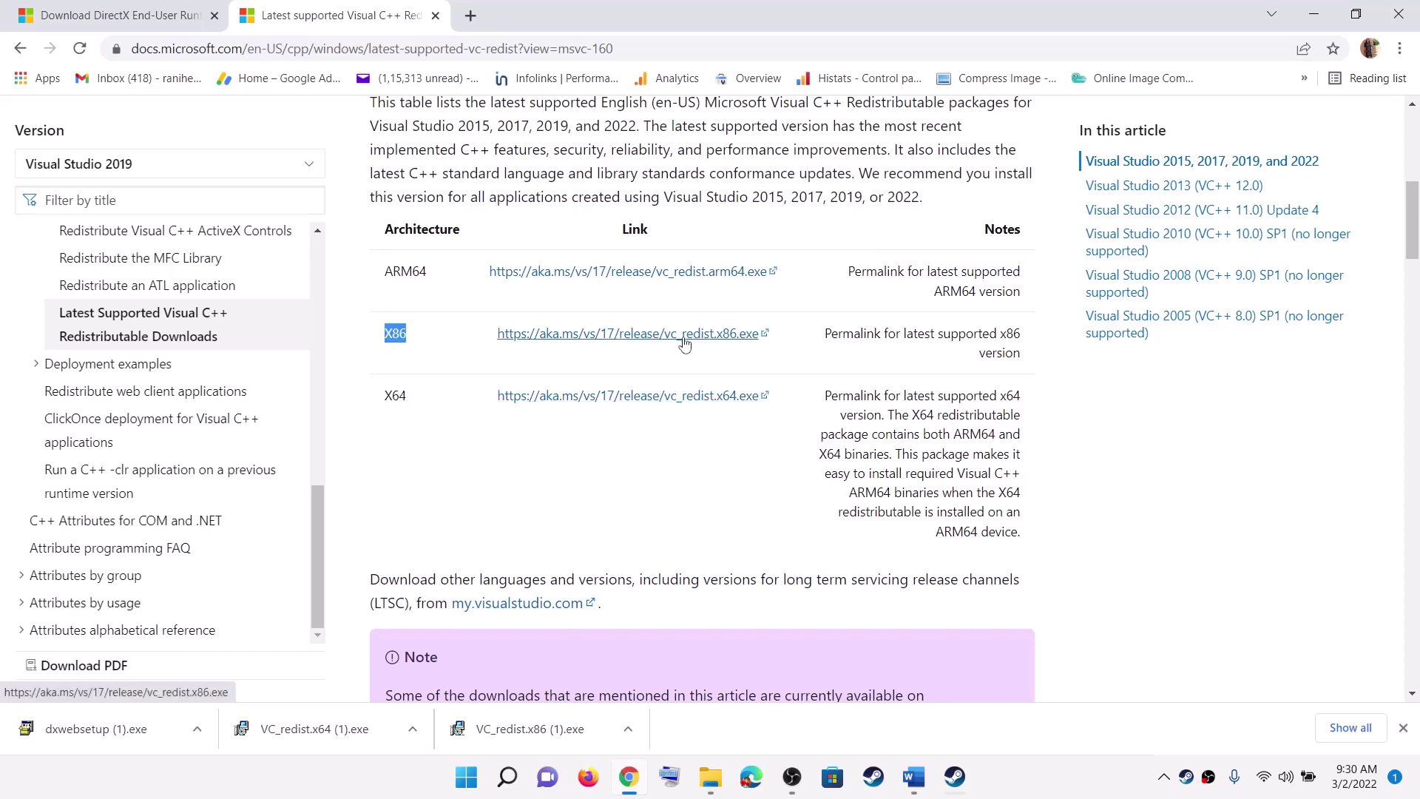
# Repair the x86 and x64 Visual C++ Redistributables, approving both administrator prompts
pyautogui.click(521, 732)
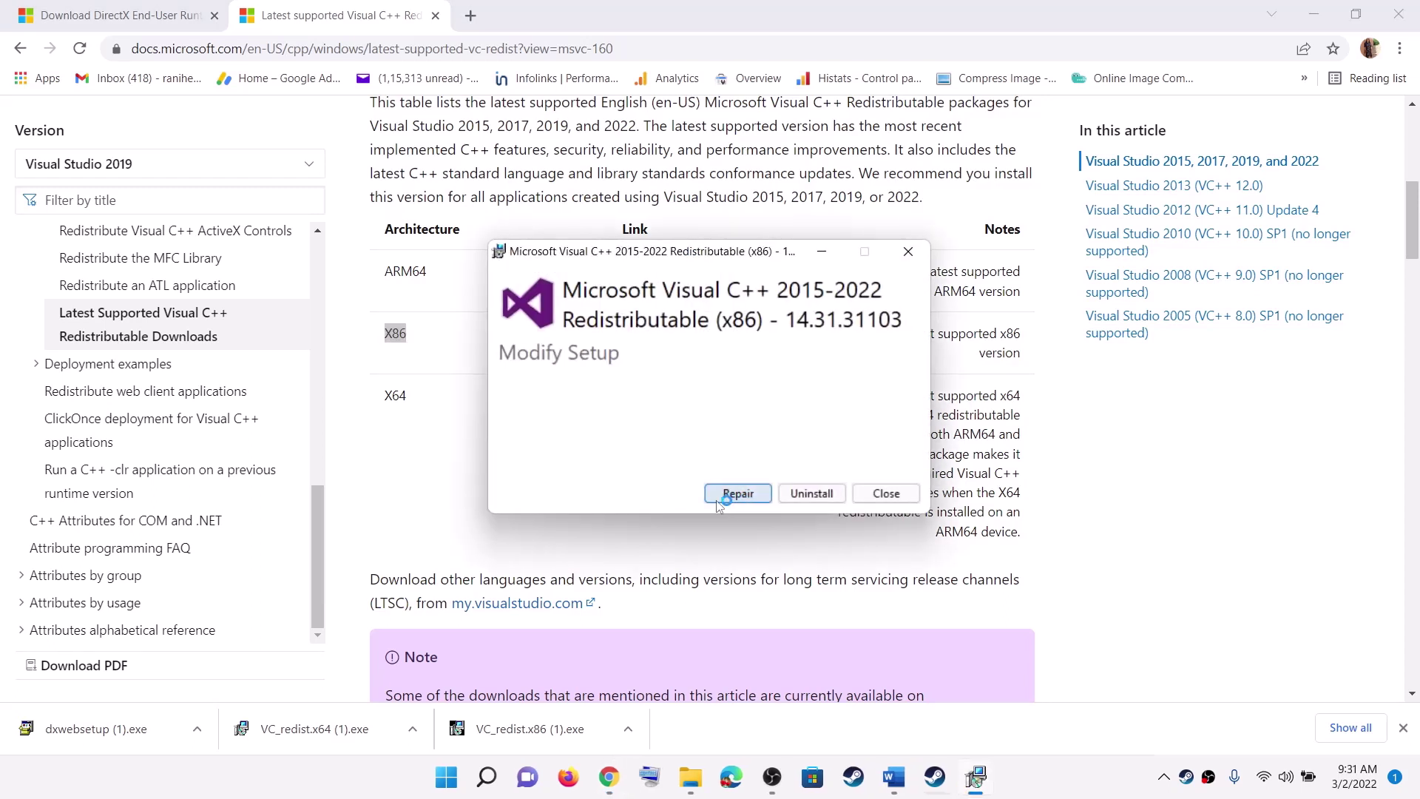
pyautogui.click(737, 493)
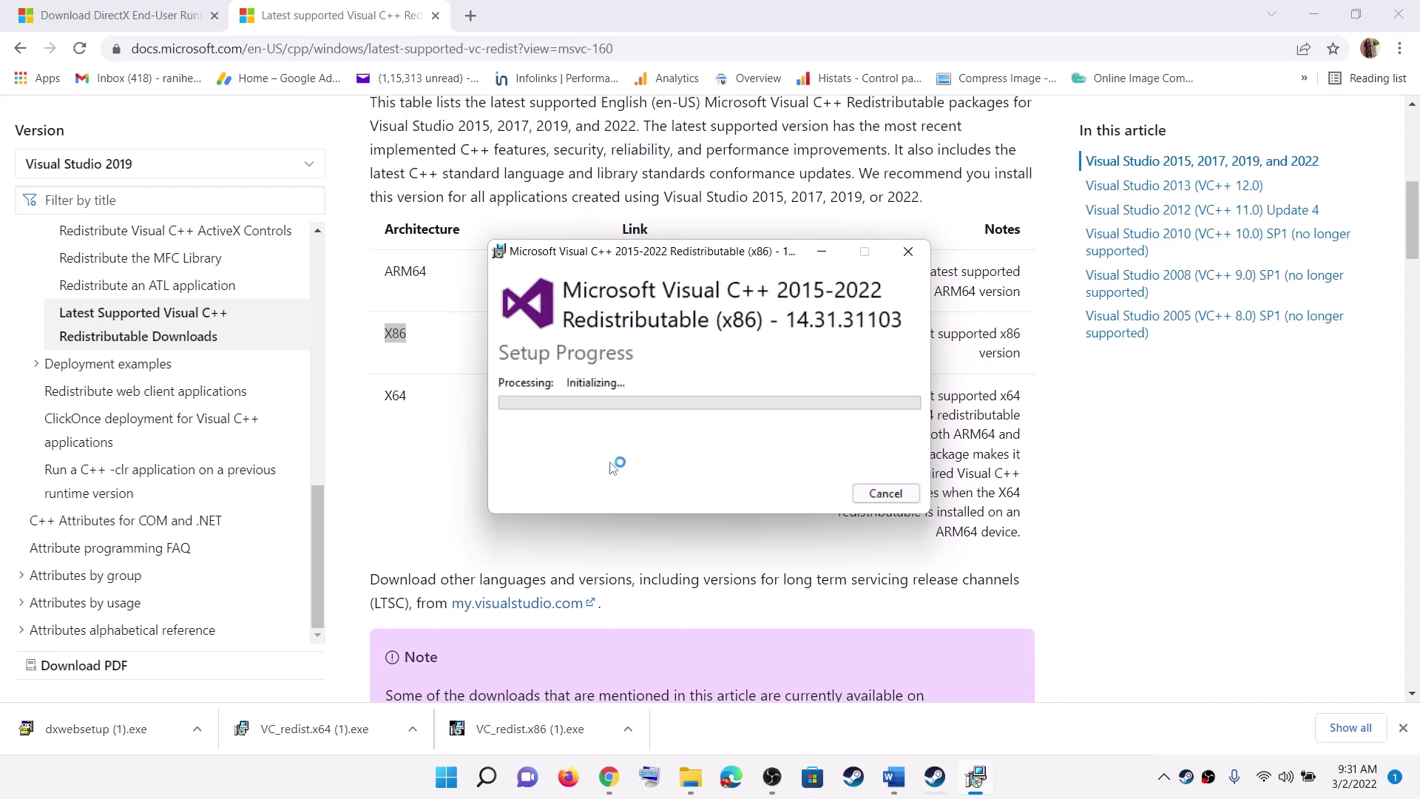
pyautogui.click(613, 516)
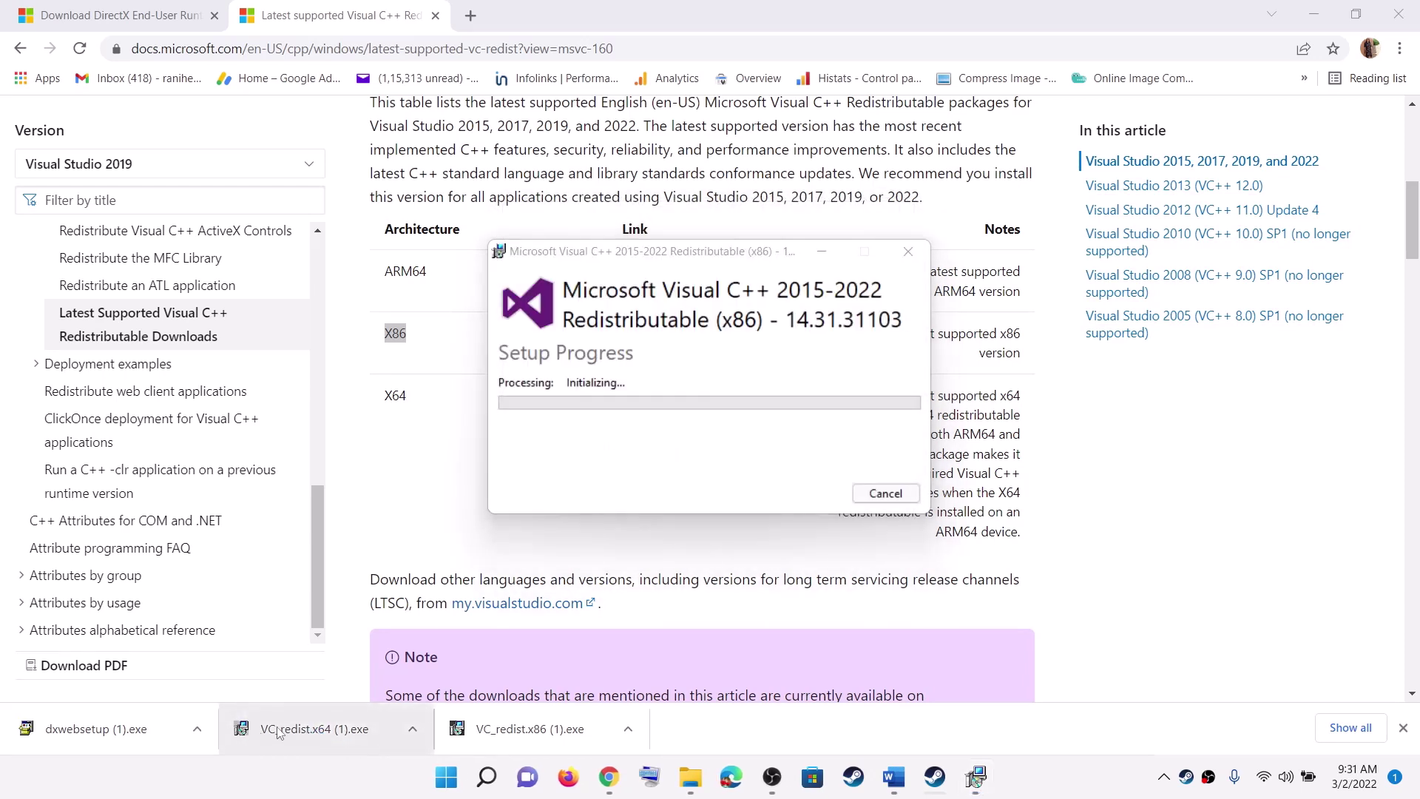
pyautogui.click(329, 737)
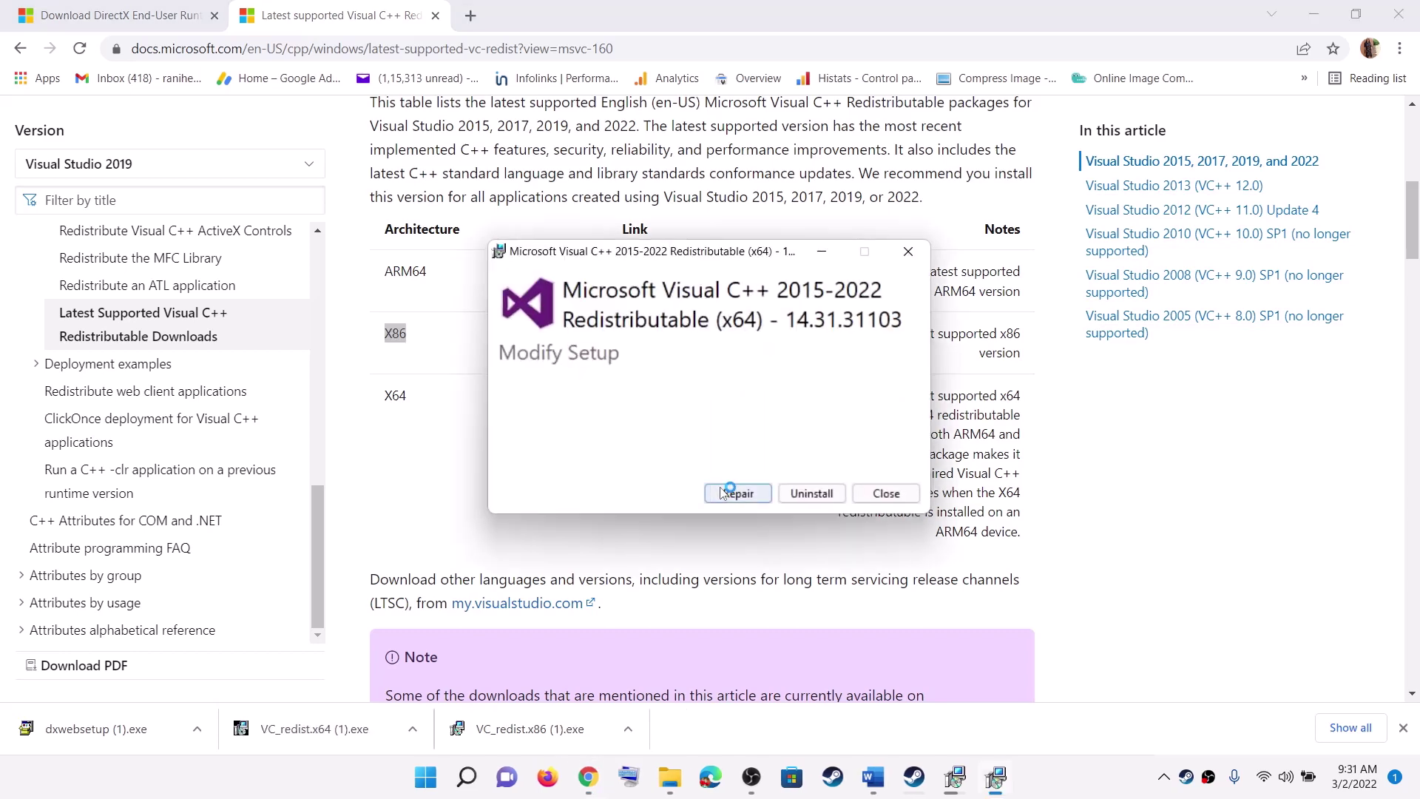
pyautogui.click(738, 493)
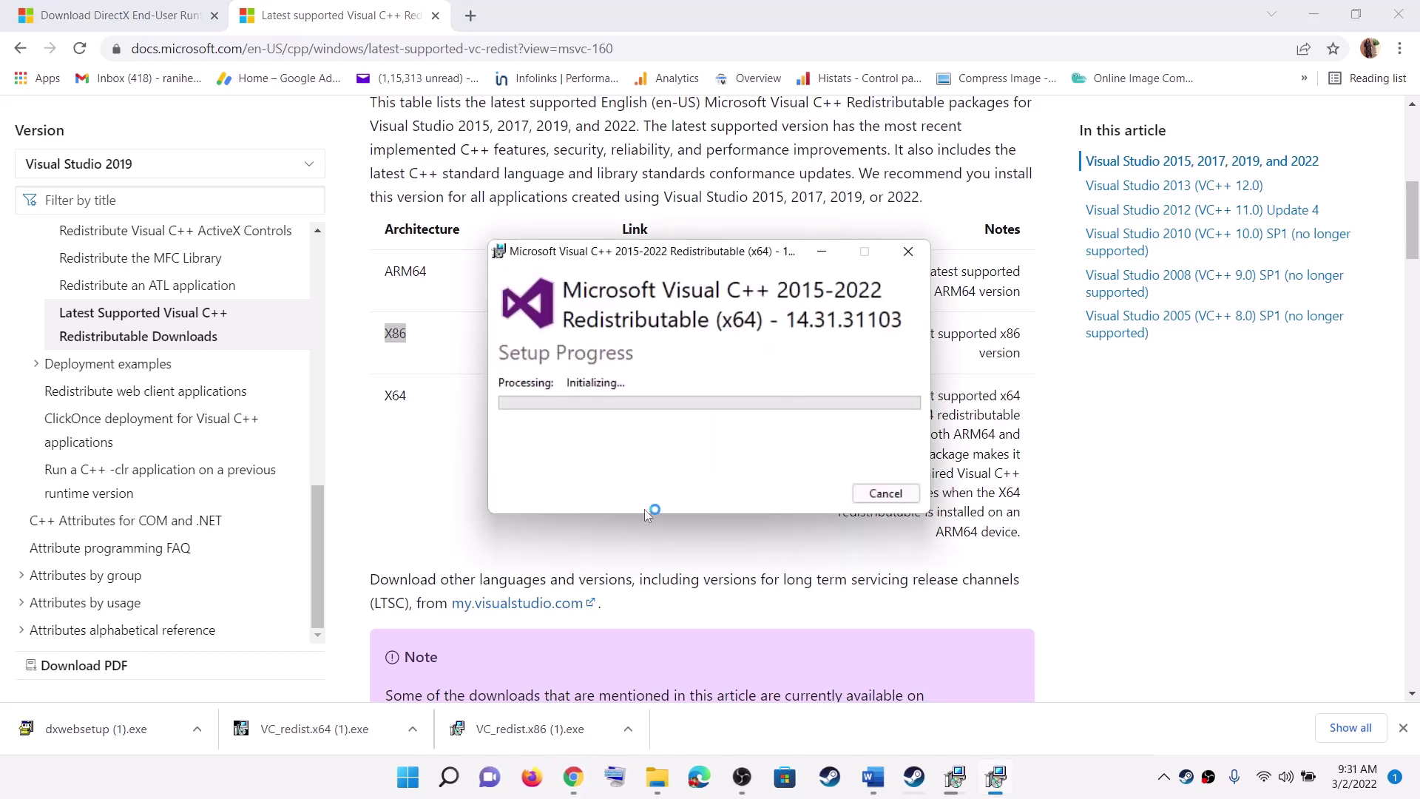
pyautogui.click(634, 518)
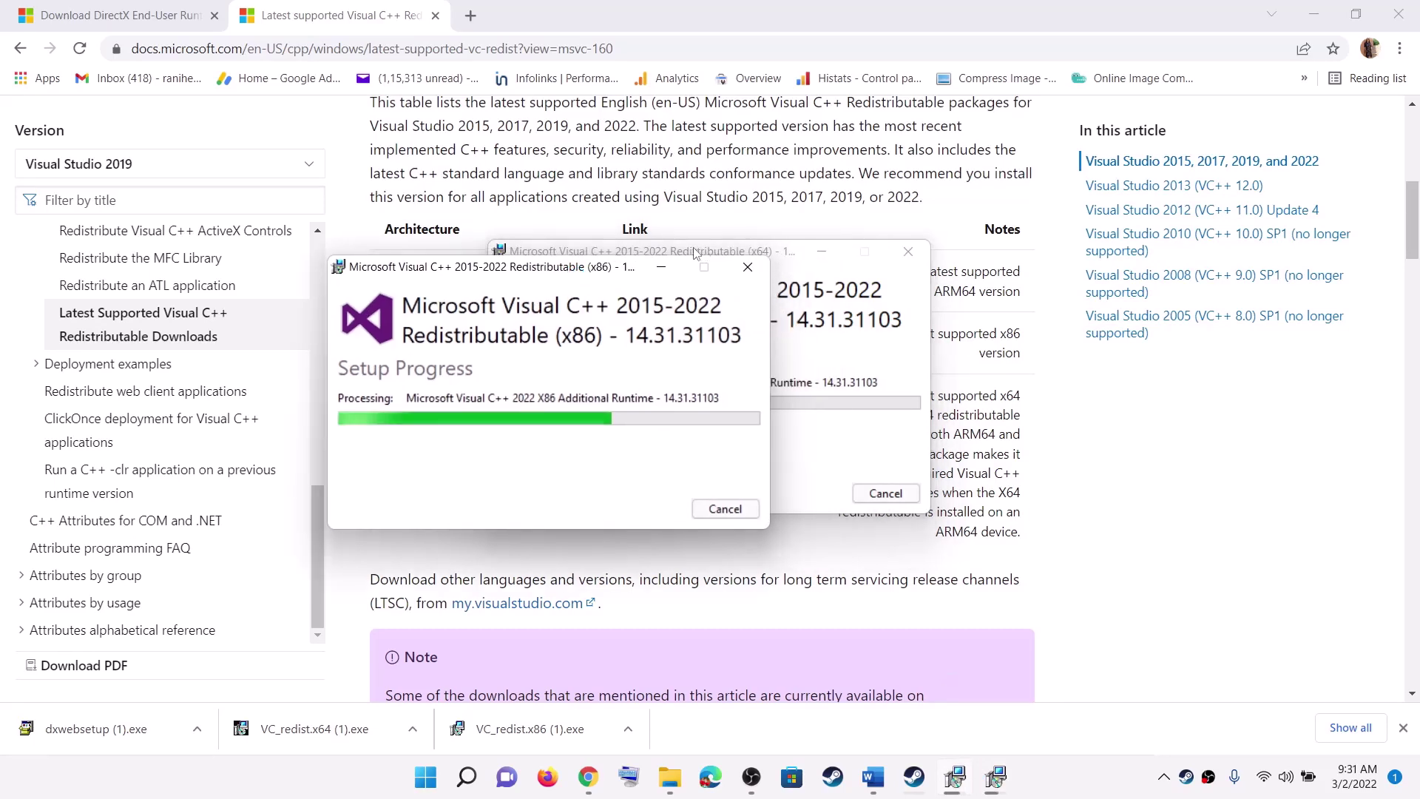
# Close the finished Visual C++ setup windows
pyautogui.moveTo(597, 271); pyautogui.dragTo(566, 270)
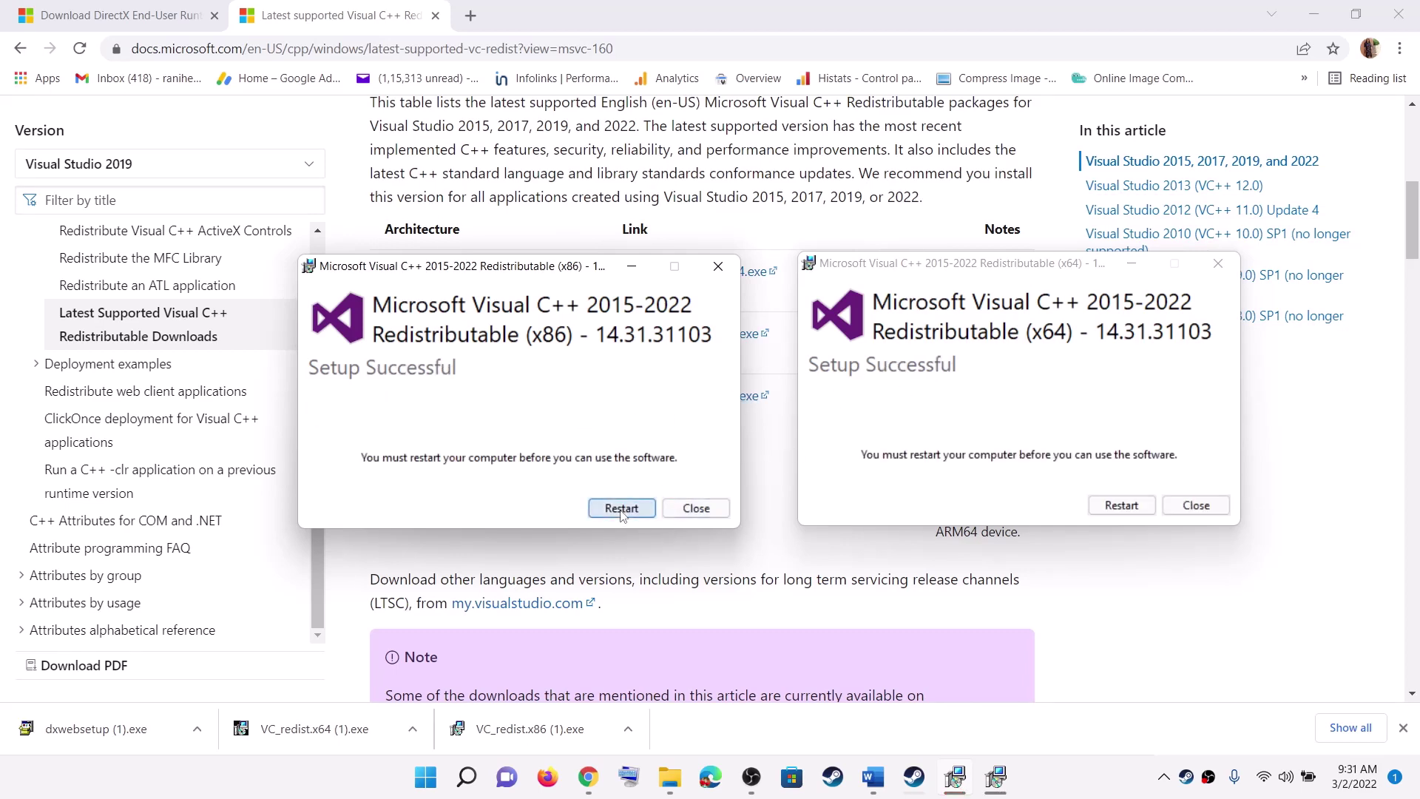
pyautogui.click(1191, 608)
pyautogui.click(1191, 608)
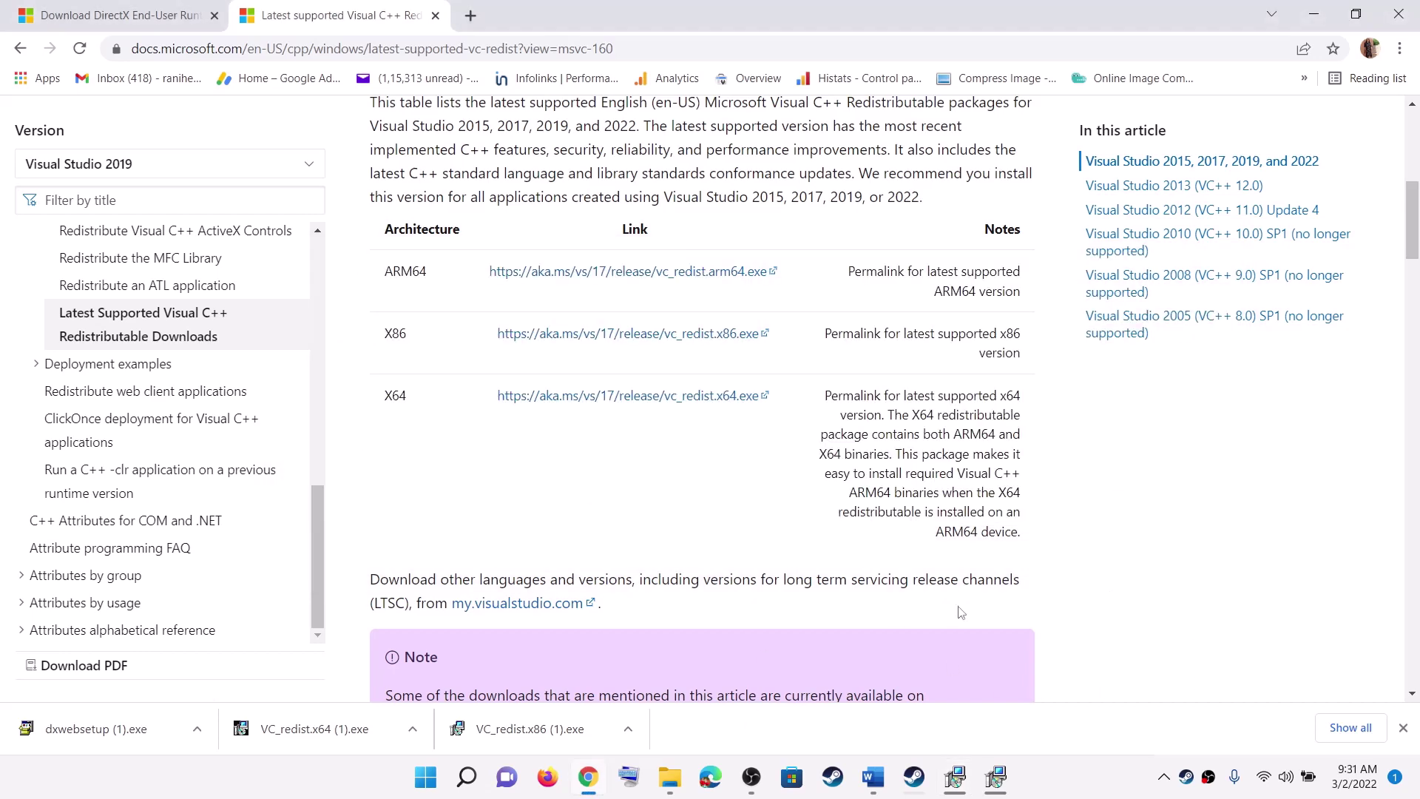
# Highlight the Install Media Feature Pack heading in the Word guide
pyautogui.click(886, 784)
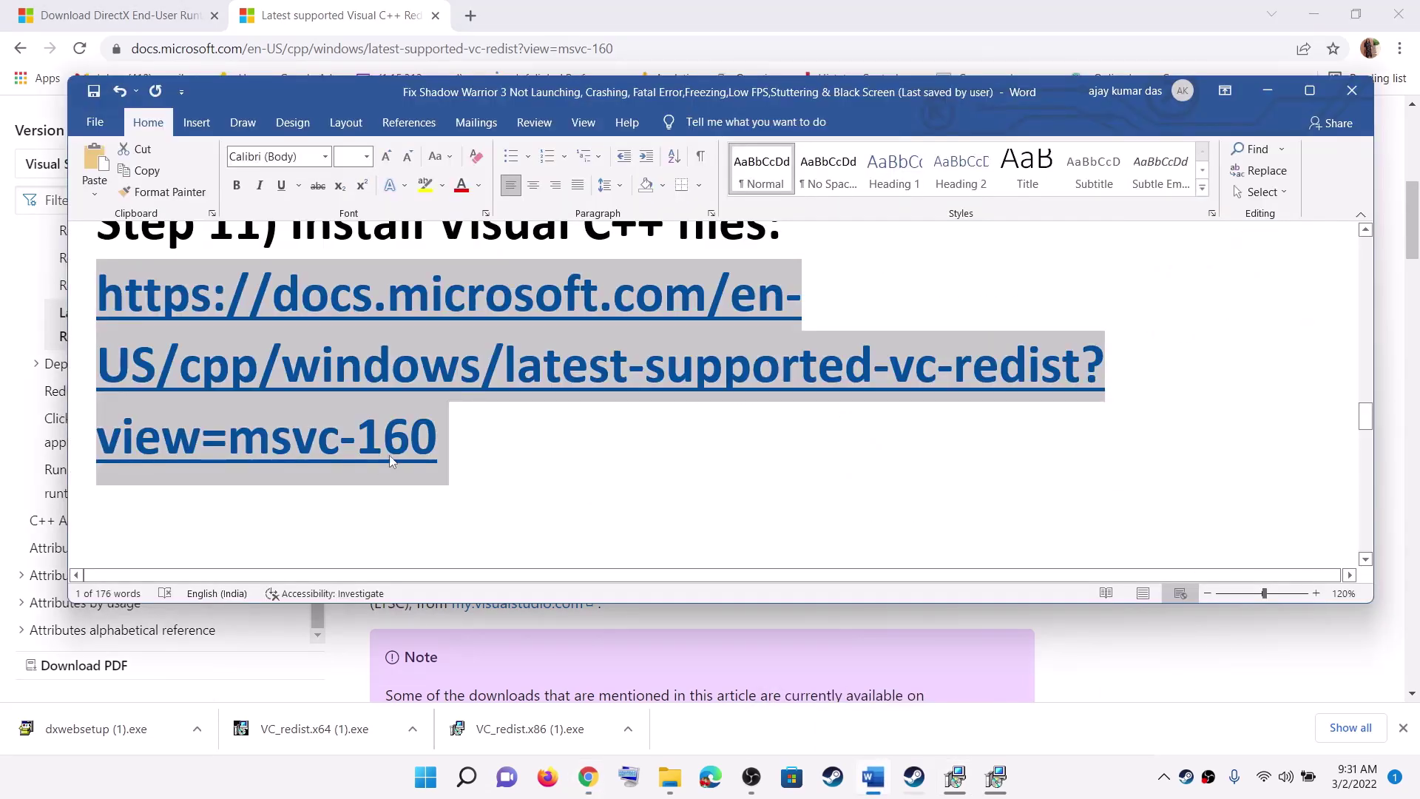
pyautogui.scroll(-5, 374, 466)
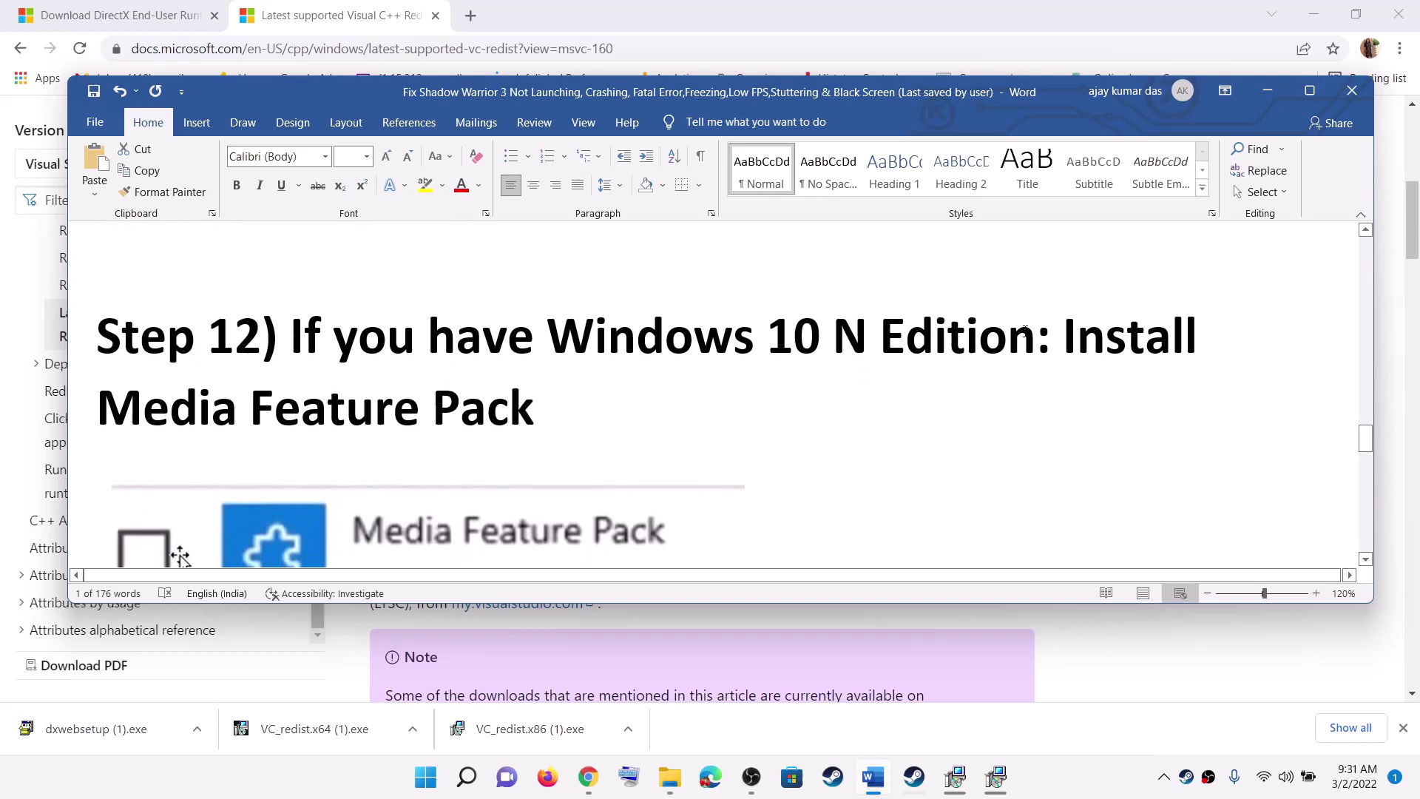
pyautogui.moveTo(1150, 366); pyautogui.dragTo(562, 414)
pyautogui.moveTo(547, 336); pyautogui.dragTo(965, 337)
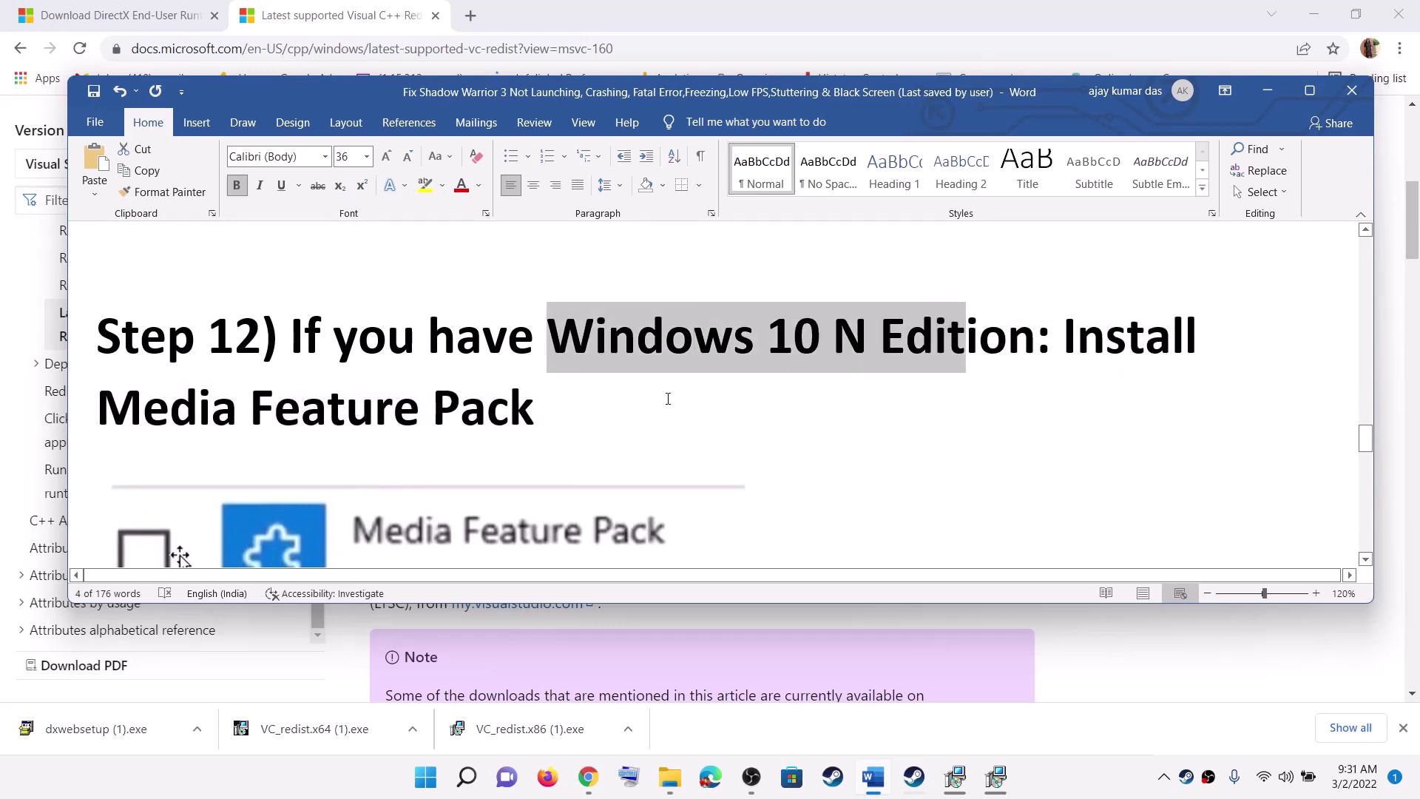
pyautogui.scroll(-3, 581, 418)
pyautogui.scroll(2, 567, 442)
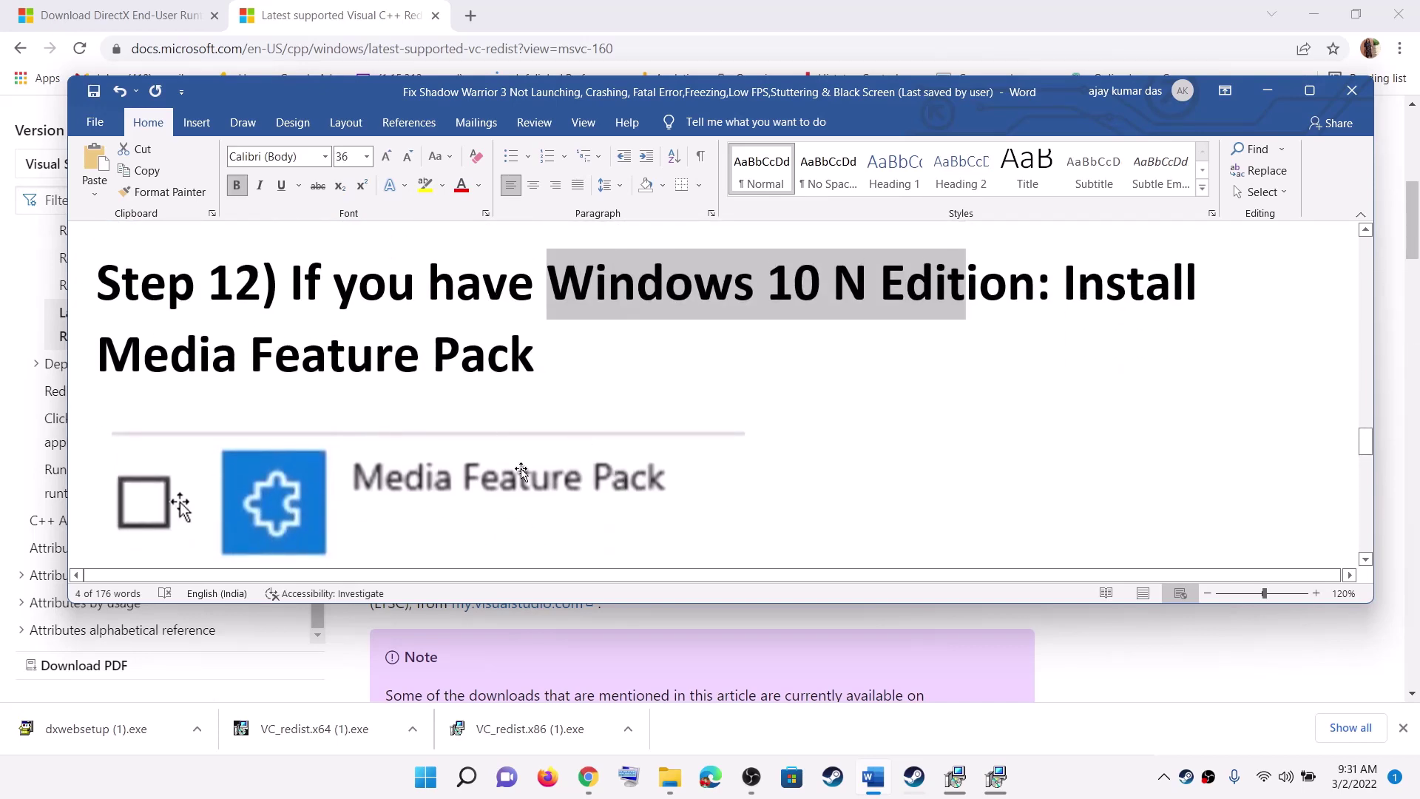
# Search Settings' Apps > Optional features > Add a feature list for 'media feature'
pyautogui.click(426, 776)
pyautogui.click(664, 315)
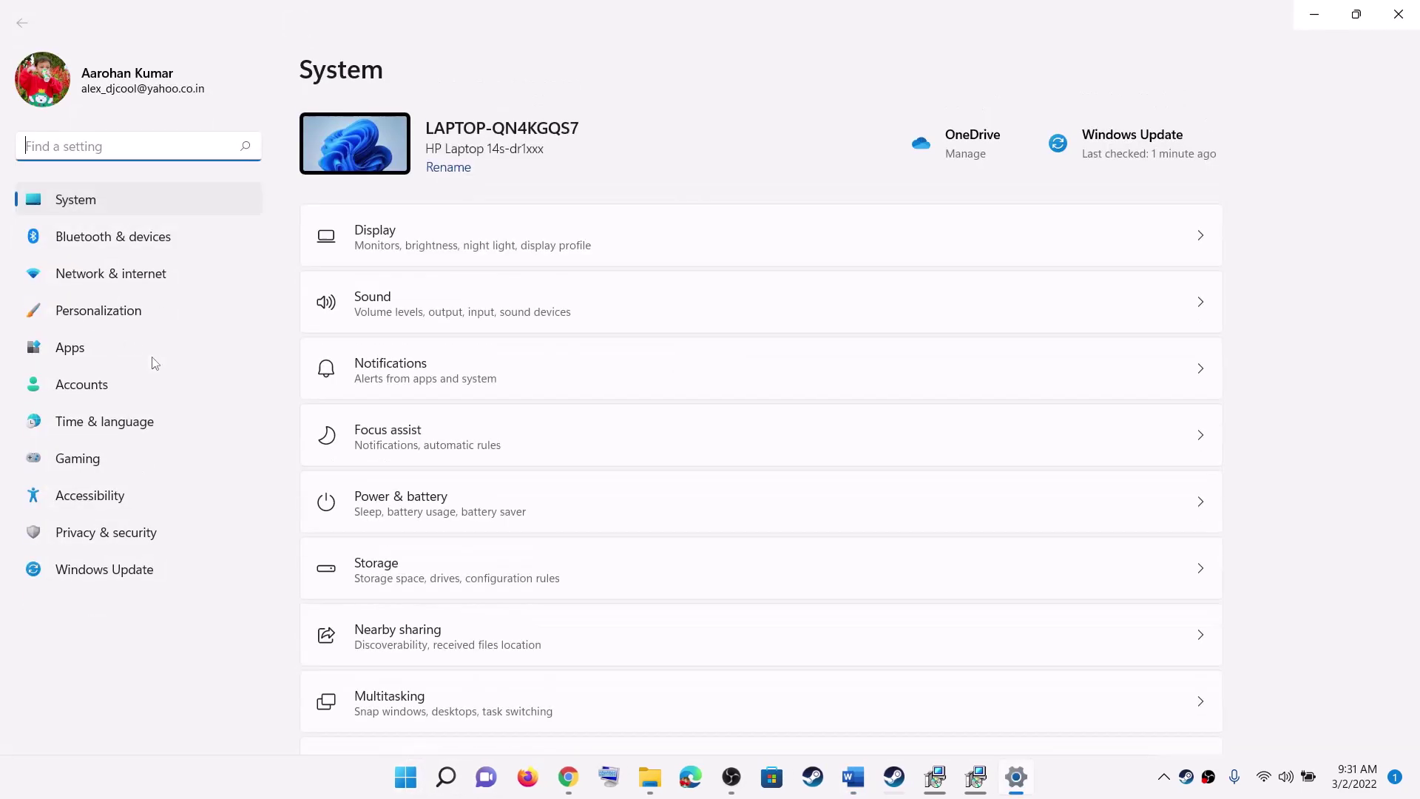
pyautogui.click(127, 347)
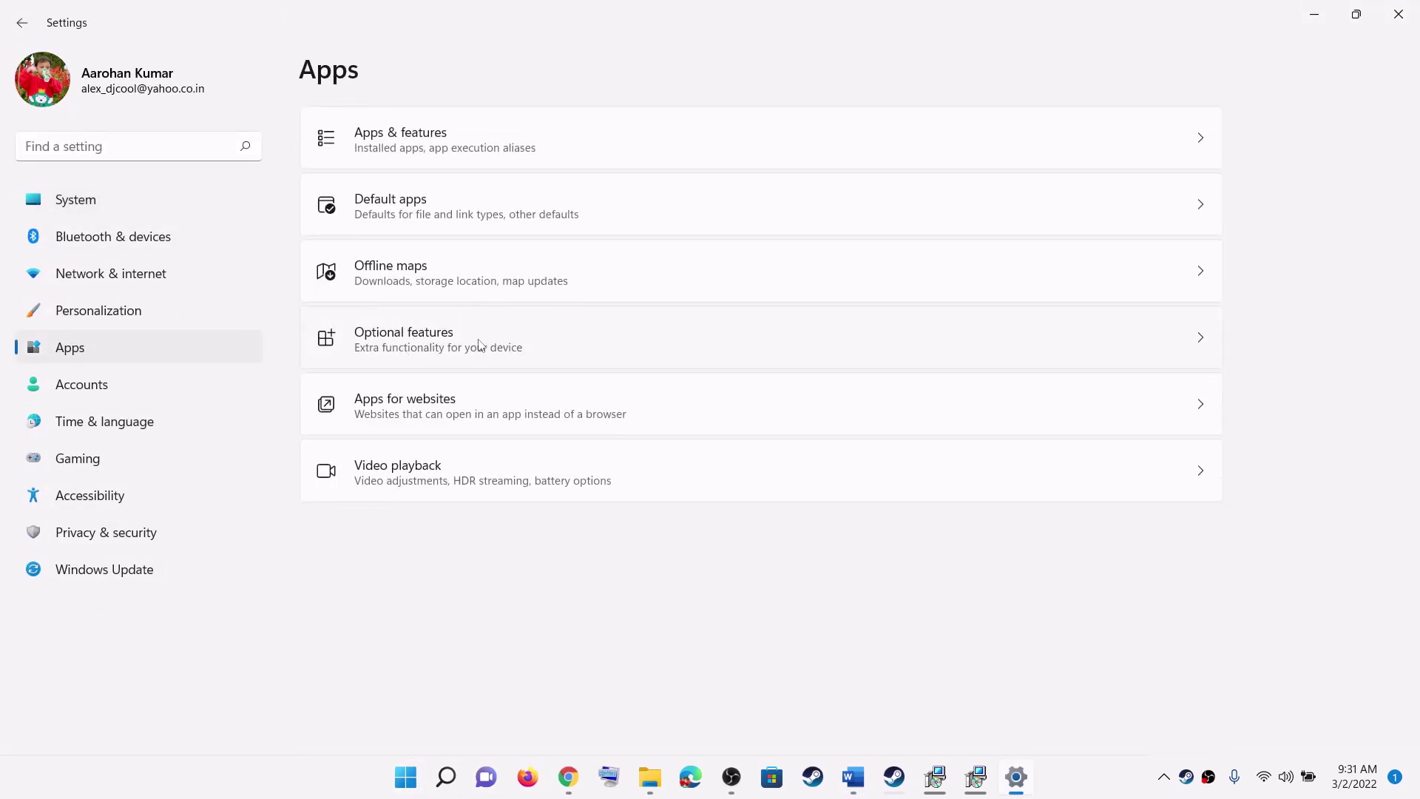
pyautogui.click(430, 345)
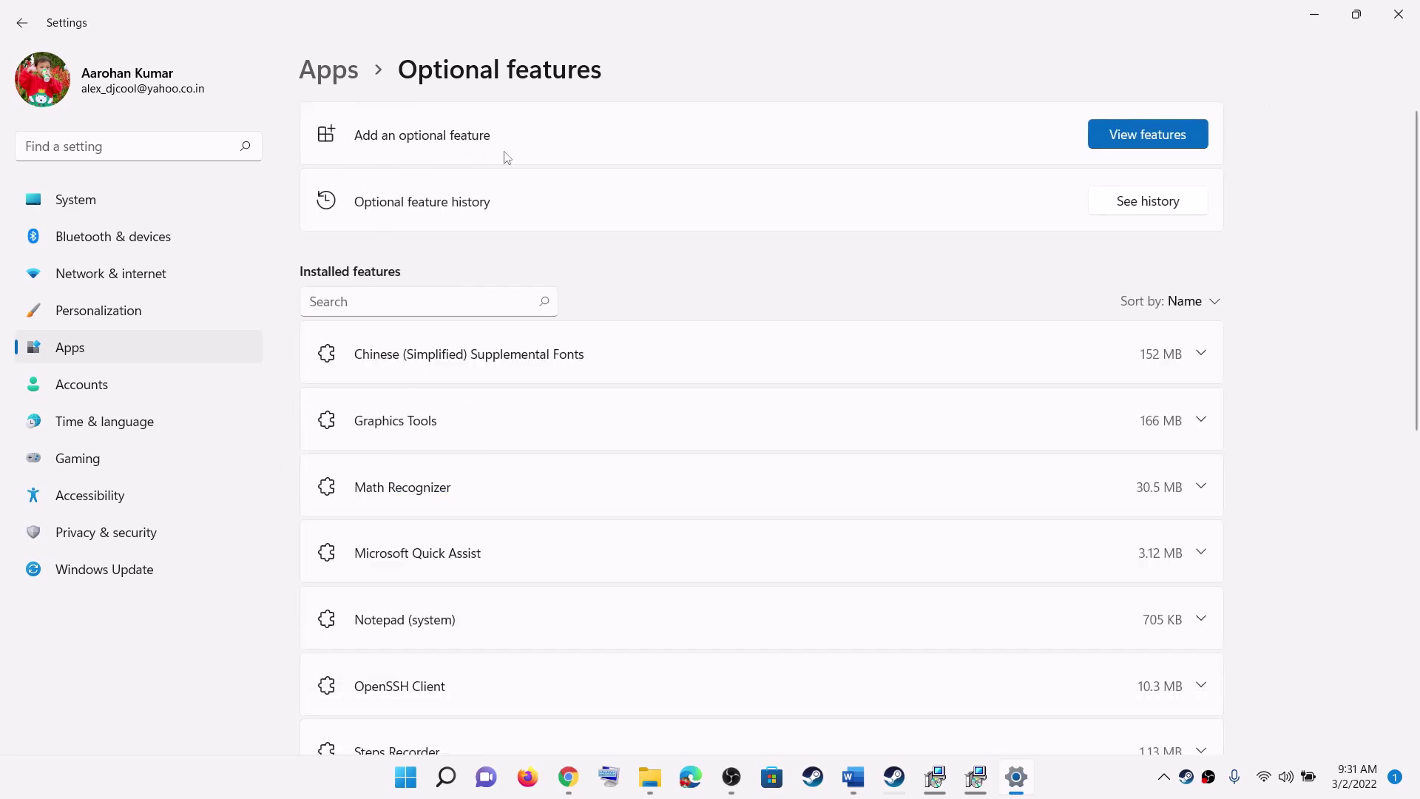
pyautogui.click(1135, 134)
pyautogui.write('media feature')
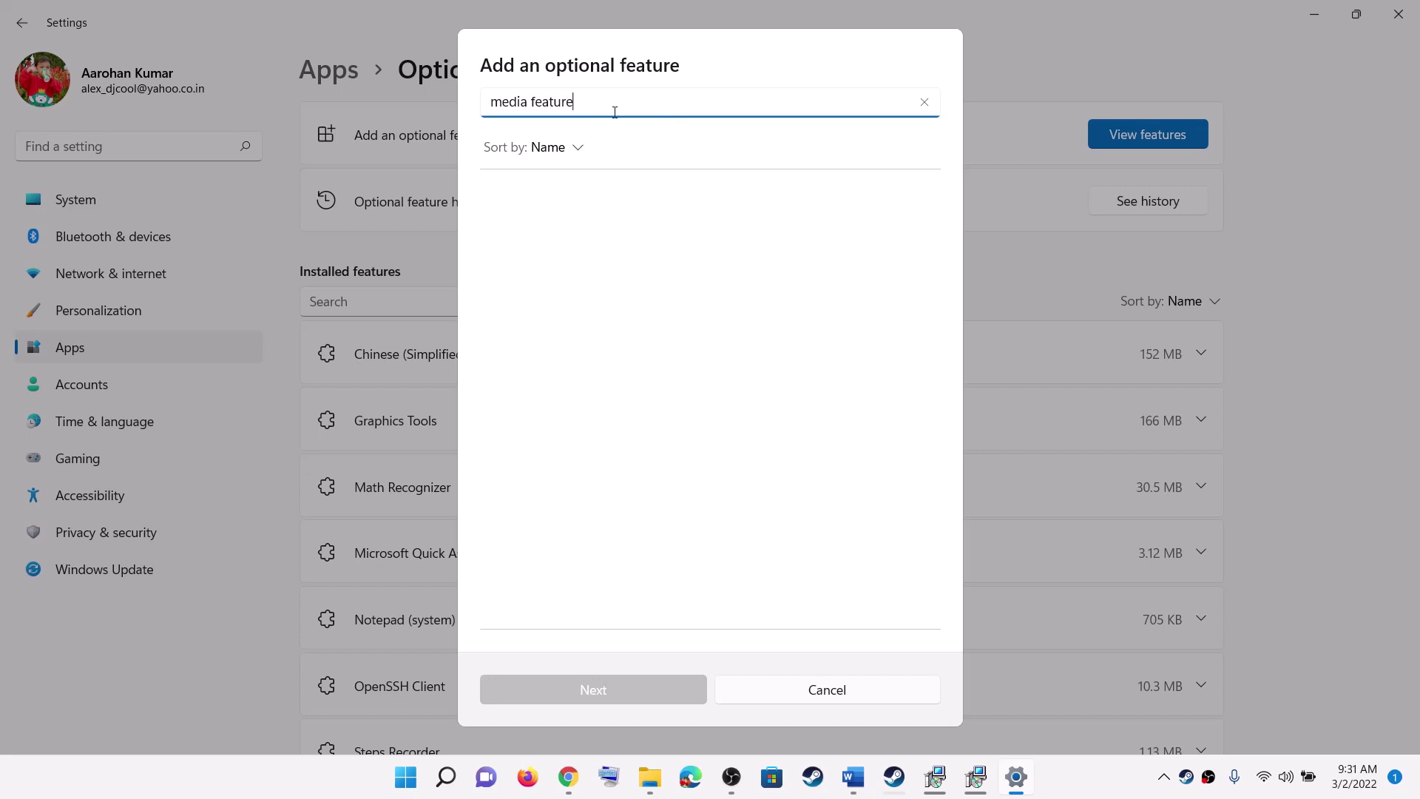
pyautogui.click(852, 776)
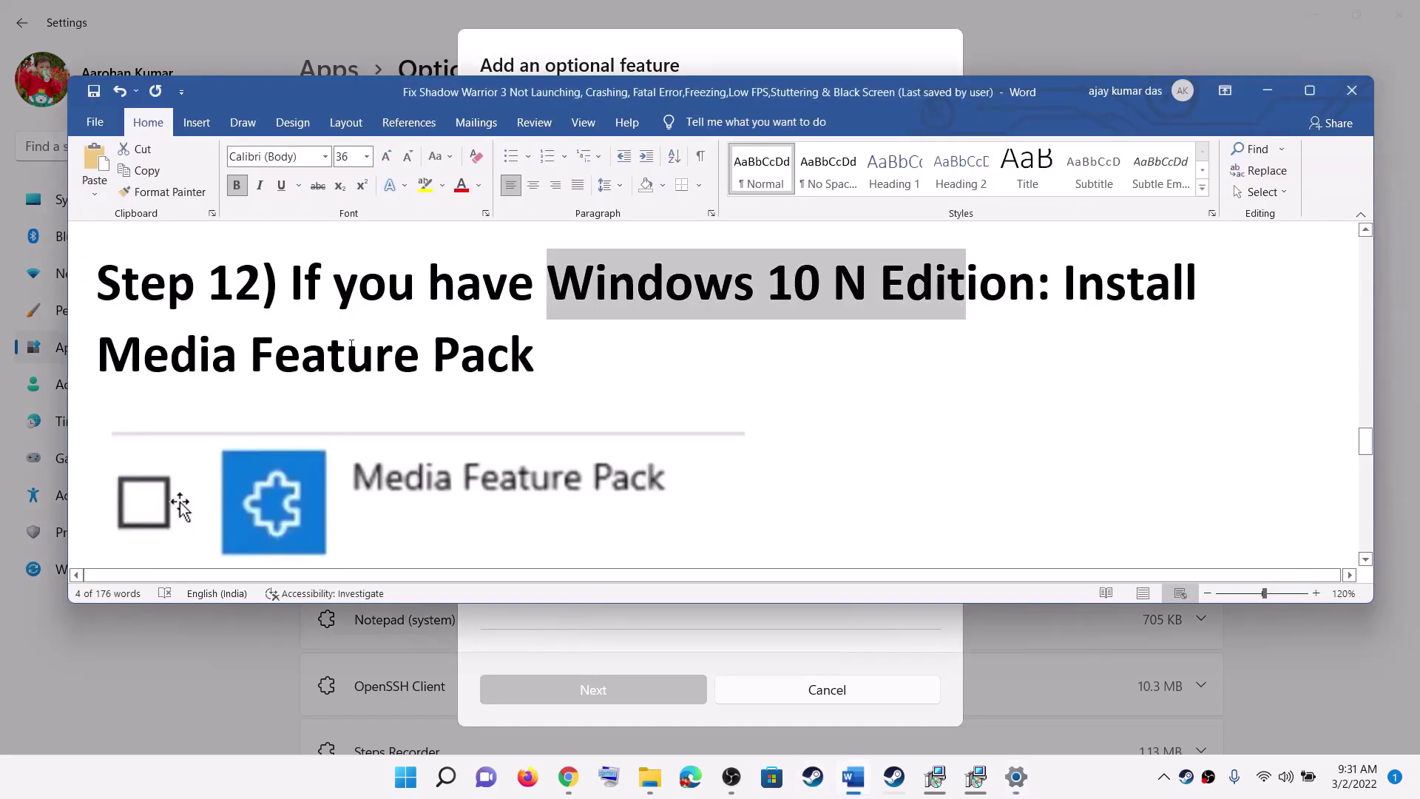
pyautogui.scroll(-3, 177, 348)
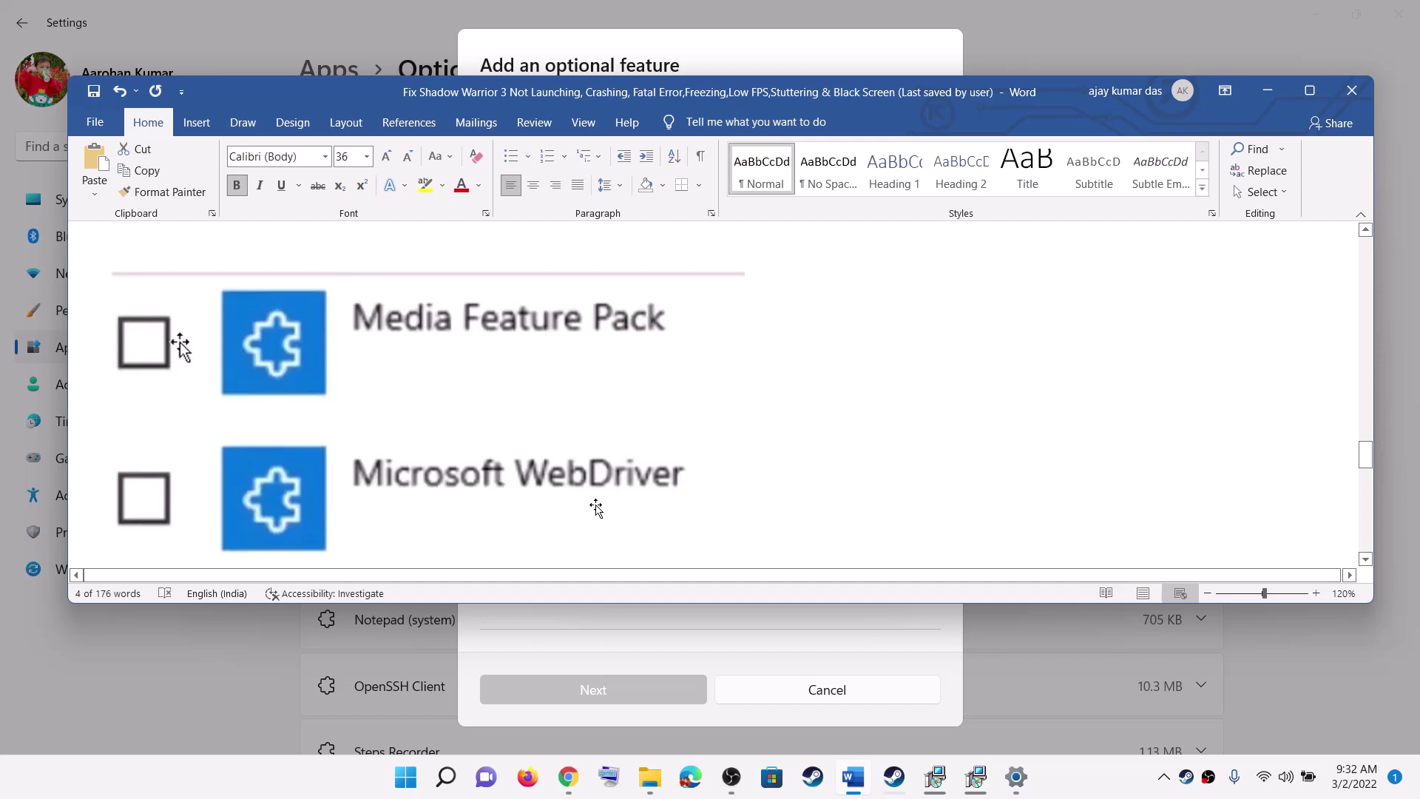
pyautogui.click(668, 634)
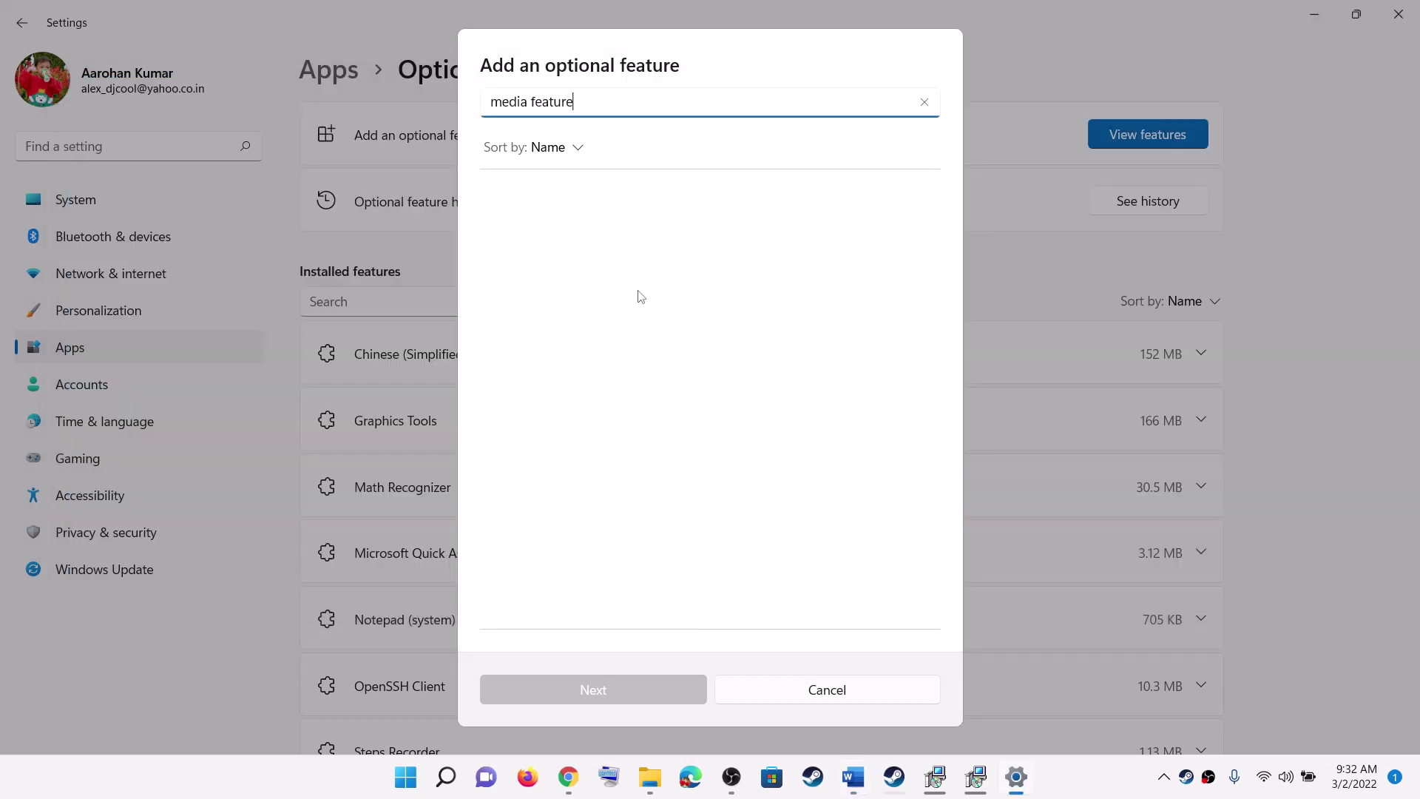
# Highlight Step 12's Windows 10 N Edition condition and scroll further down the guide
pyautogui.click(852, 777)
pyautogui.scroll(4, 476, 435)
pyautogui.click(1007, 390)
pyautogui.moveTo(1007, 390); pyautogui.dragTo(833, 390)
pyautogui.scroll(-3, 528, 442)
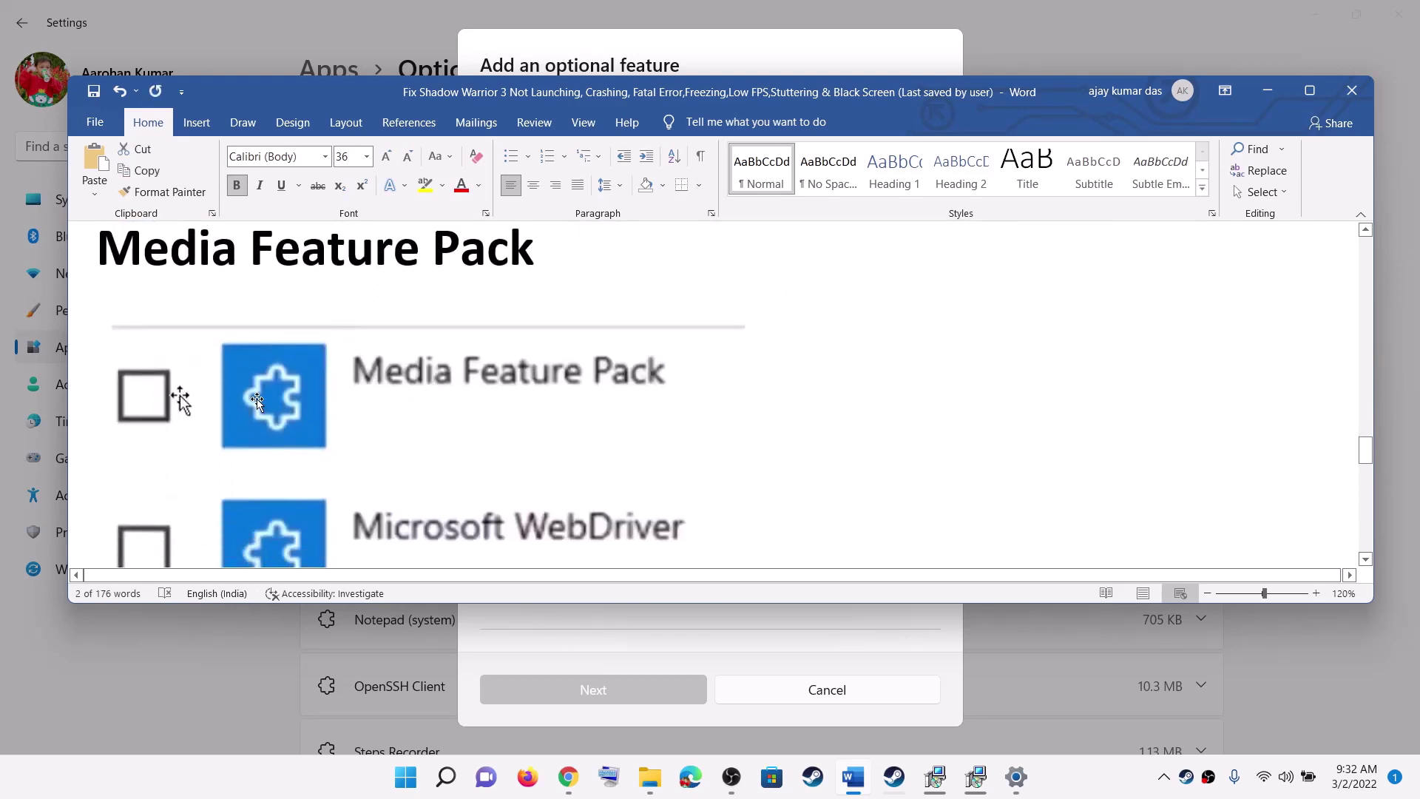
pyautogui.scroll(-3, 406, 443)
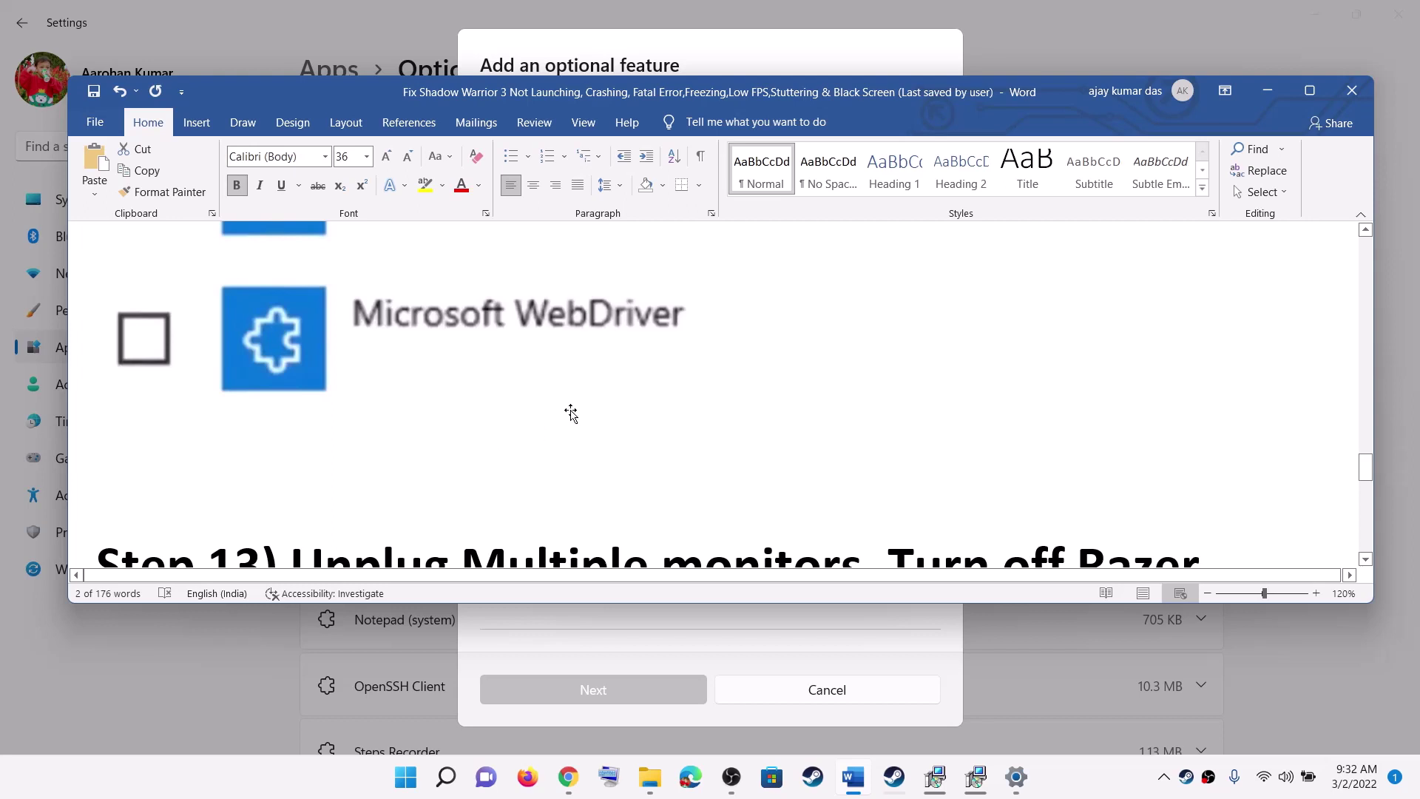
pyautogui.scroll(-5, 570, 413)
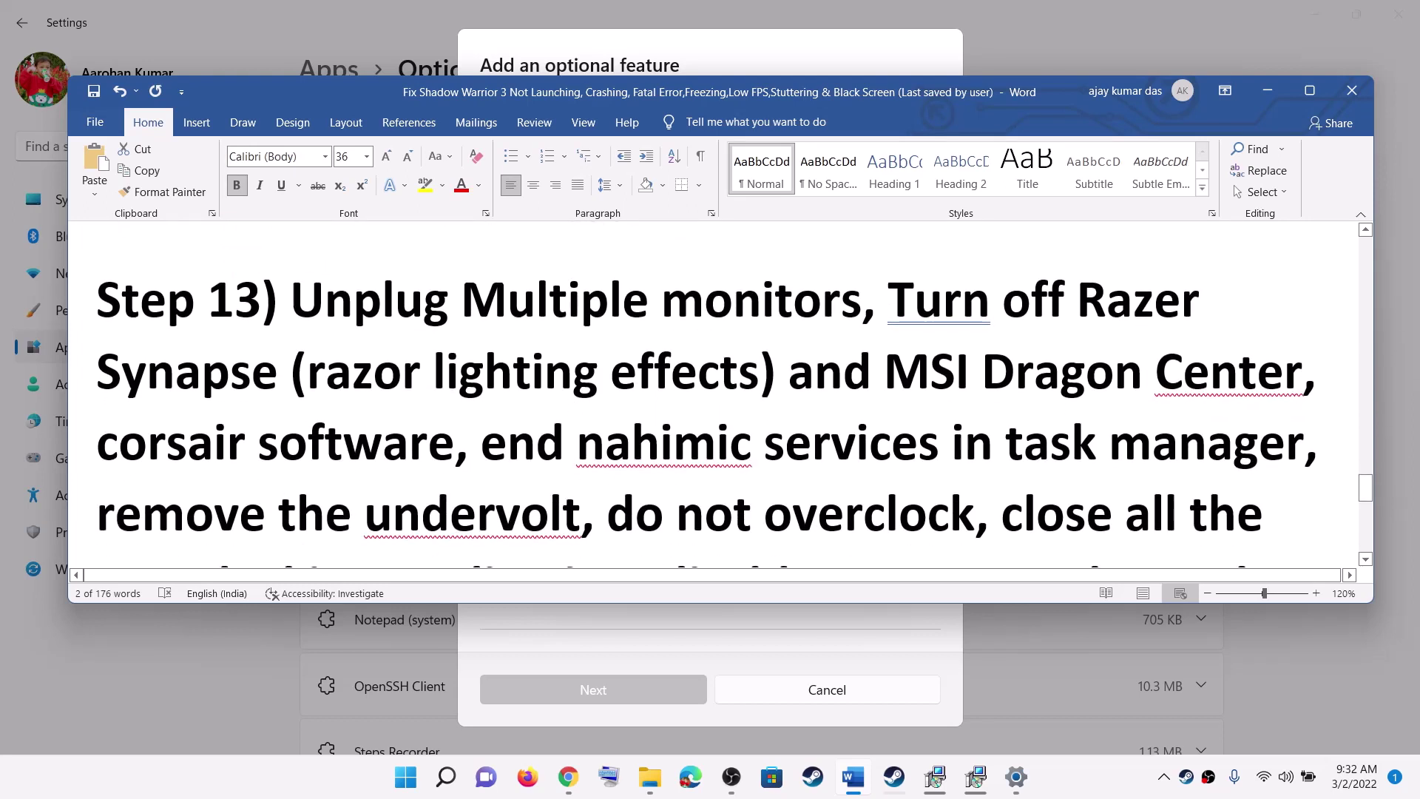
pyautogui.hotkey('ctrl', 'shift', 'Right')
pyautogui.hotkey('ctrl', 'shift', 'Right')
pyautogui.hotkey('ctrl', 'shift', 'Right')
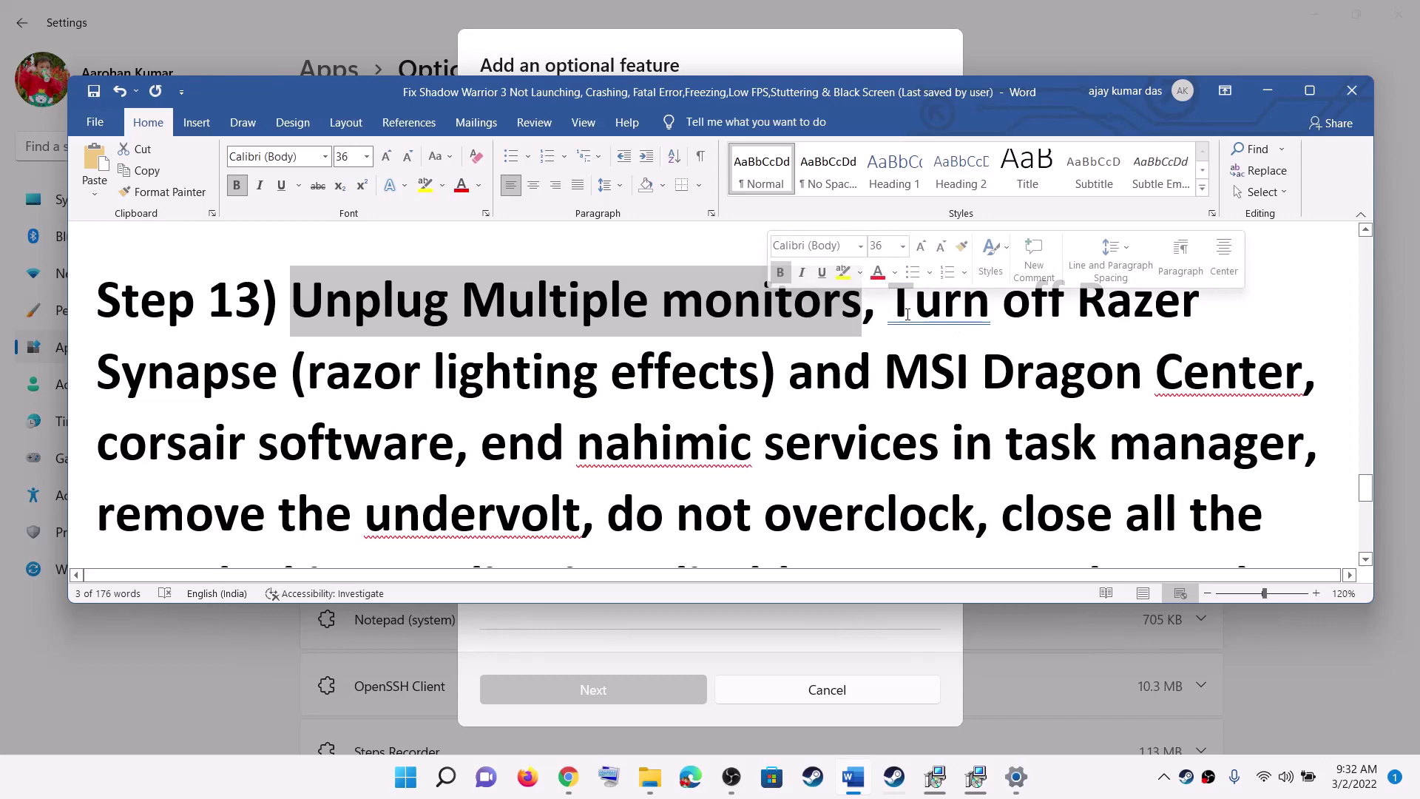
pyautogui.moveTo(889, 301); pyautogui.dragTo(1139, 296)
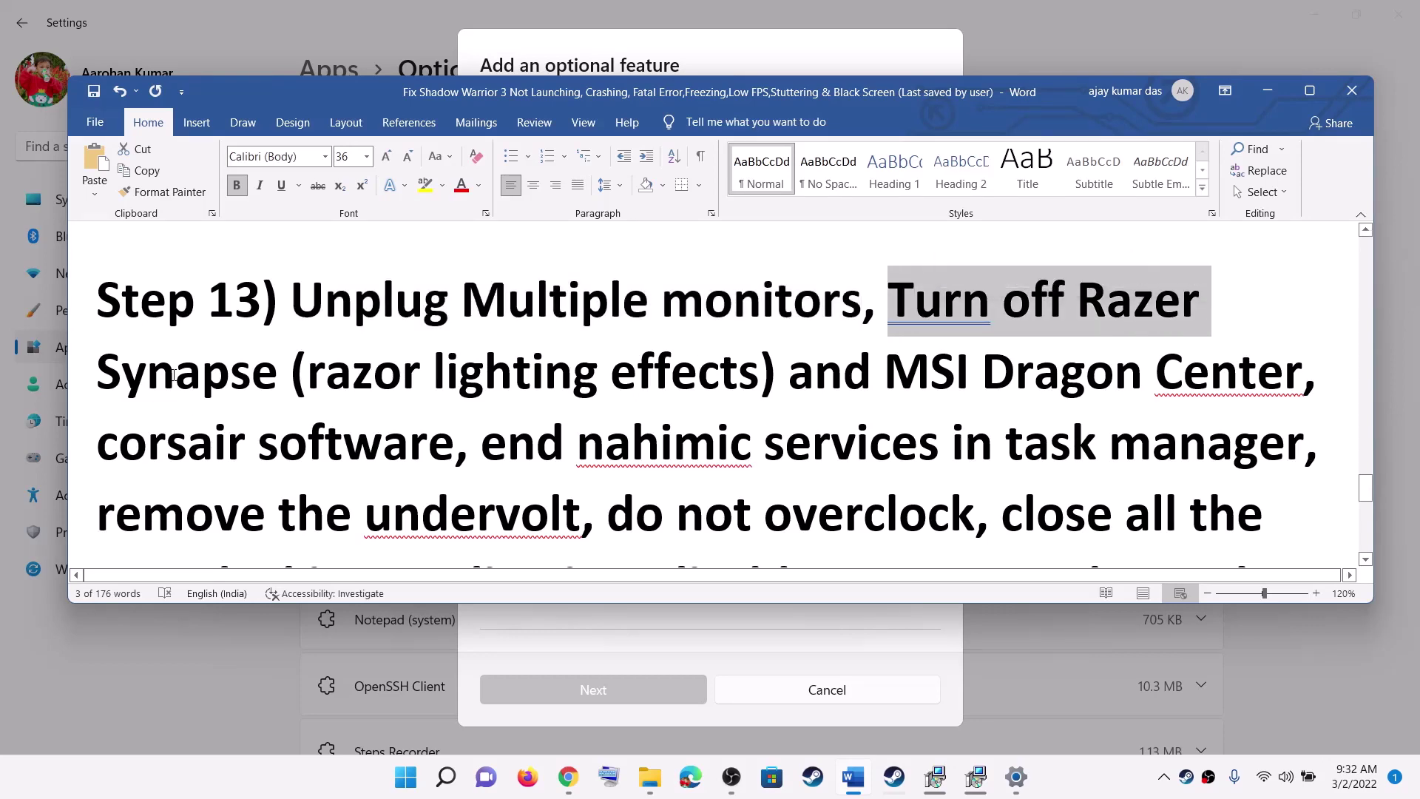
pyautogui.moveTo(173, 375); pyautogui.dragTo(352, 373)
pyautogui.moveTo(887, 374); pyautogui.dragTo(1114, 373)
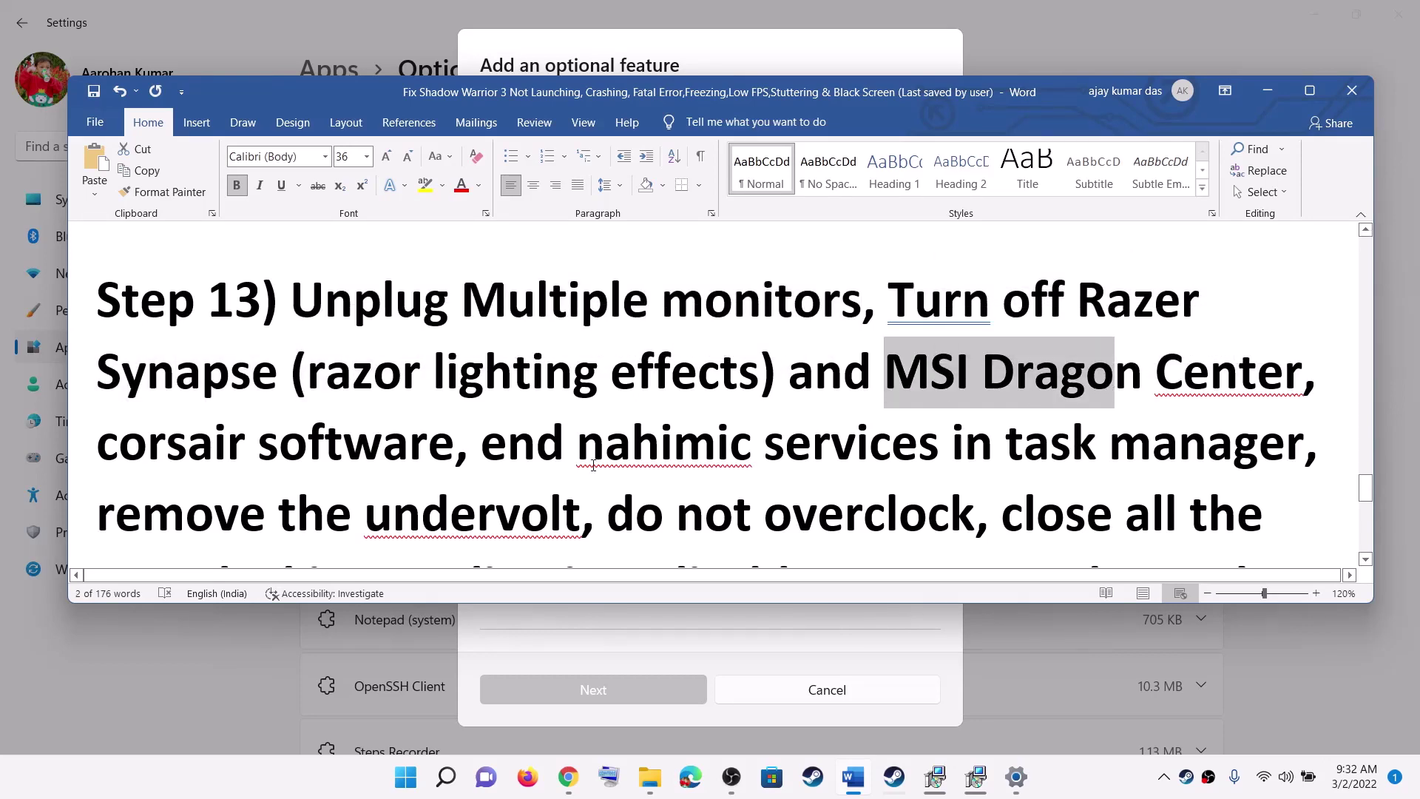
pyautogui.moveTo(96, 442); pyautogui.dragTo(459, 443)
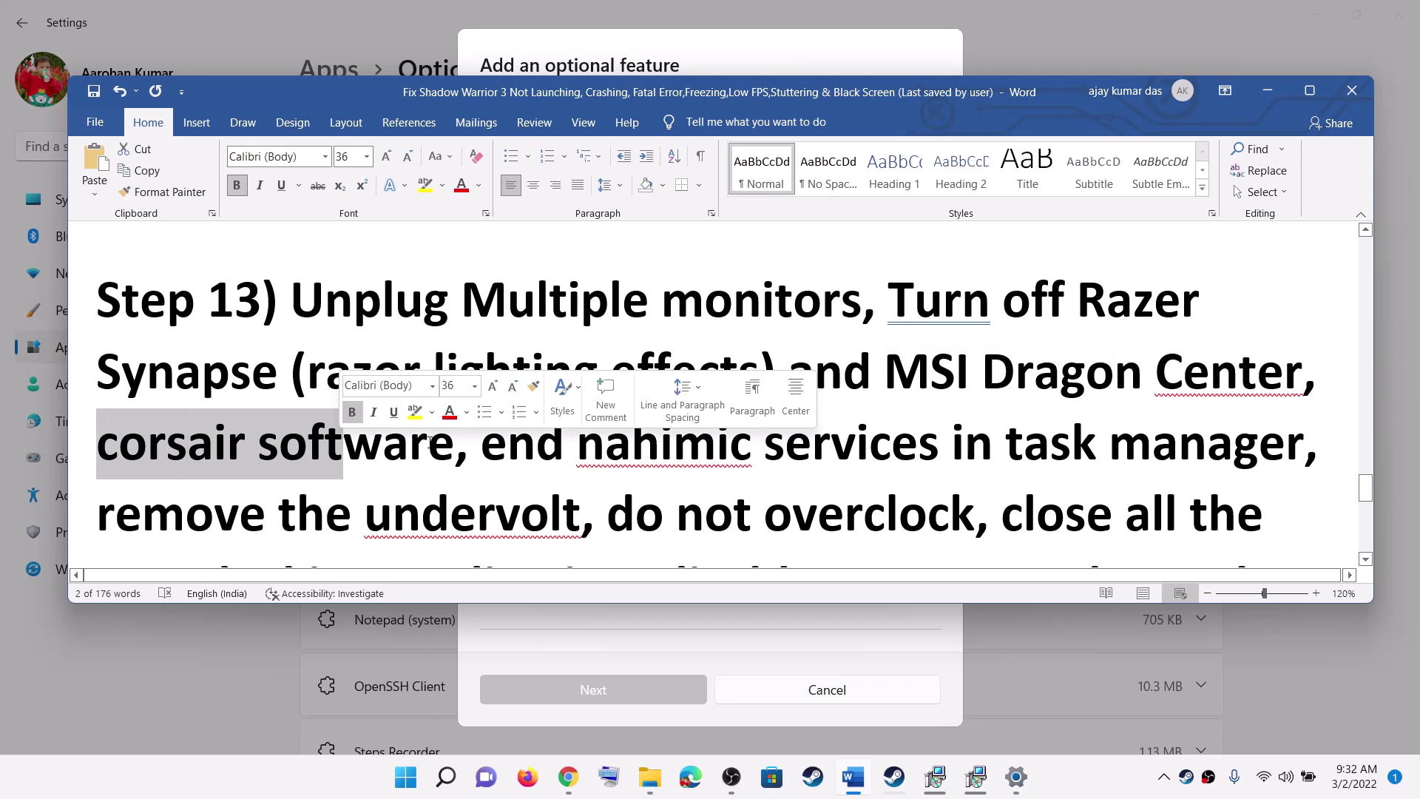
pyautogui.click(579, 444)
pyautogui.doubleClick(613, 444)
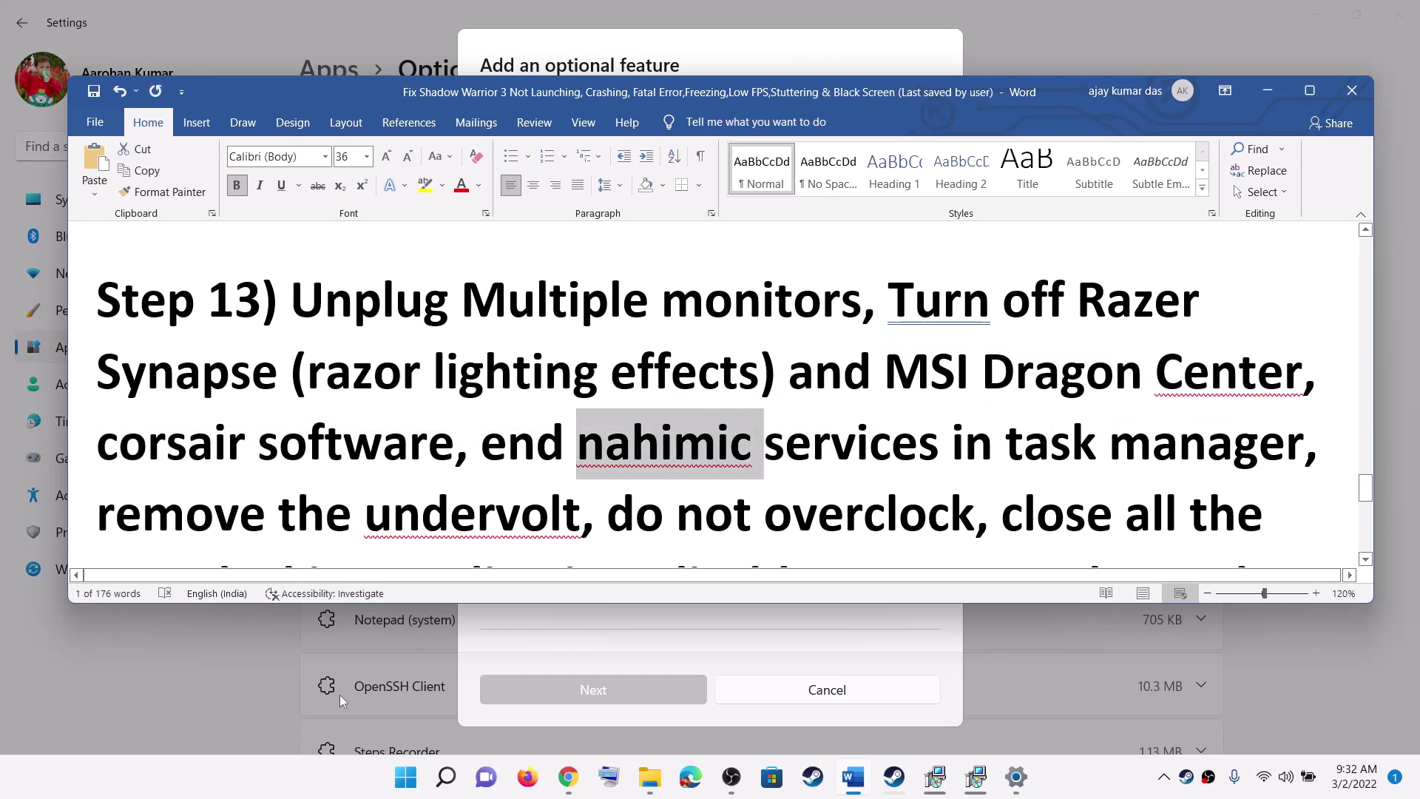
pyautogui.rightClick(406, 777)
pyautogui.click(352, 556)
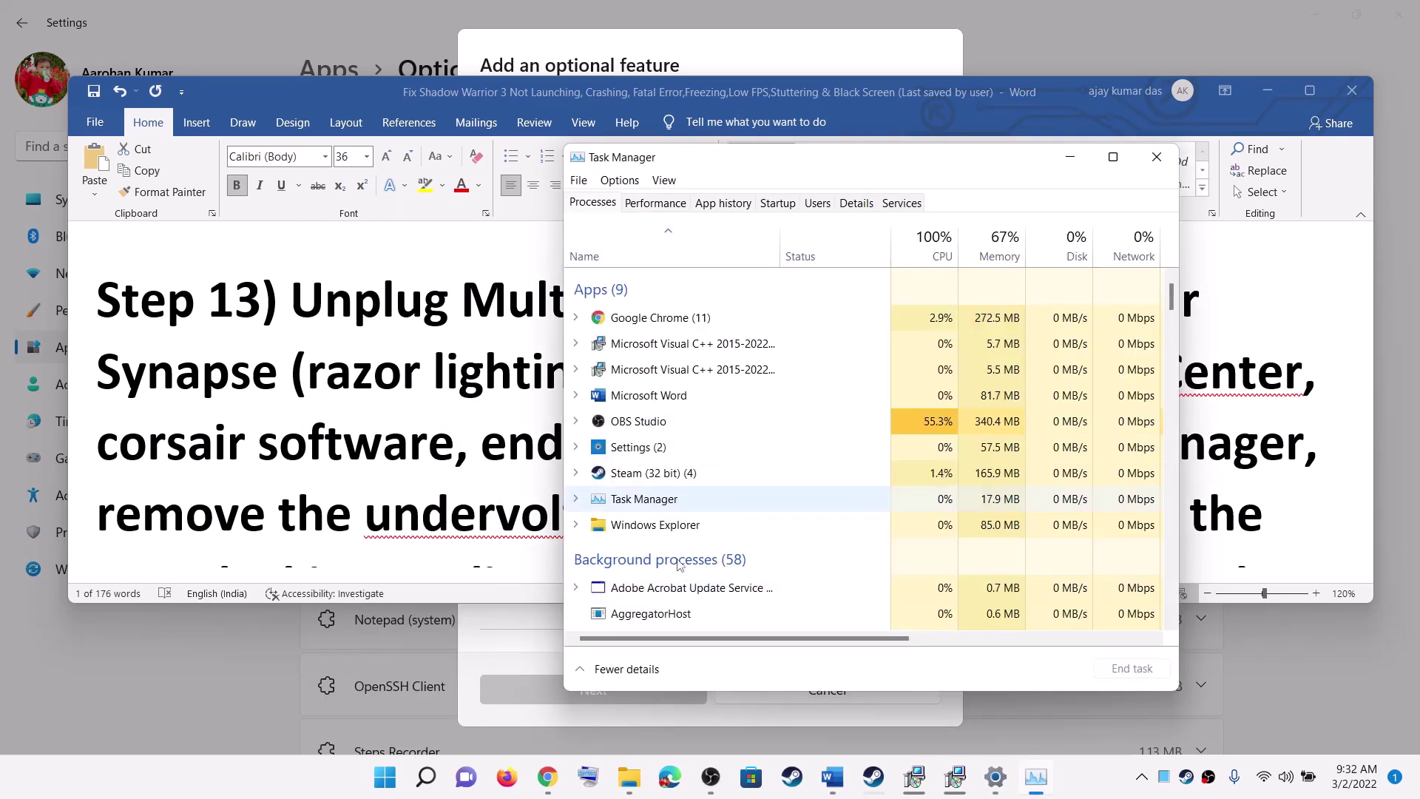
pyautogui.scroll(-2, 666, 518)
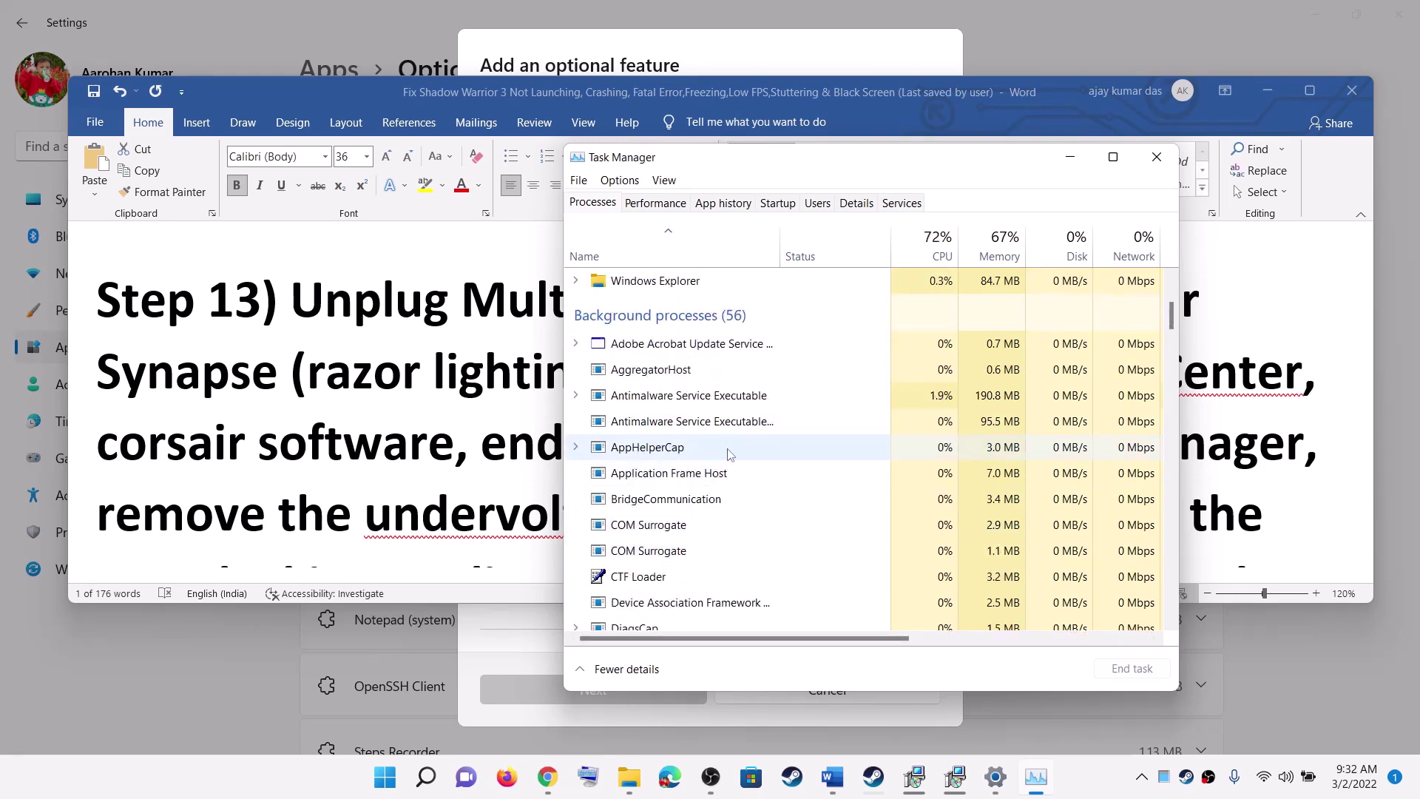
pyautogui.click(729, 452)
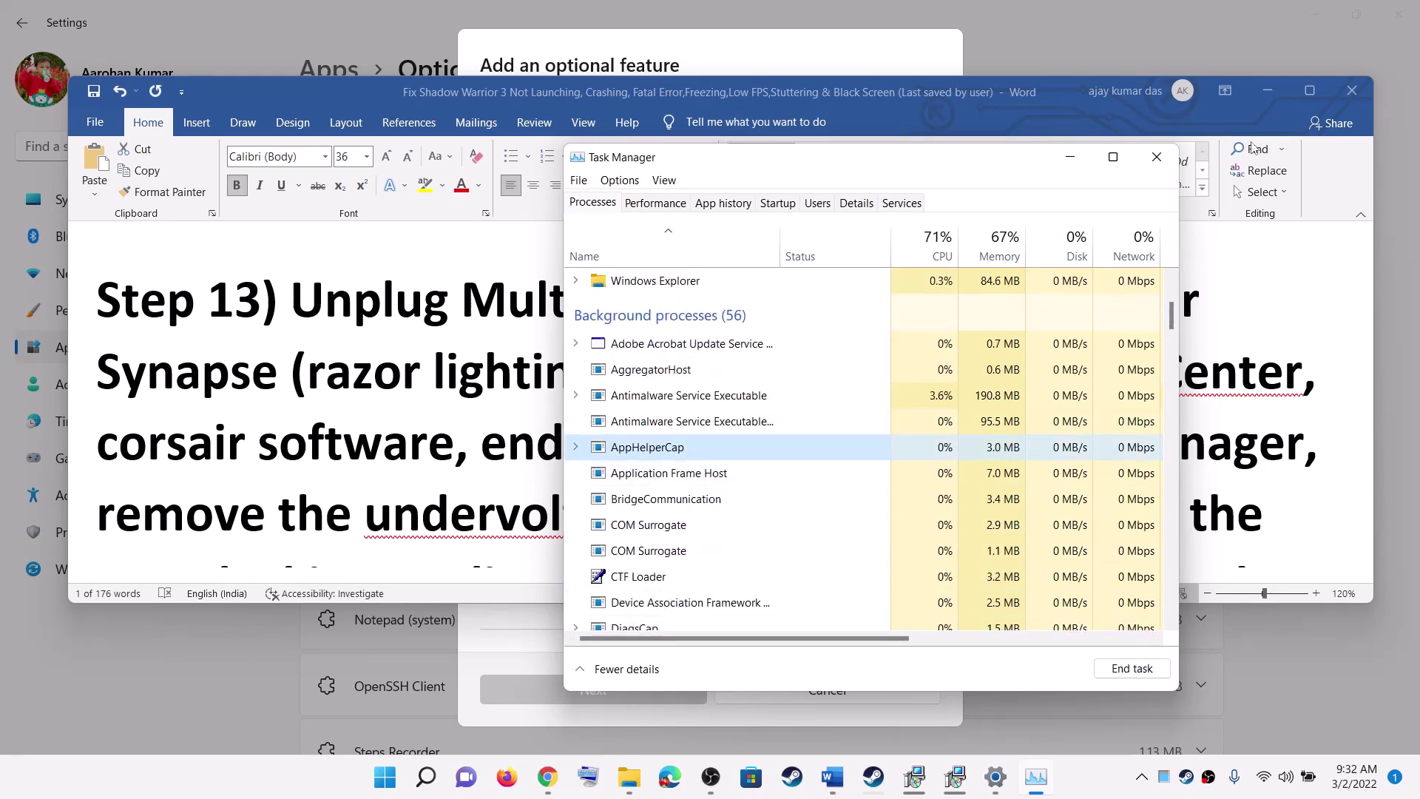
pyautogui.click(1157, 157)
pyautogui.click(596, 455)
pyautogui.moveTo(576, 452); pyautogui.dragTo(729, 452)
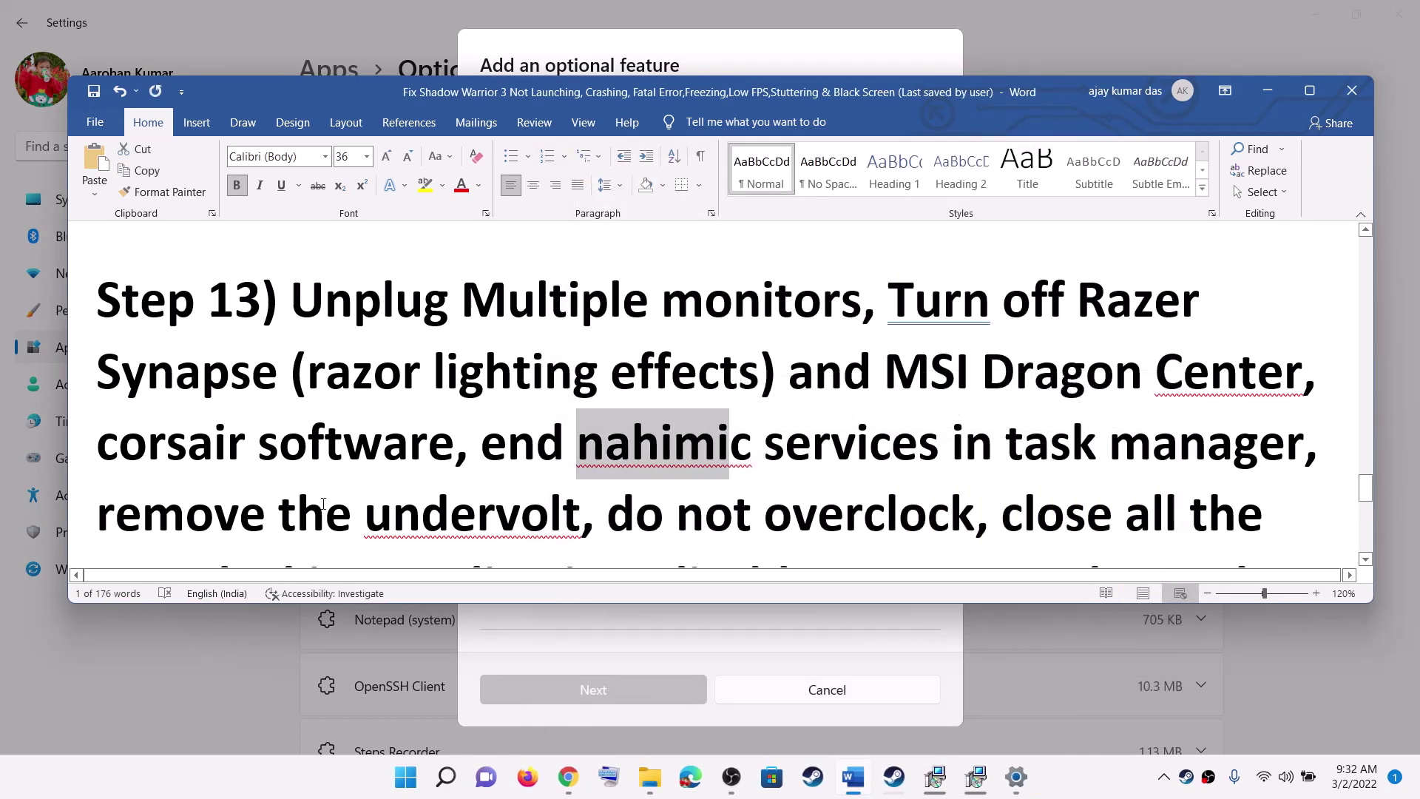
pyautogui.scroll(-1, 325, 501)
pyautogui.moveTo(98, 459); pyautogui.dragTo(581, 459)
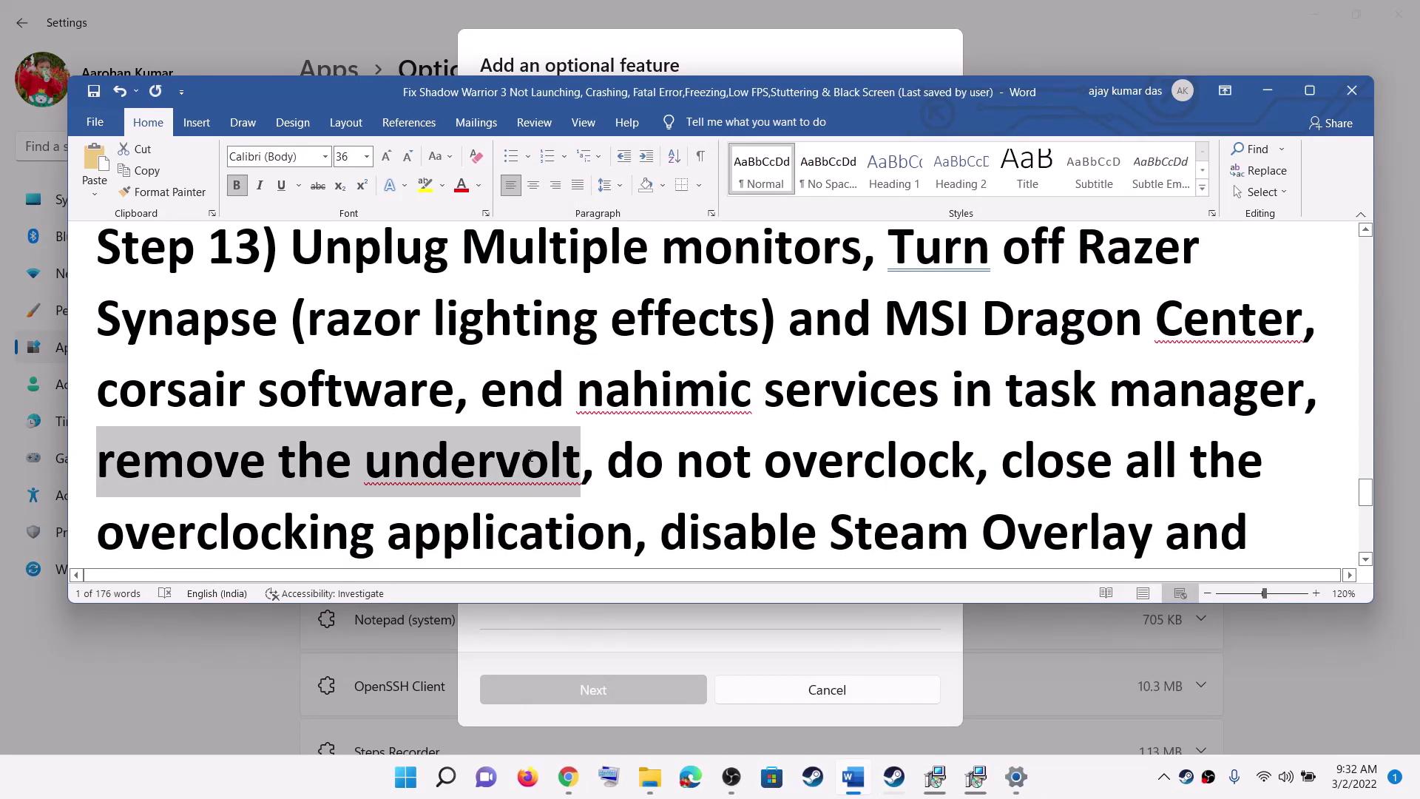
pyautogui.moveTo(677, 459); pyautogui.dragTo(634, 533)
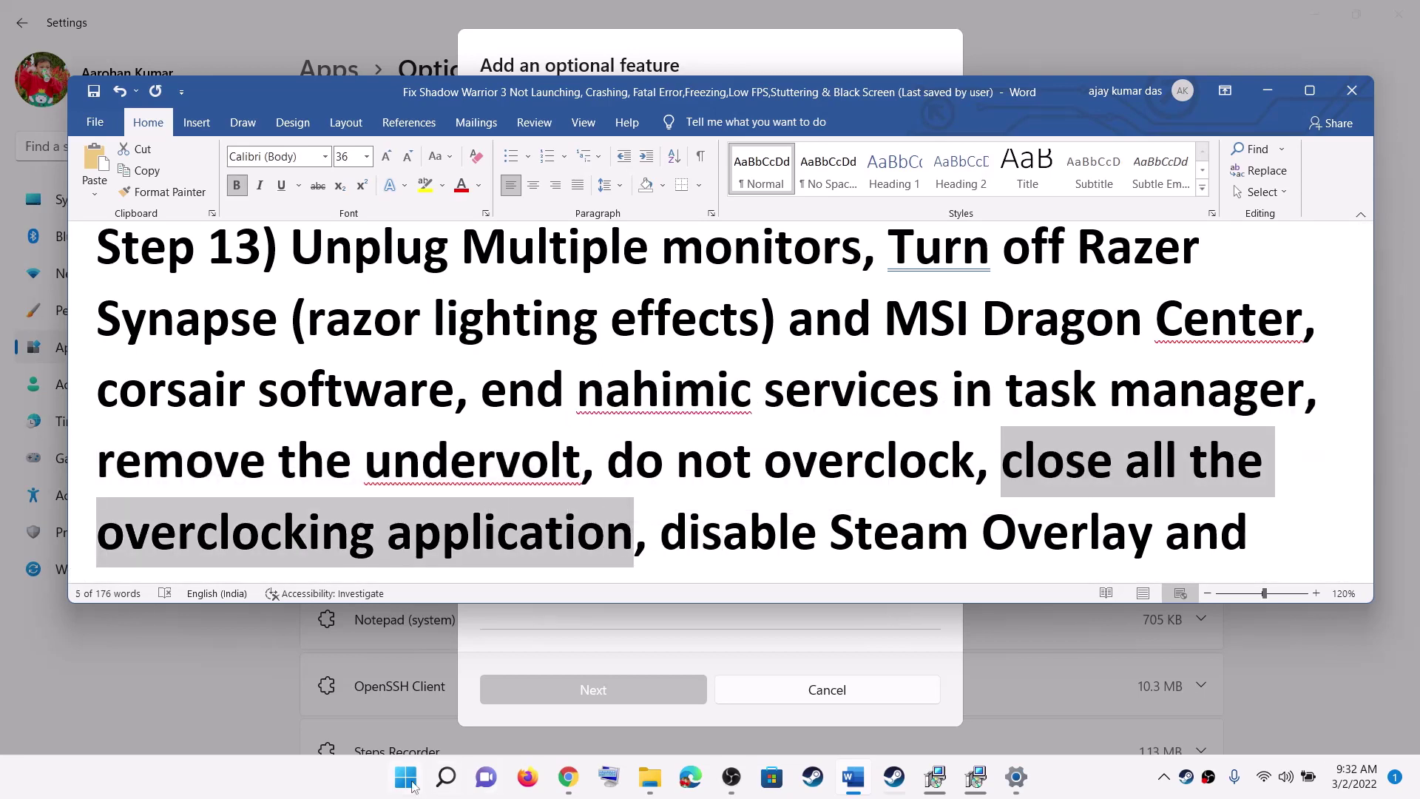
pyautogui.click(422, 783)
pyautogui.write('msi after')
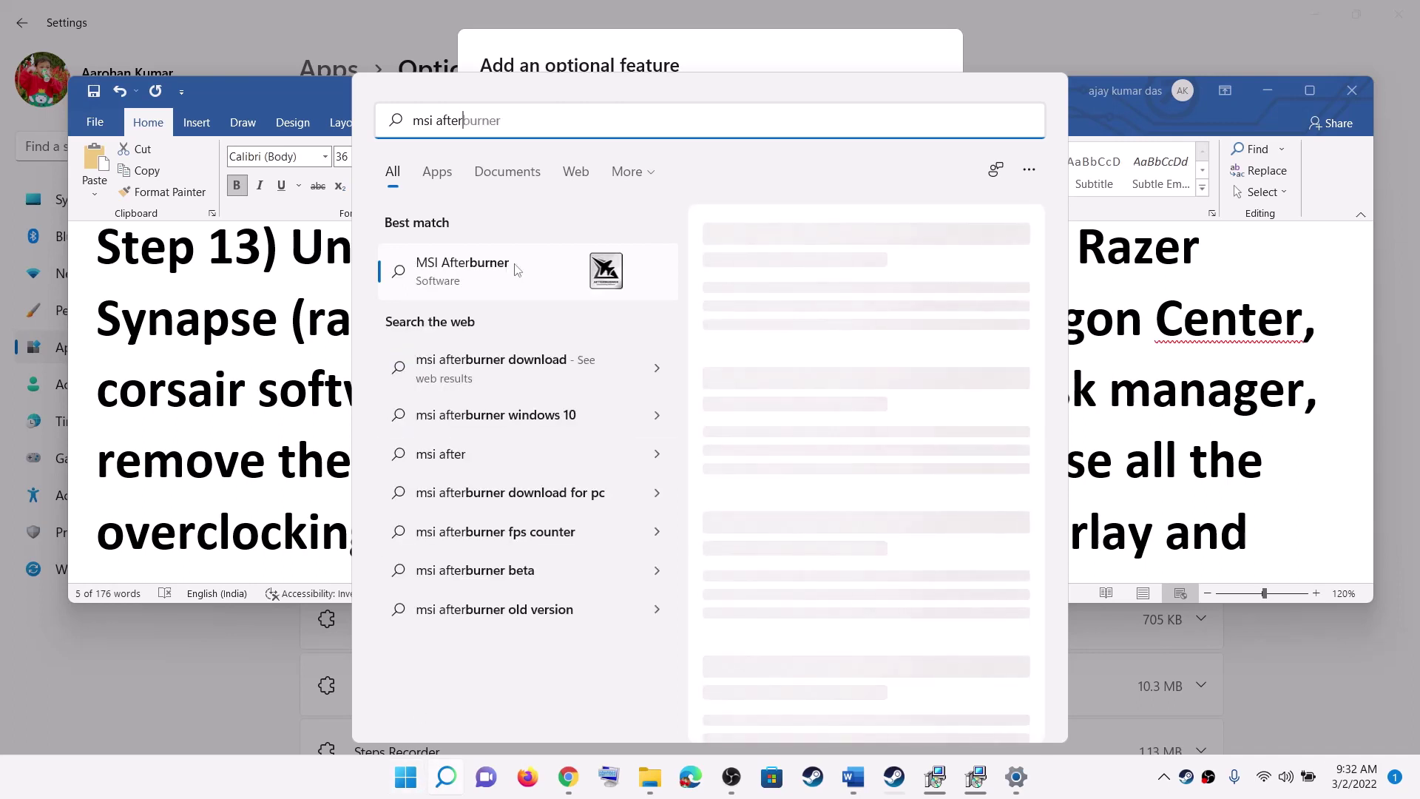
pyautogui.tripleClick(407, 120)
pyautogui.write('rivatuner')
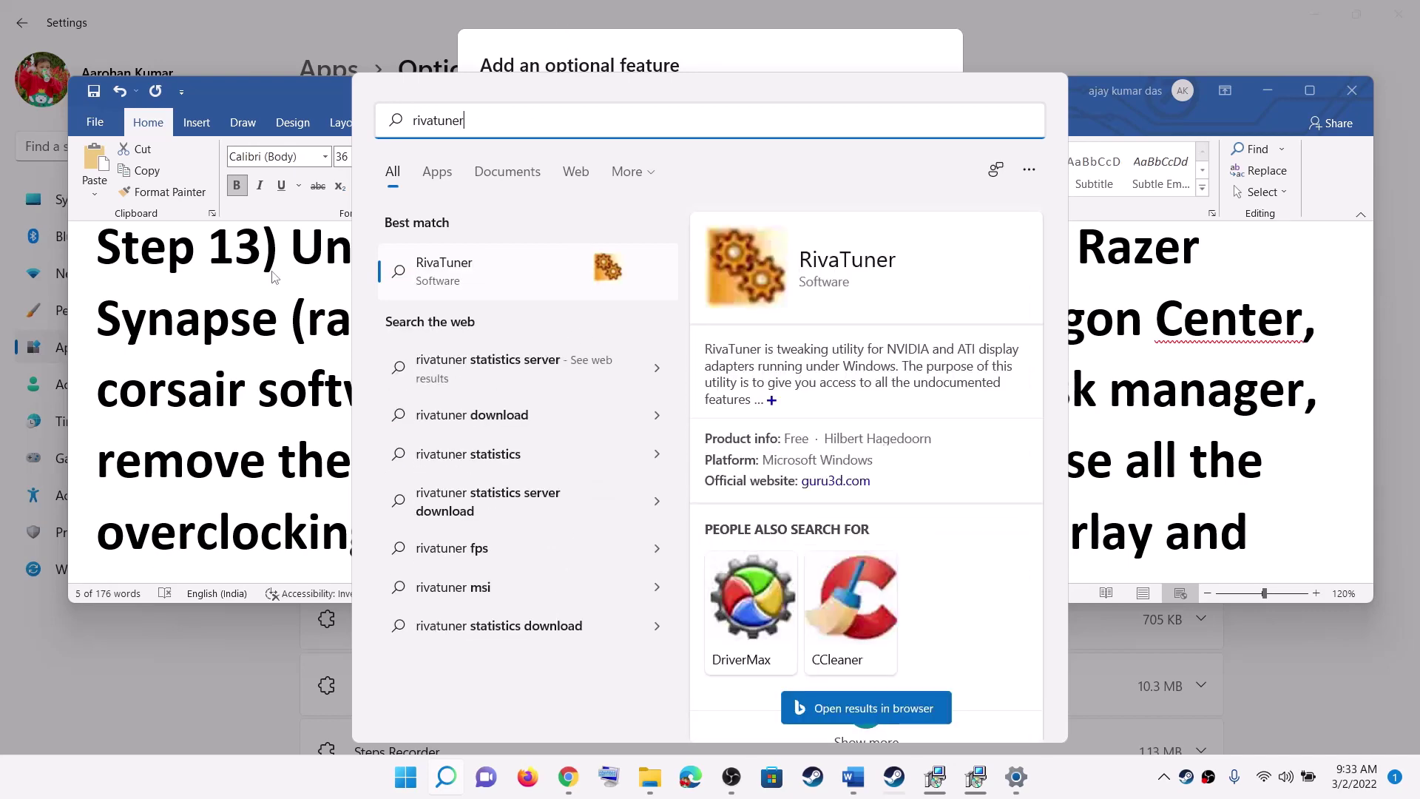
pyautogui.click(225, 399)
pyautogui.click(349, 374)
pyautogui.scroll(-1, 584, 399)
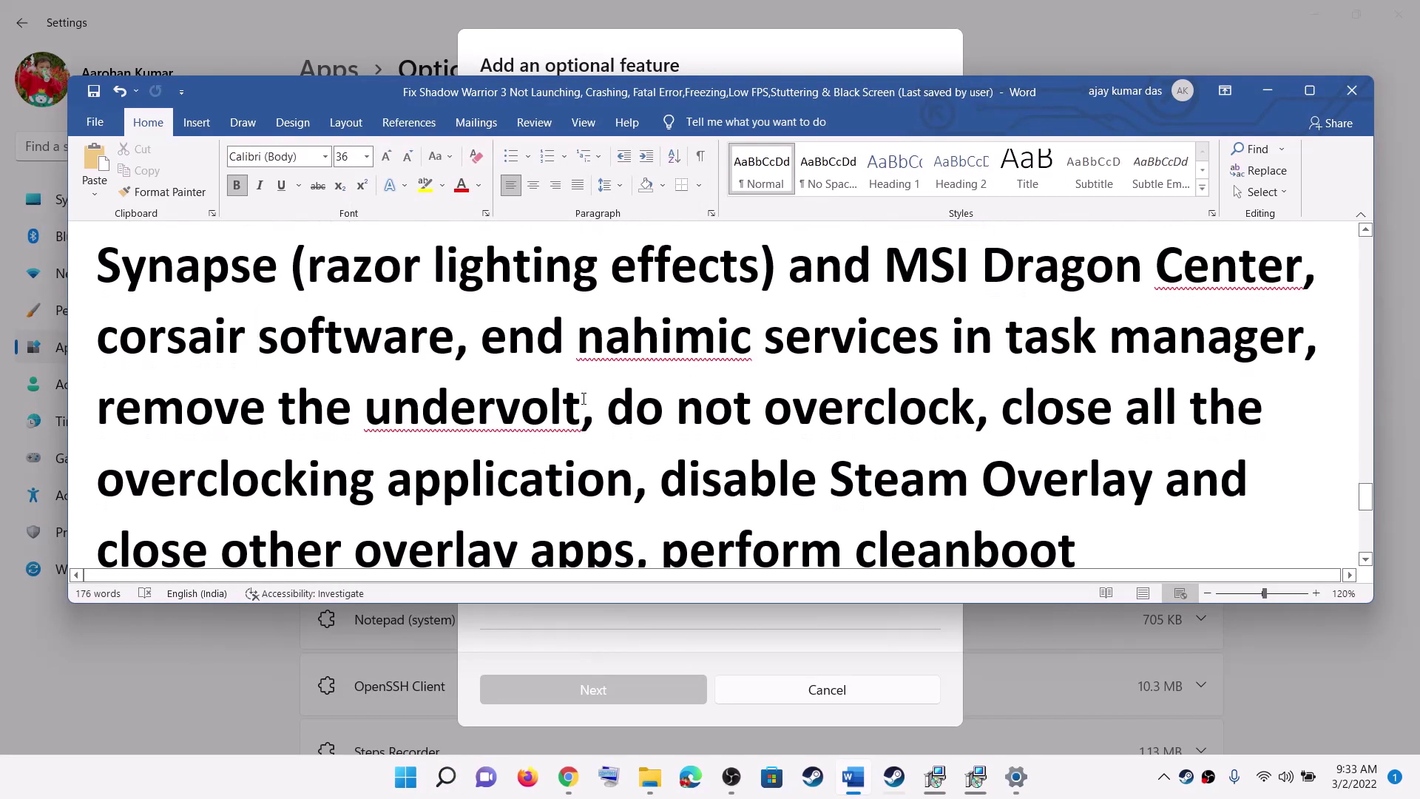
pyautogui.scroll(-1, 584, 400)
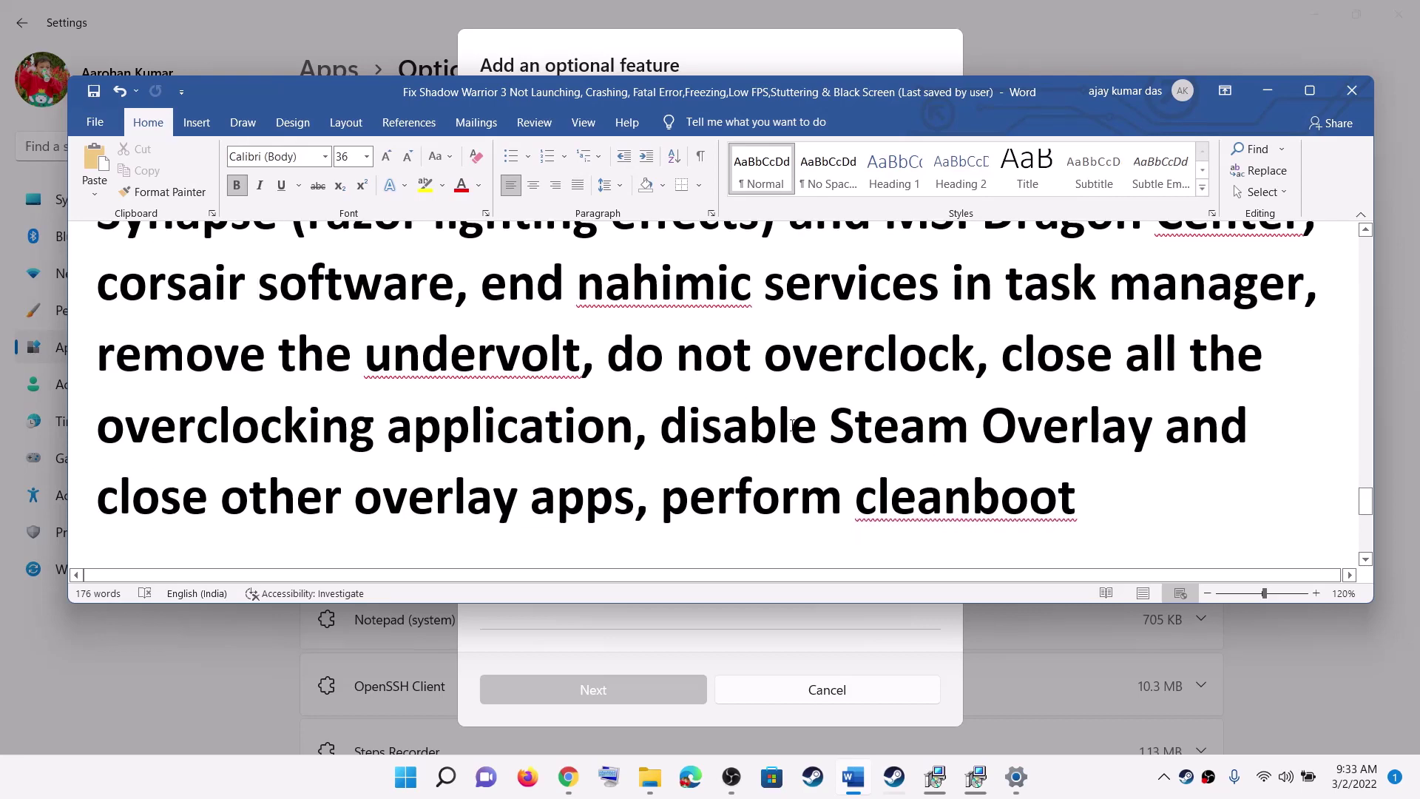
pyautogui.moveTo(660, 427); pyautogui.dragTo(1161, 429)
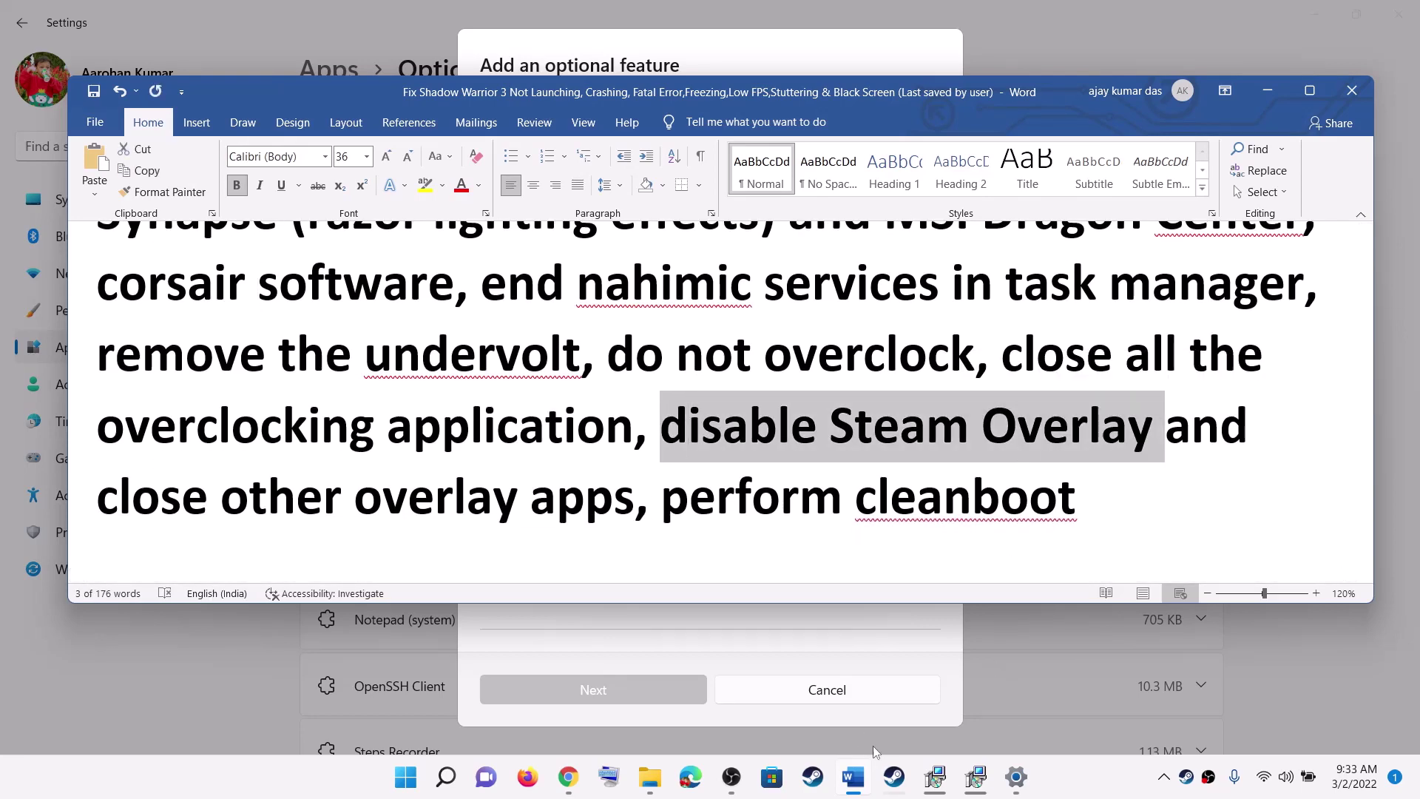
pyautogui.click(894, 776)
# Uncheck 'Enable the Steam Overlay while in-game' in Shadow Warrior 3's Properties
pyautogui.rightClick(174, 516)
pyautogui.click(214, 627)
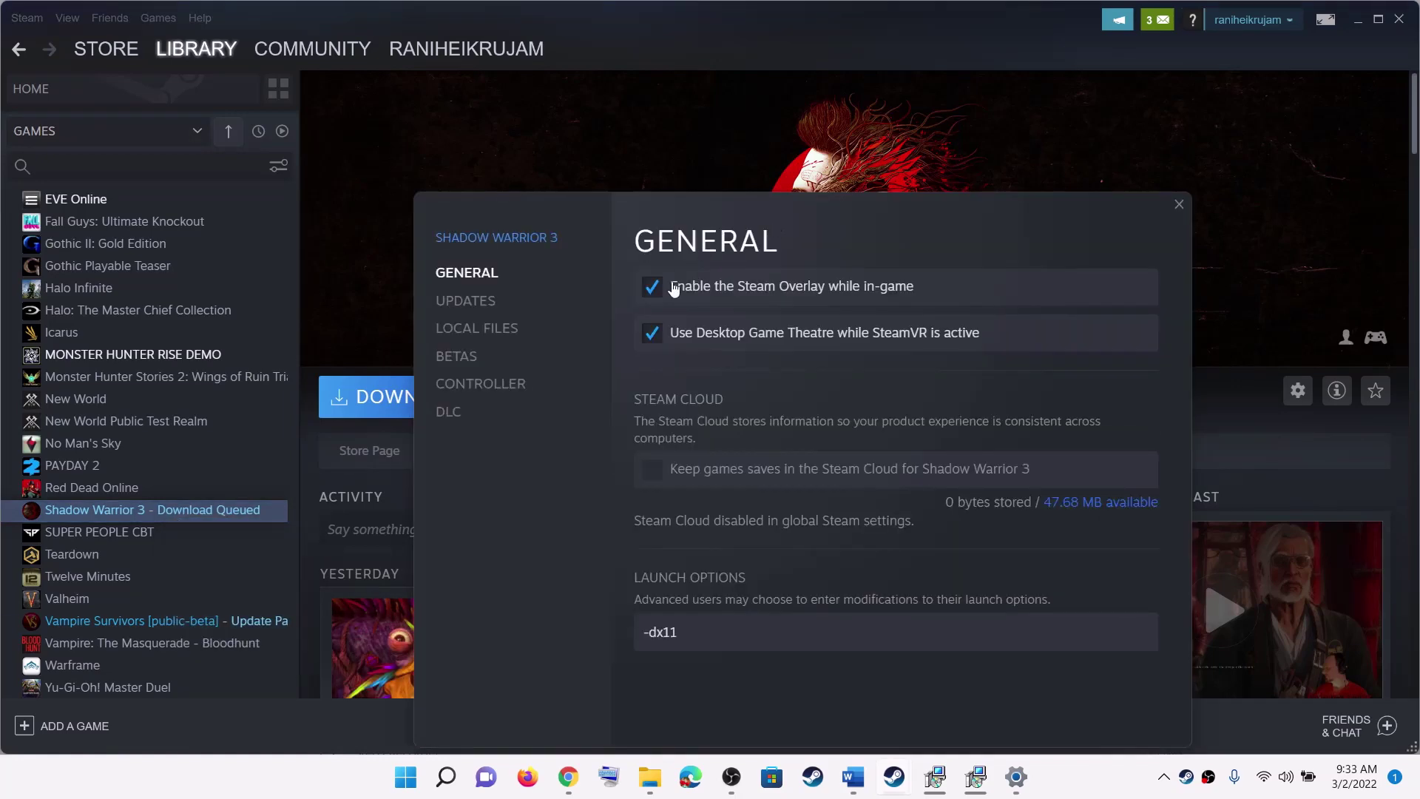
pyautogui.click(658, 291)
pyautogui.click(1178, 204)
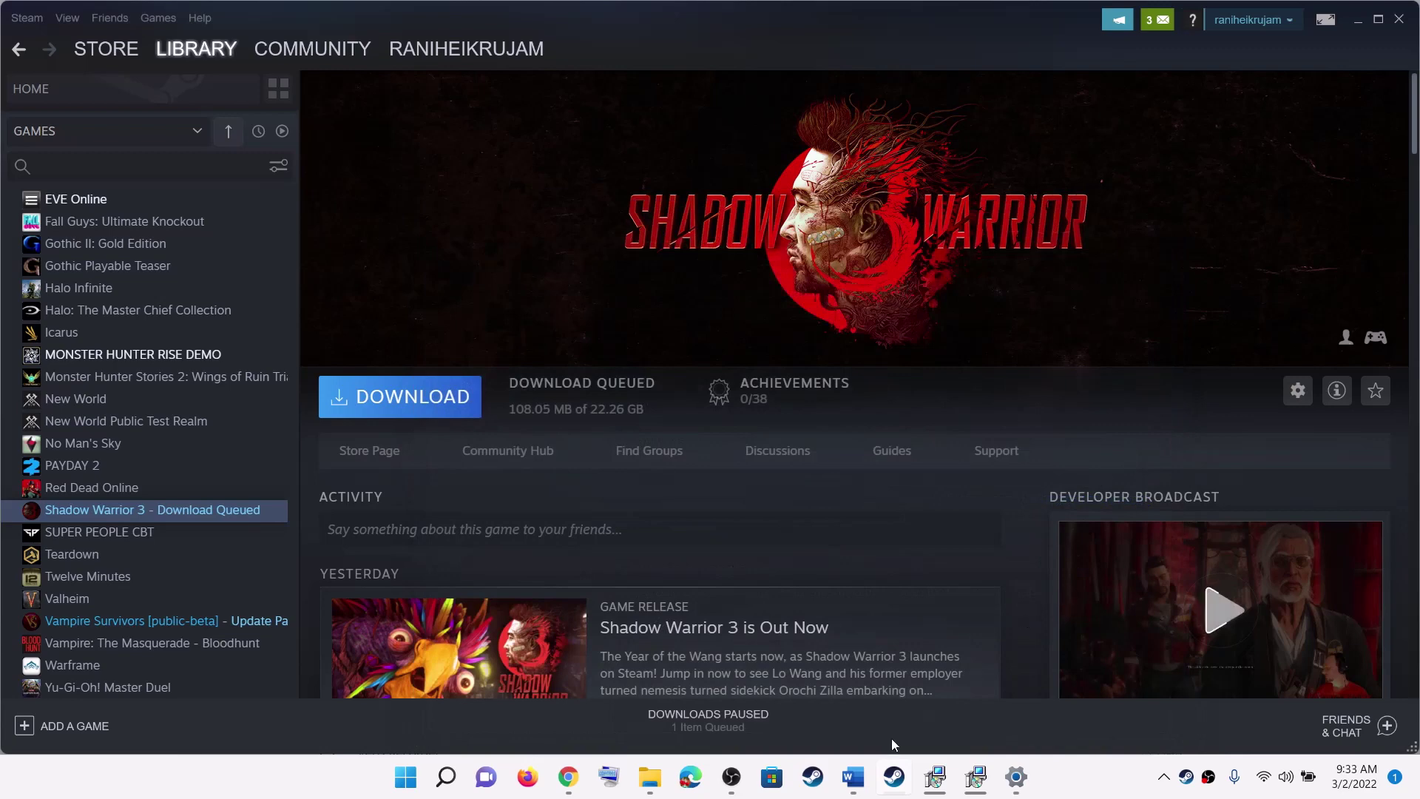
# Search the Start menu for Discord and GeForce overlay apps, per the guide
pyautogui.click(854, 777)
pyautogui.moveTo(180, 501); pyautogui.dragTo(633, 500)
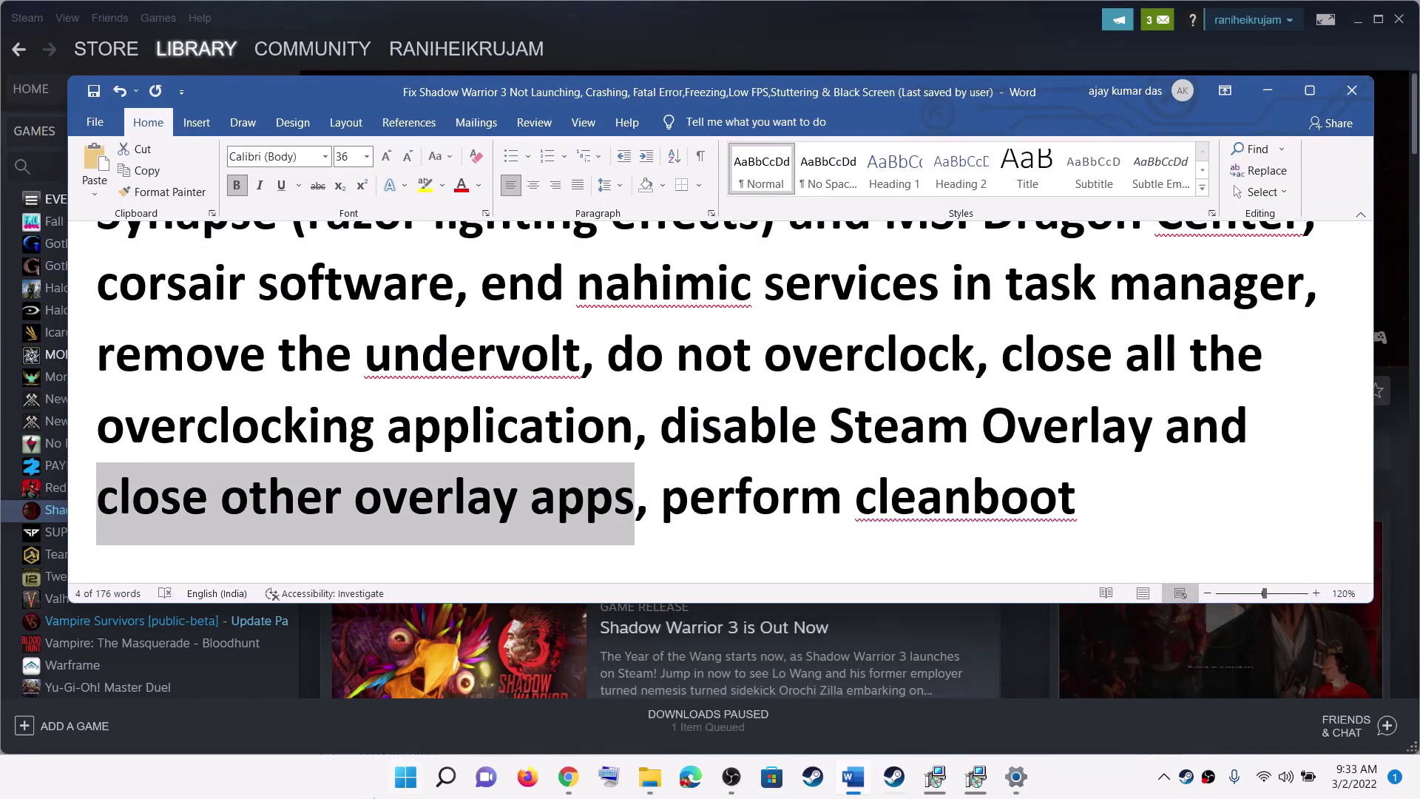
pyautogui.click(405, 777)
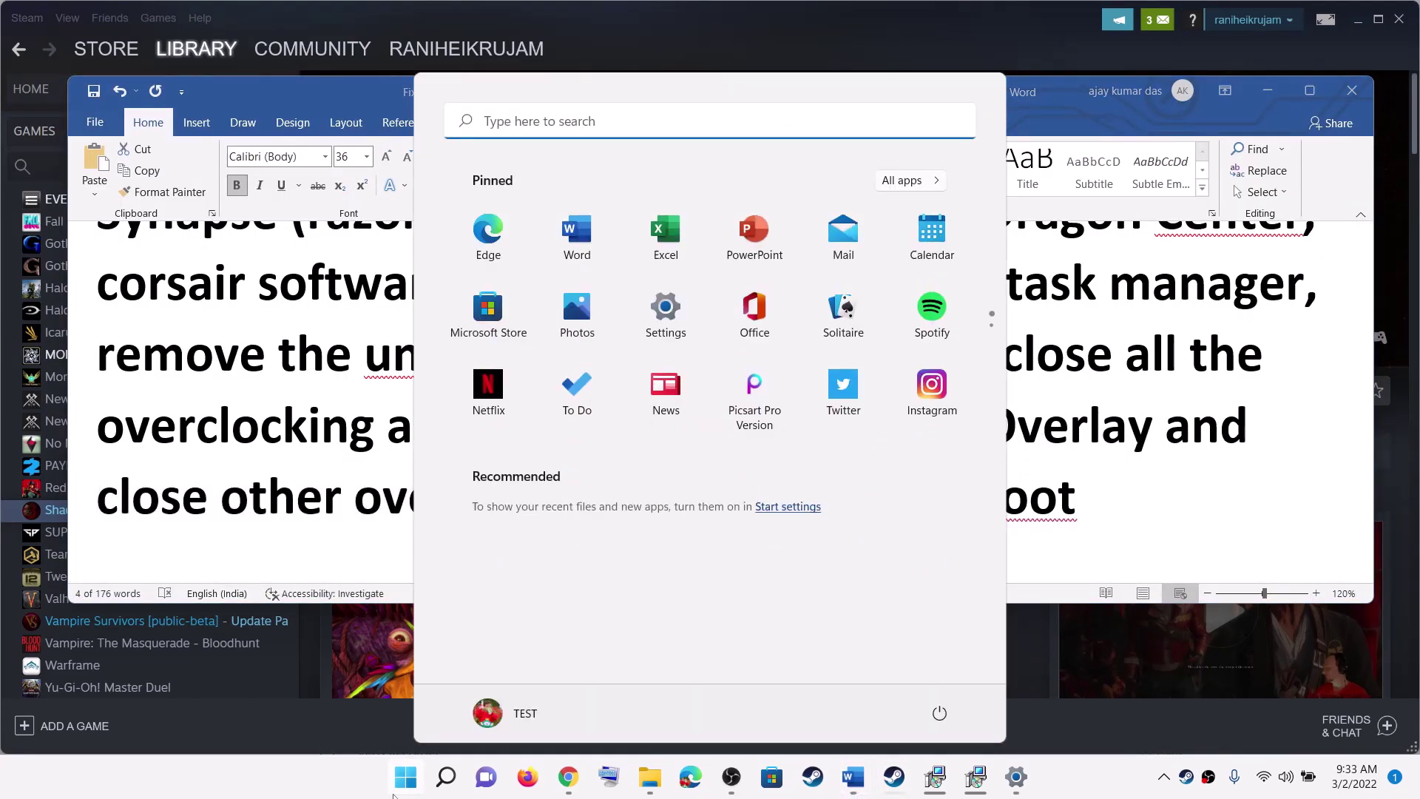
pyautogui.write('disco')
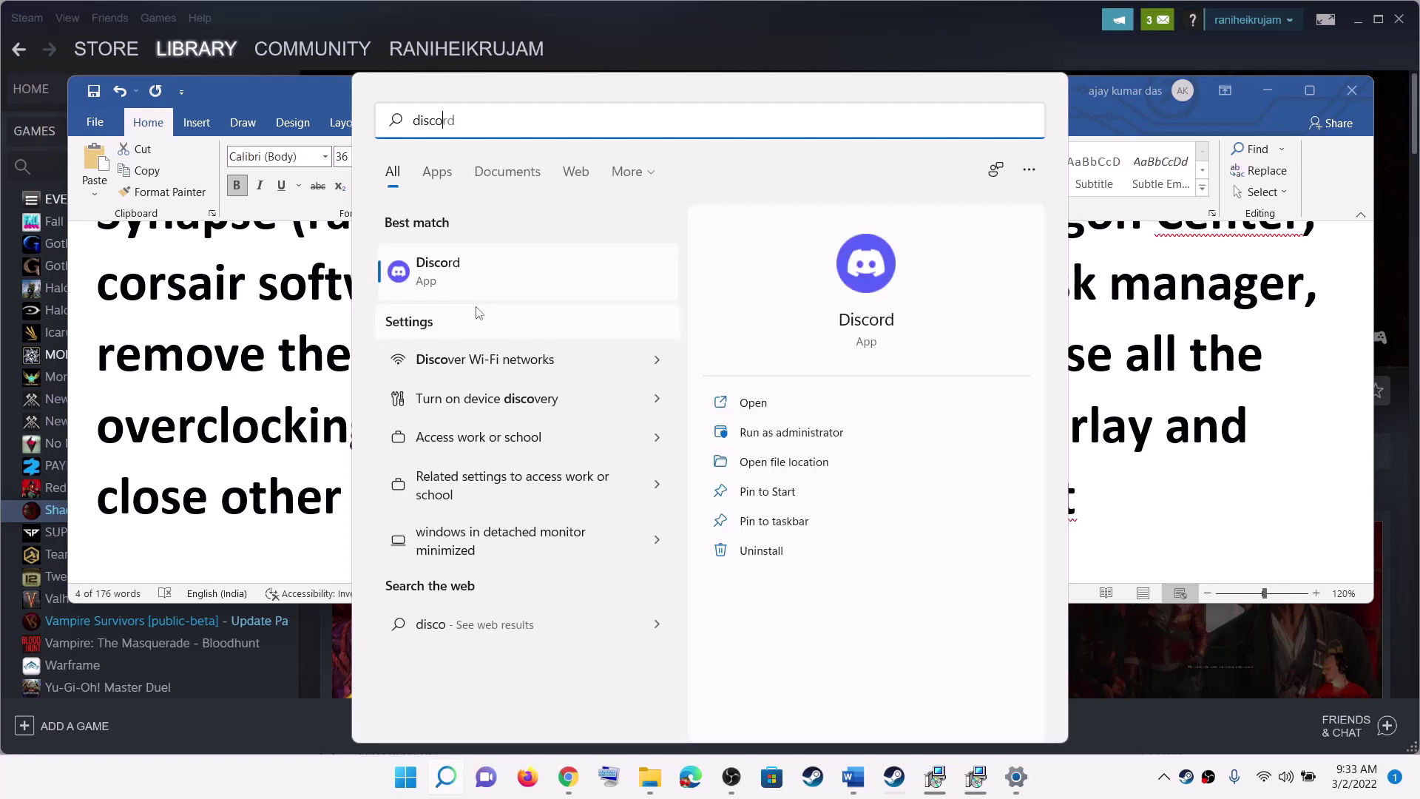
pyautogui.write('rd')
pyautogui.write('geforce')
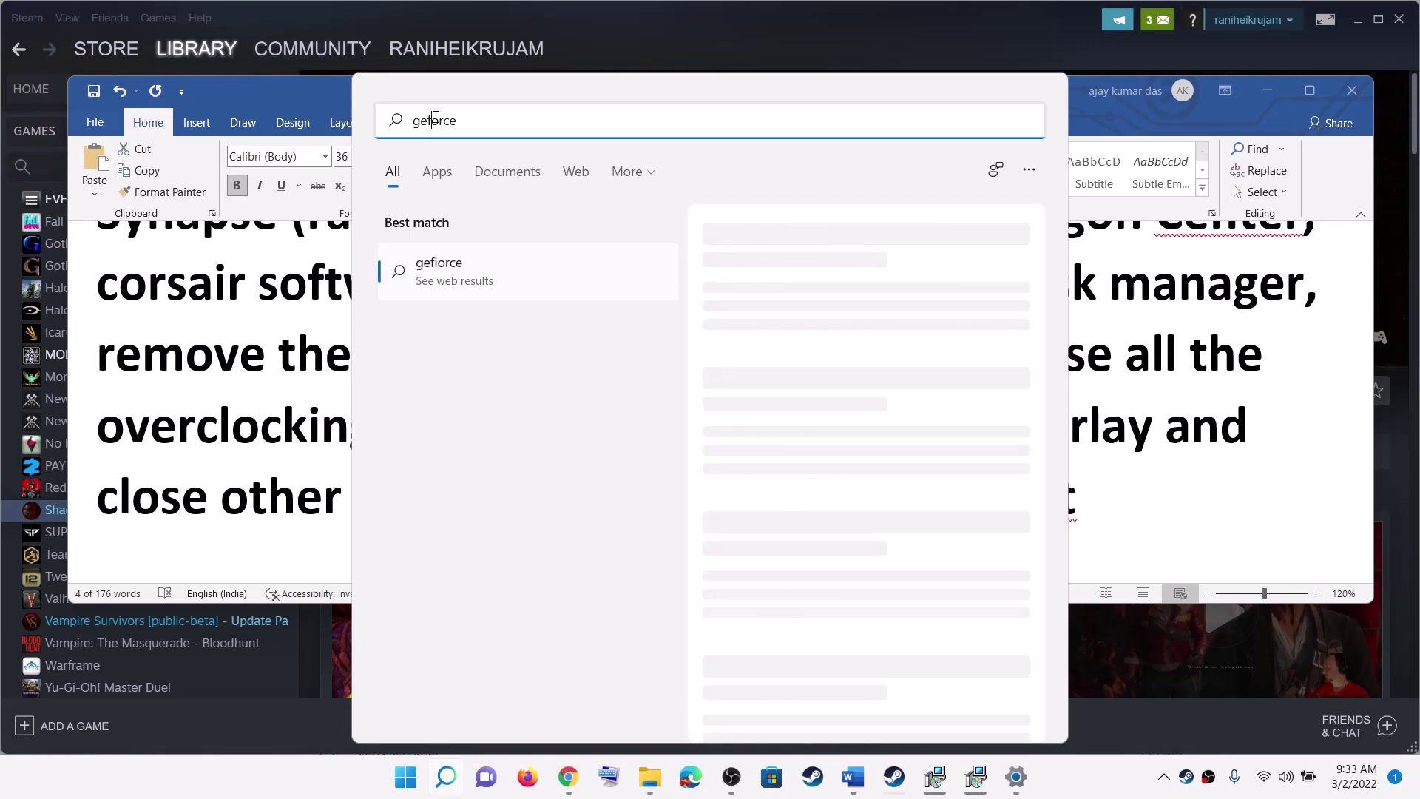
pyautogui.press('Delete')
pyautogui.click(267, 400)
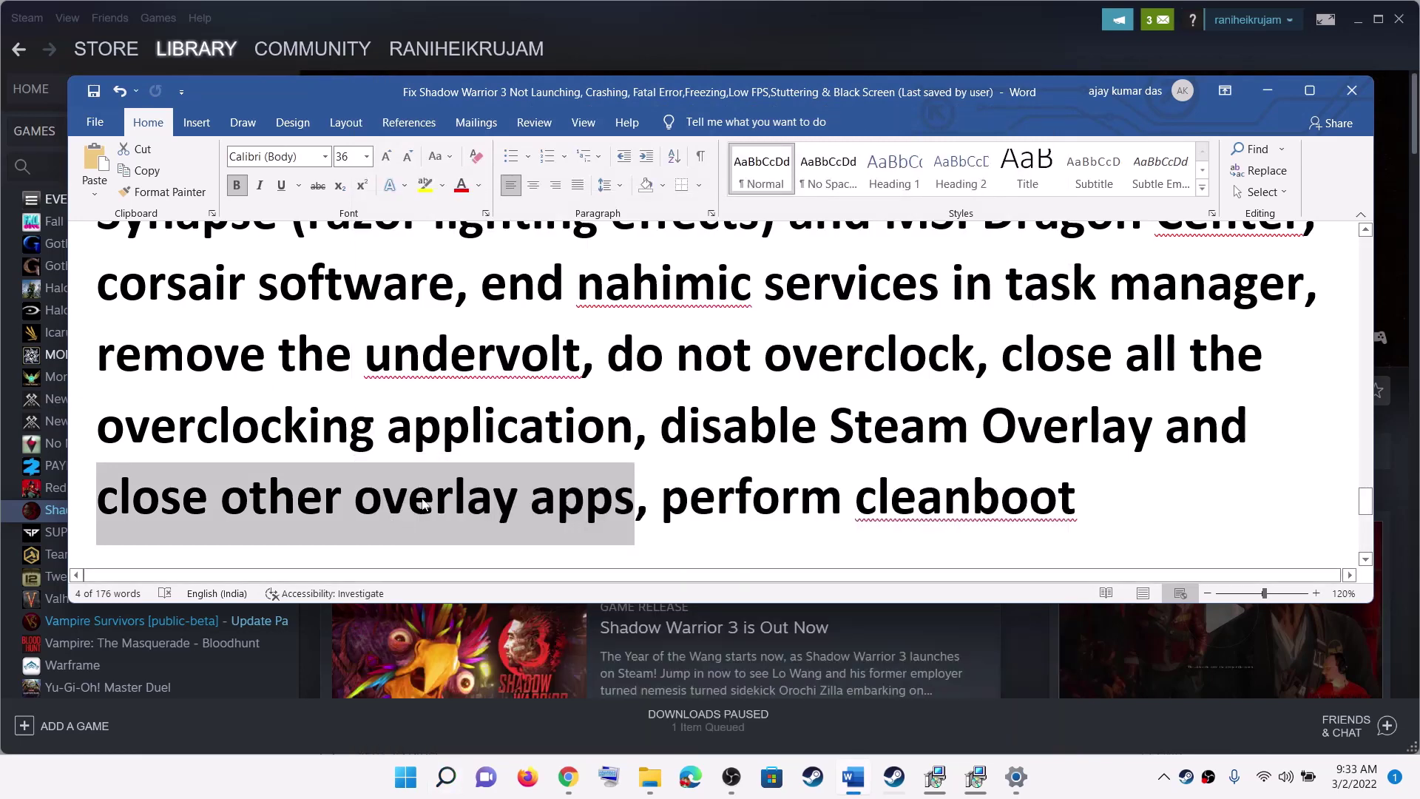
# Check 'Hide all Microsoft services' in System Configuration's Services tab and close with OK
pyautogui.click(434, 497)
pyautogui.moveTo(660, 499); pyautogui.dragTo(1088, 503)
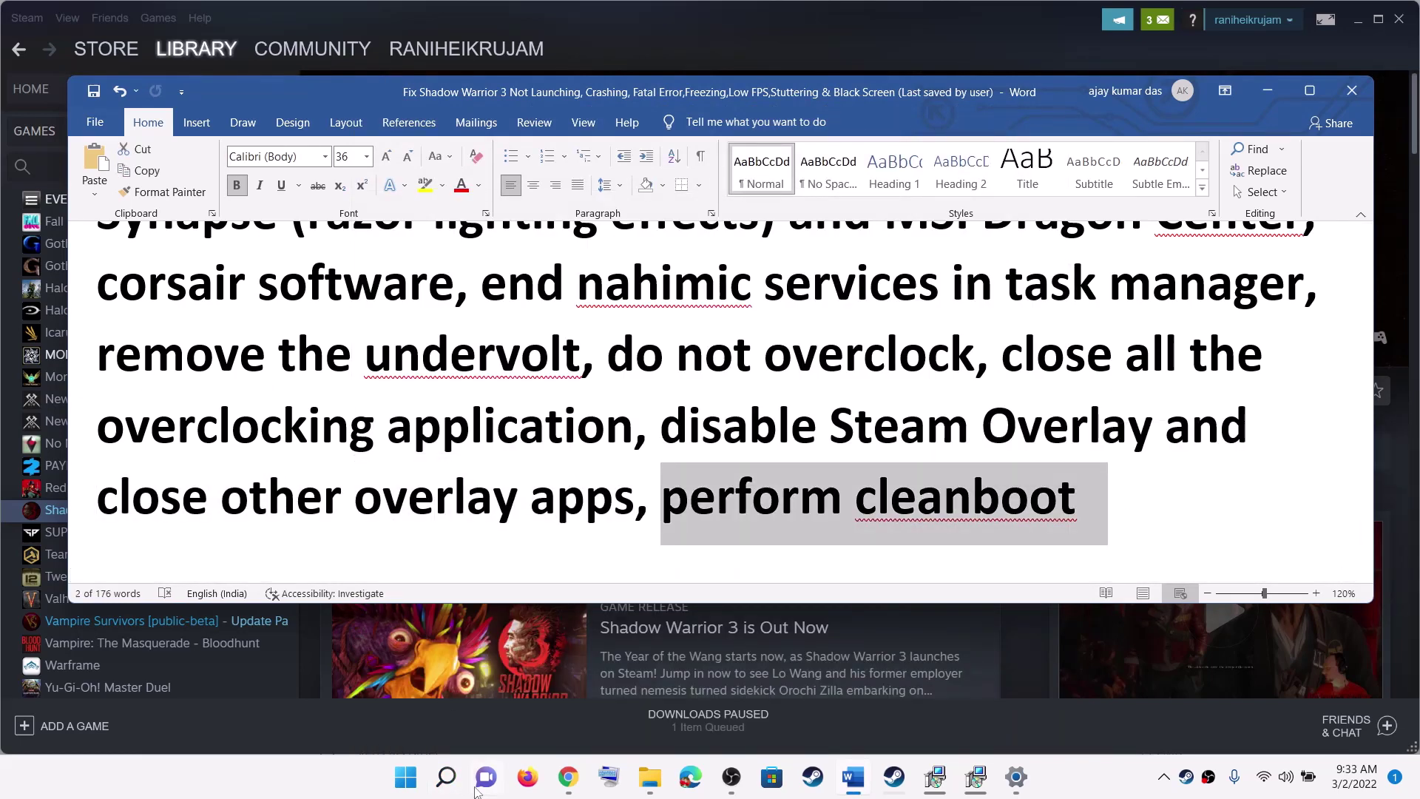
pyautogui.click(435, 782)
pyautogui.write('s')
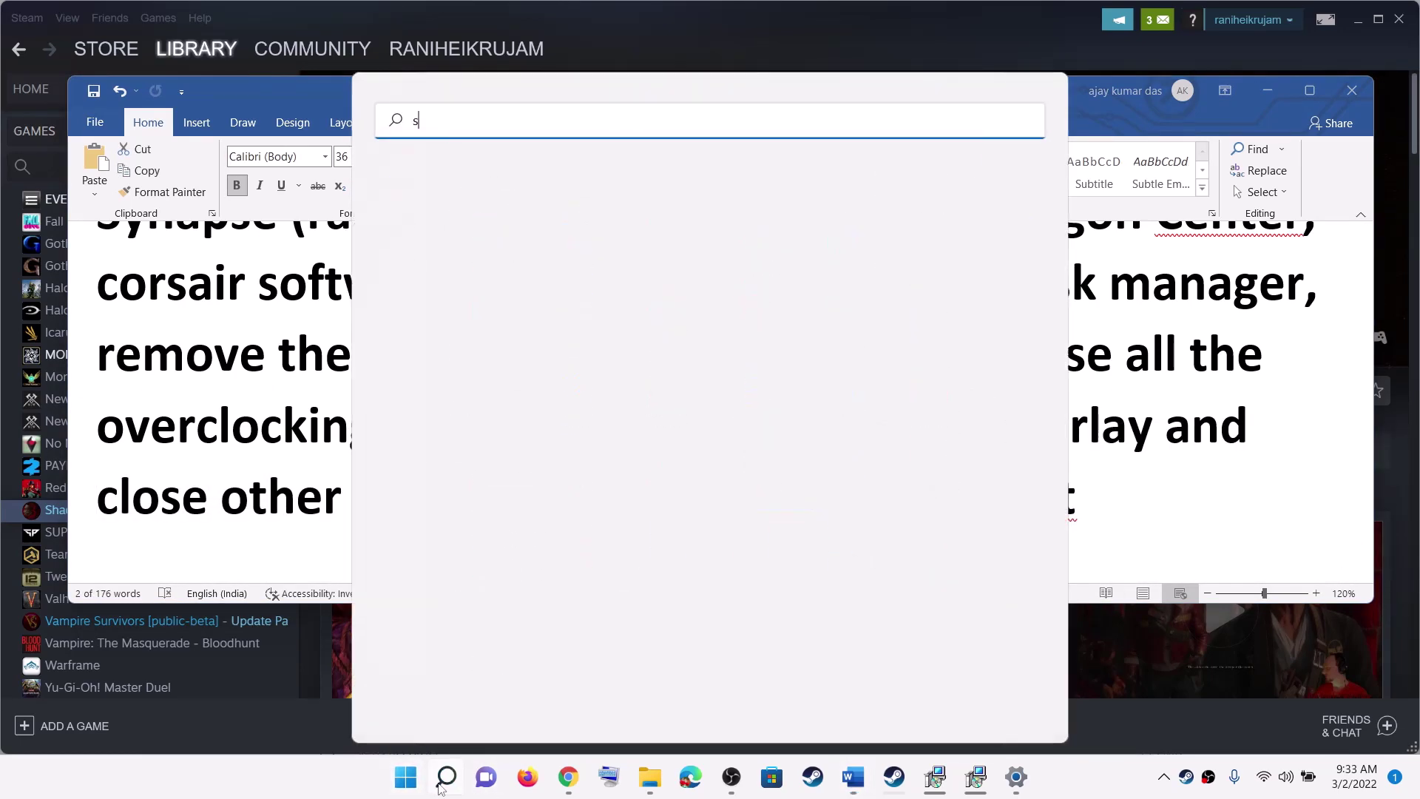
pyautogui.write('ystem')
pyautogui.press('Return')
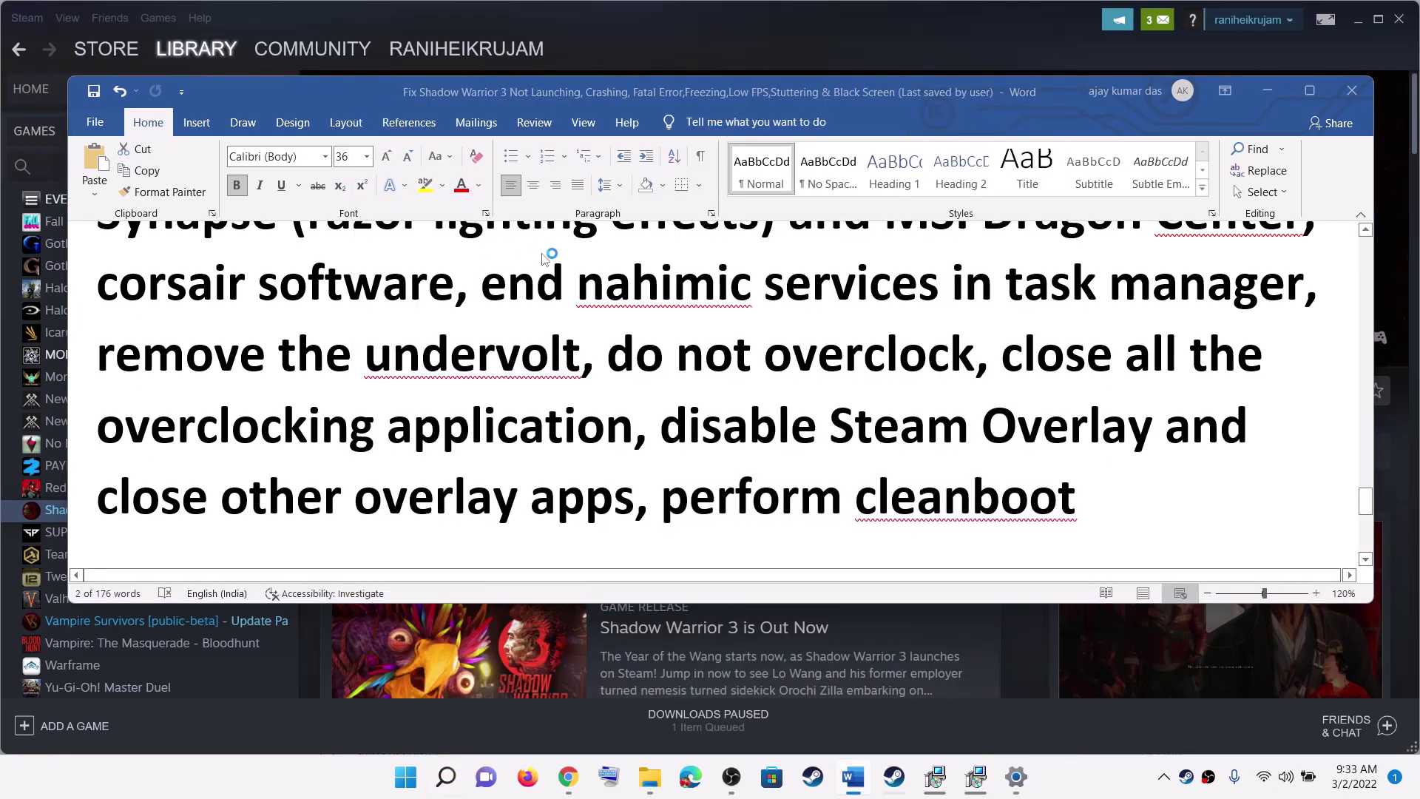
pyautogui.click(583, 244)
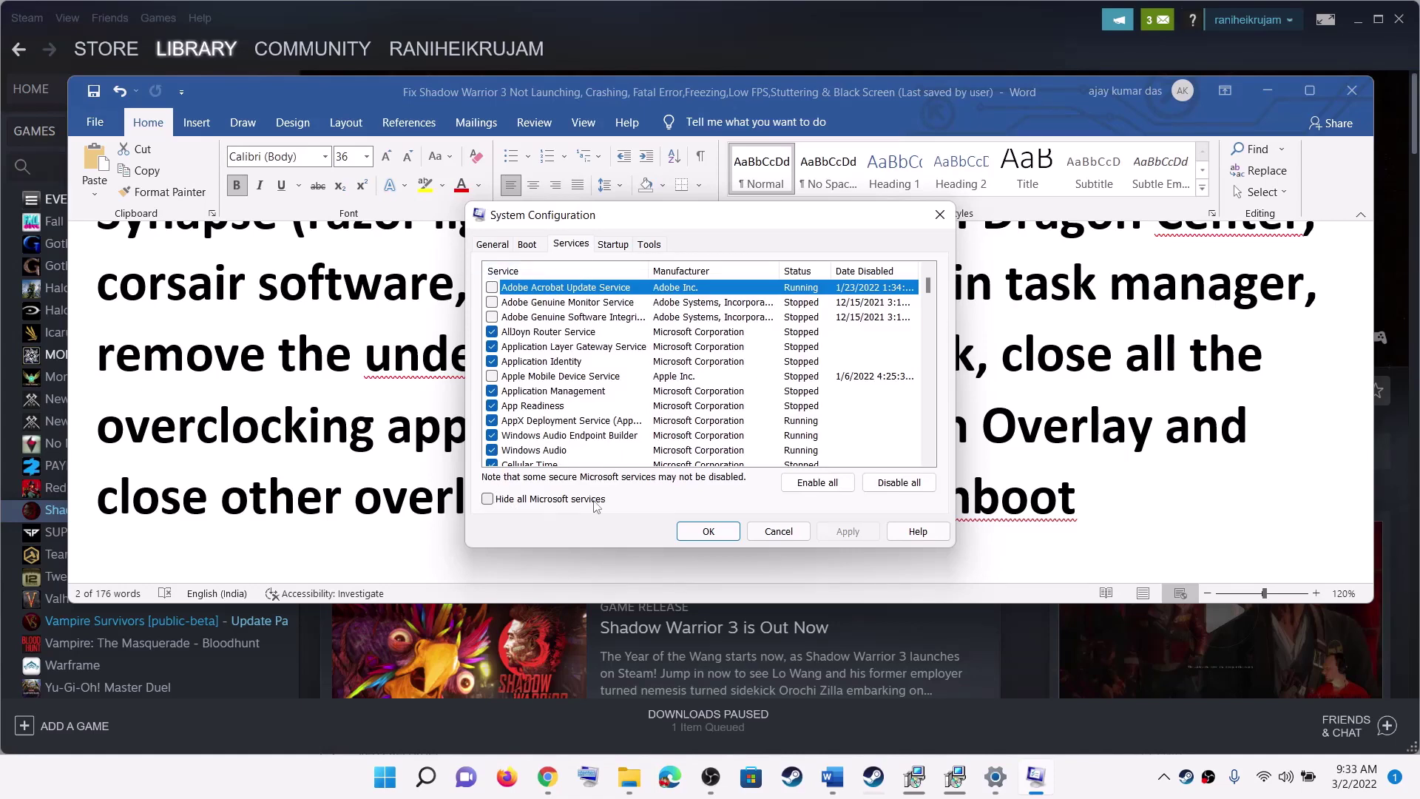
pyautogui.click(488, 499)
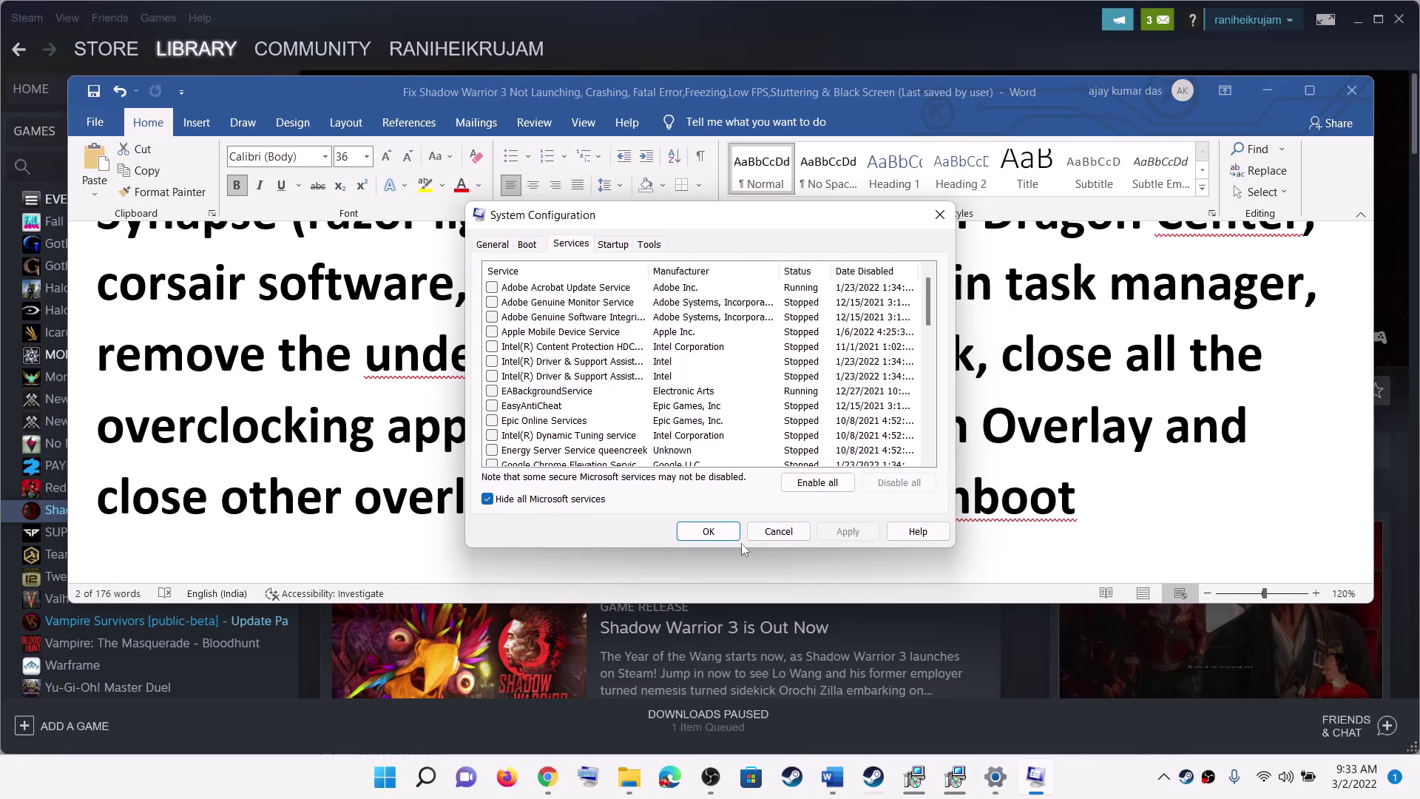
pyautogui.click(713, 536)
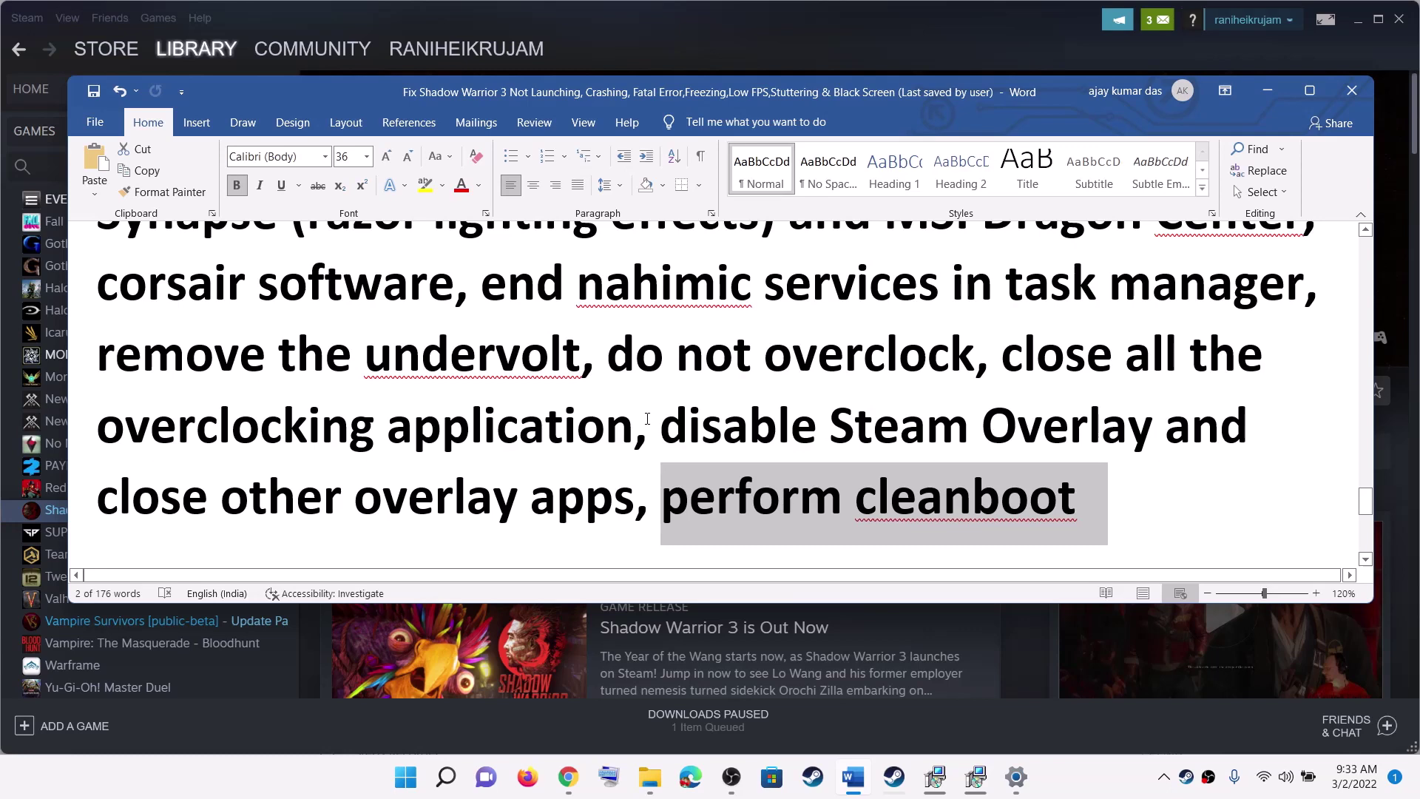
# Highlight Step 14's advice on windowed mode and lower graphics settings
pyautogui.scroll(-4, 625, 402)
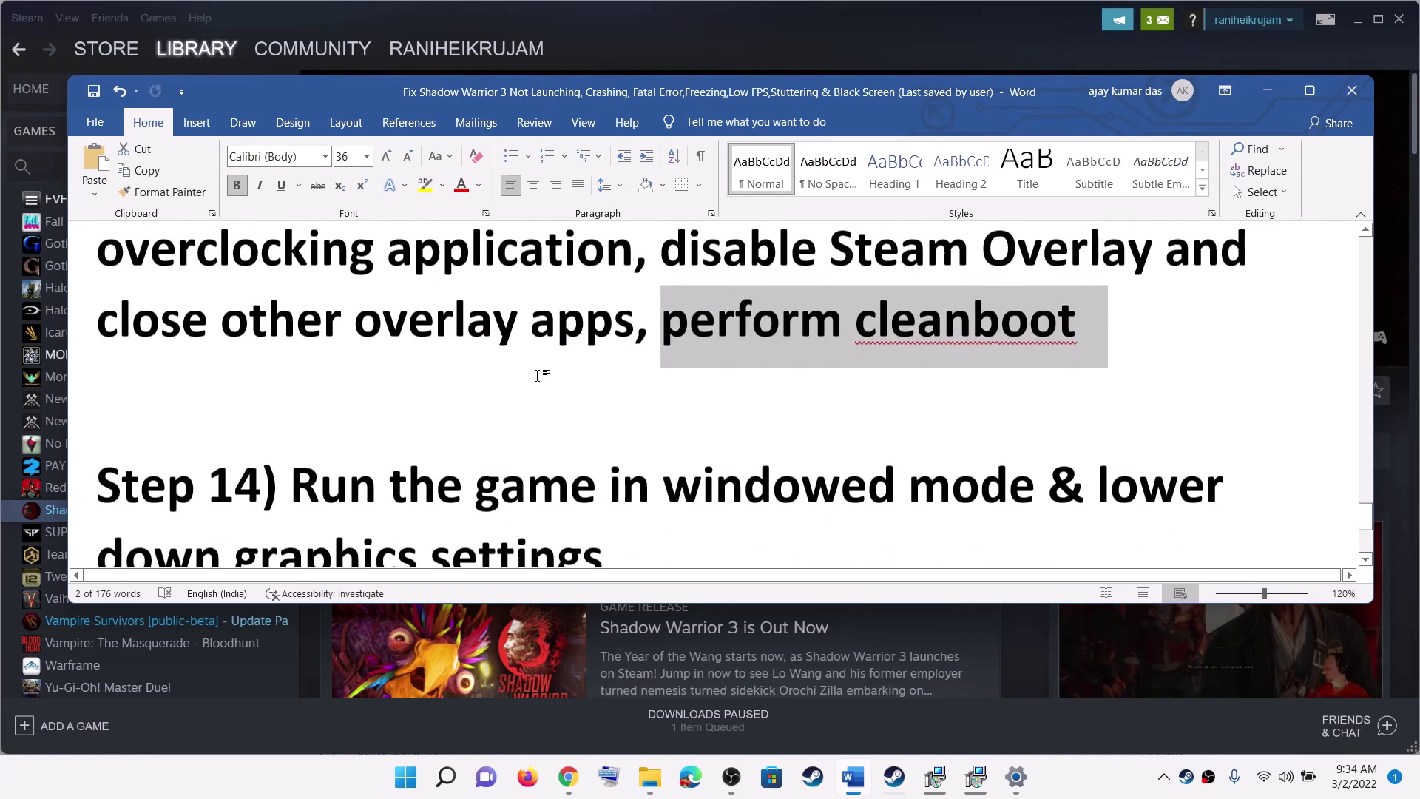
pyautogui.moveTo(299, 381); pyautogui.dragTo(908, 399)
pyautogui.click(867, 399)
pyautogui.moveTo(740, 403); pyautogui.dragTo(981, 399)
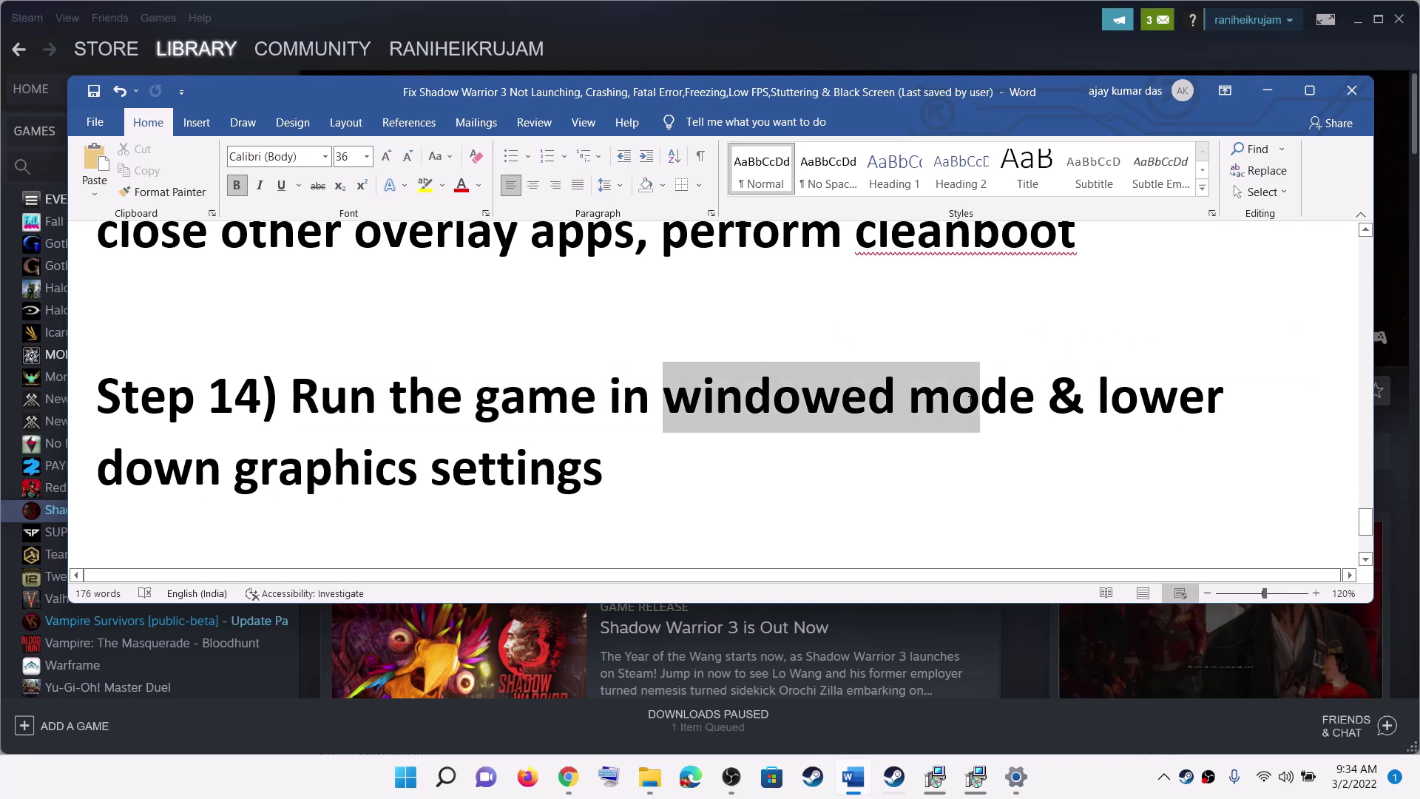
pyautogui.moveTo(98, 473); pyautogui.dragTo(392, 403)
pyautogui.click(287, 477)
pyautogui.click(621, 477)
pyautogui.moveTo(622, 477); pyautogui.dragTo(335, 397)
pyautogui.click(629, 468)
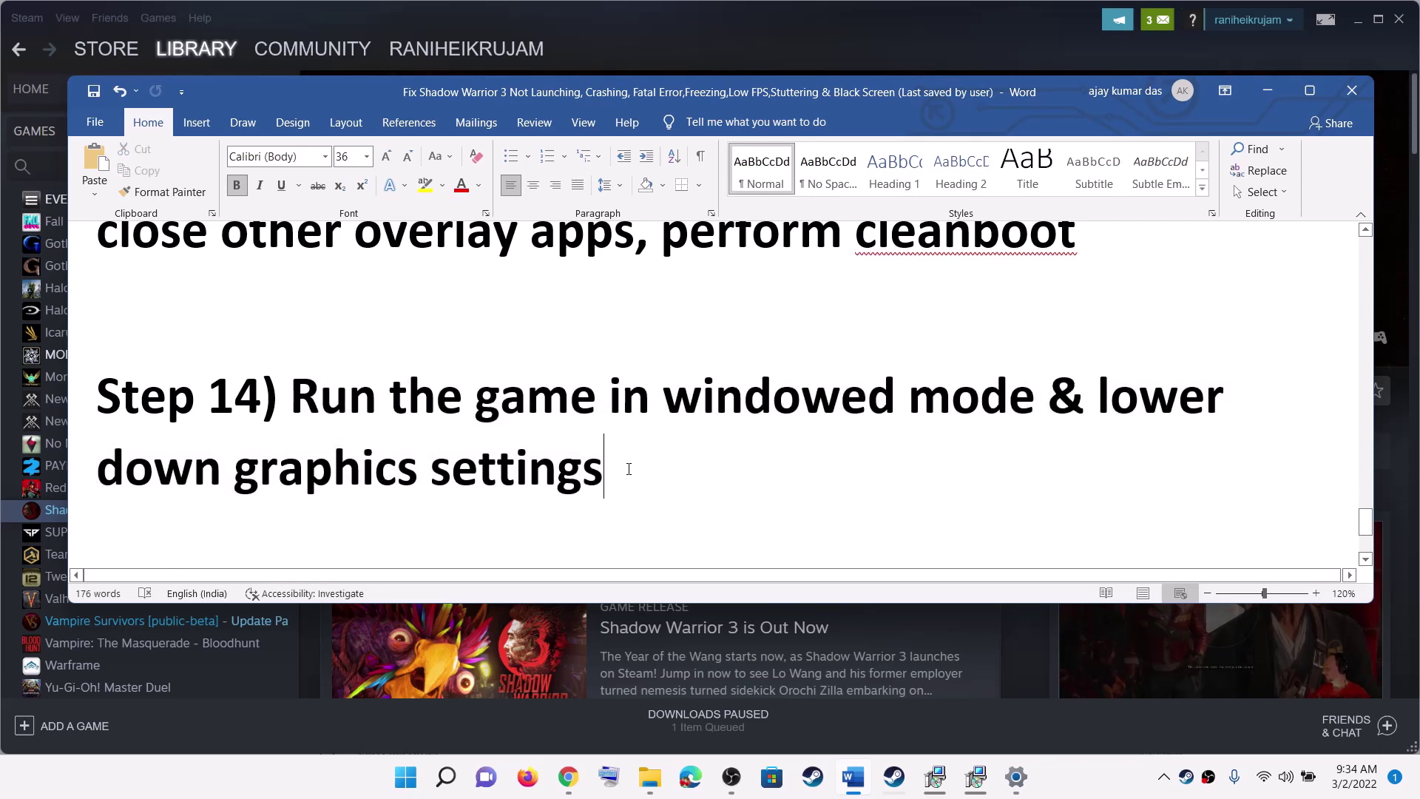
pyautogui.moveTo(587, 472); pyautogui.dragTo(292, 400)
pyautogui.click(639, 484)
# Scroll to Step 15 and highlight its uninstall-and-reinstall-to-another-drive sentence
pyautogui.scroll(-3, 643, 475)
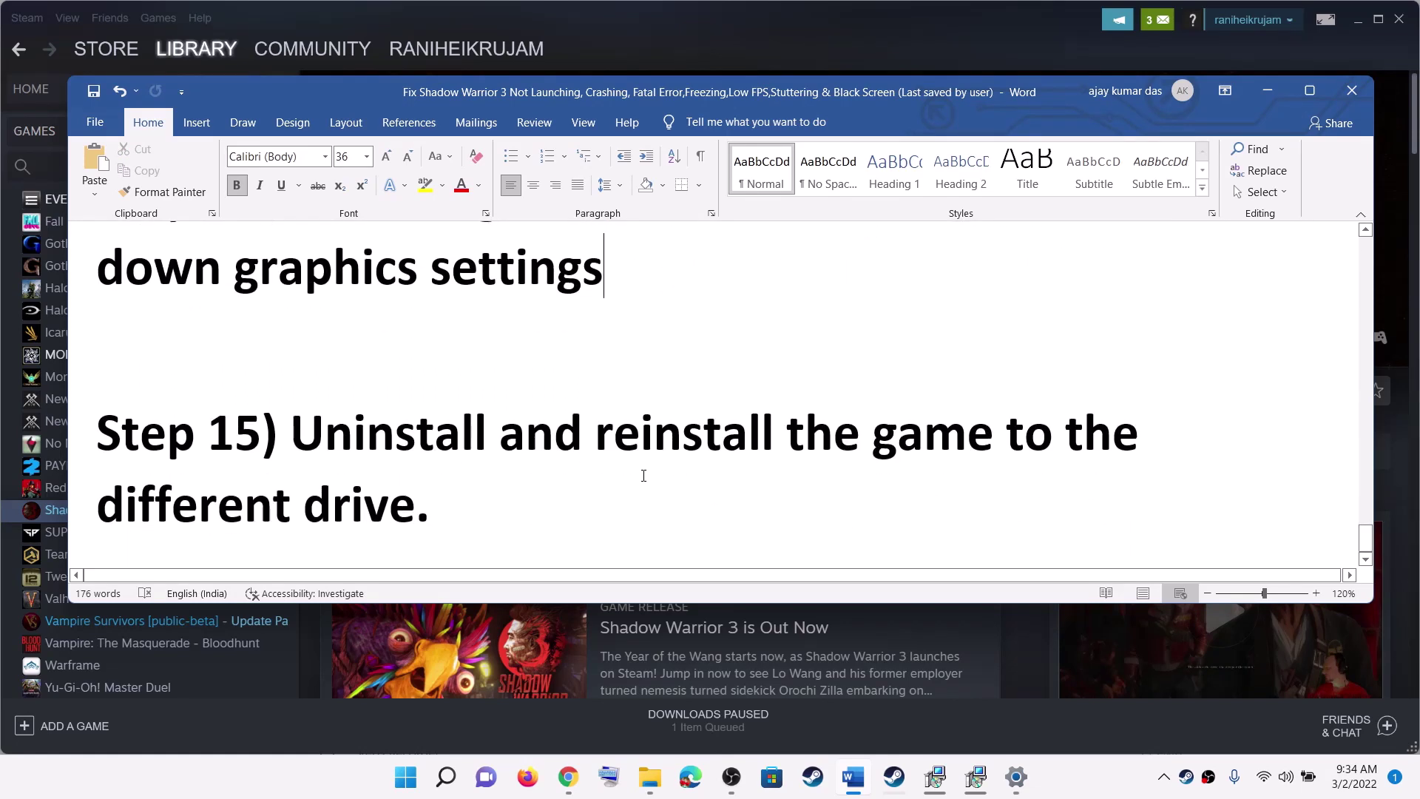
pyautogui.moveTo(309, 440); pyautogui.dragTo(1006, 439)
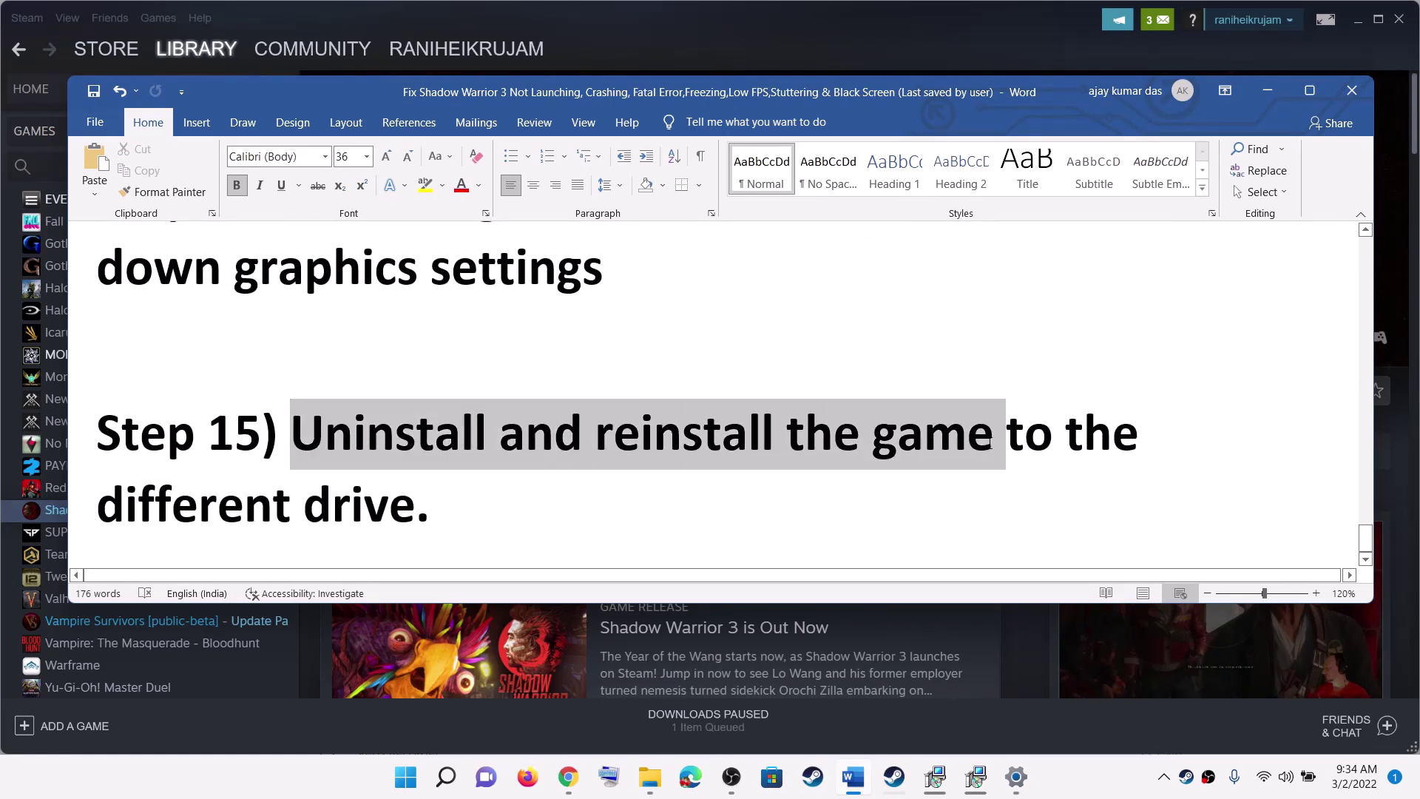
pyautogui.moveTo(462, 511); pyautogui.dragTo(463, 511)
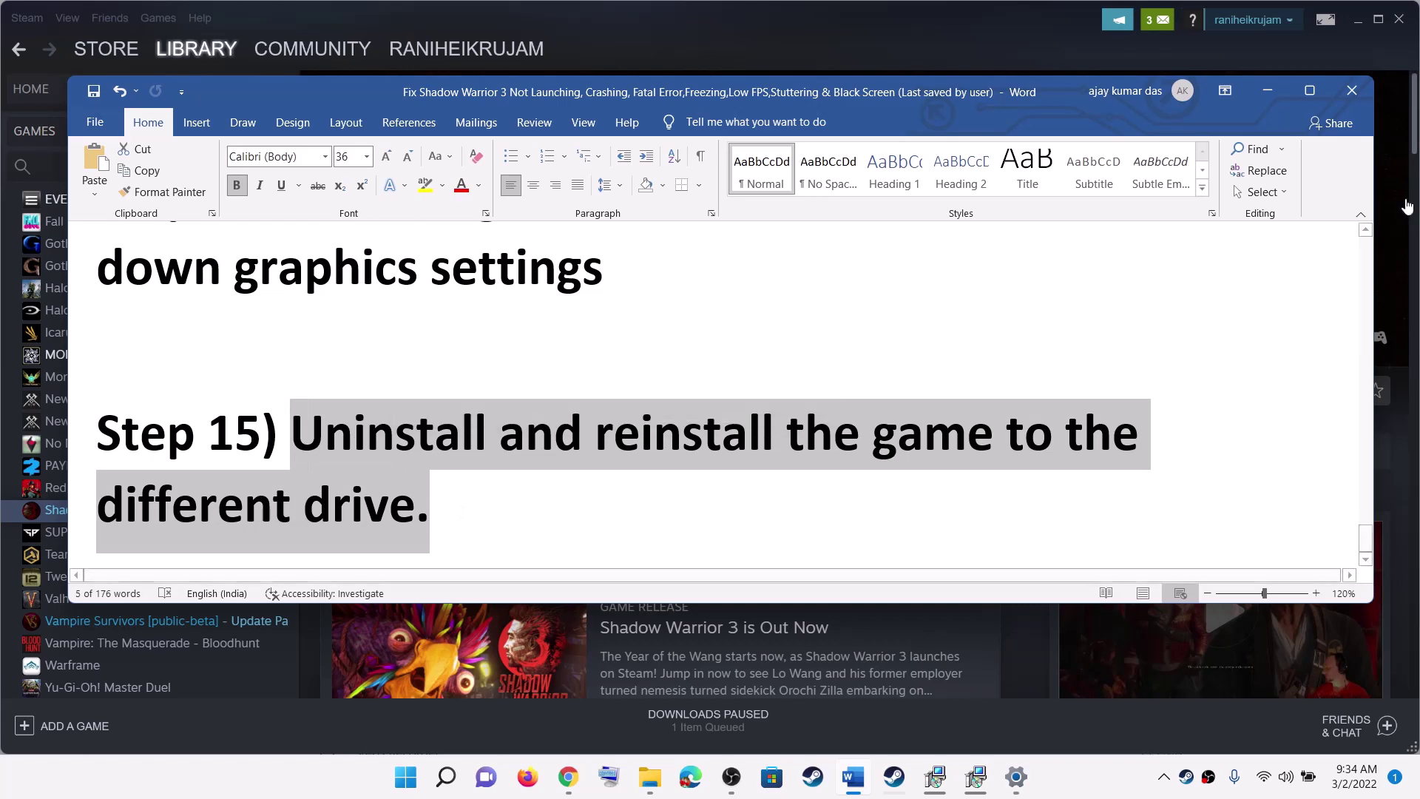
# In Steam, show the Uninstall option under Shadow Warrior 3's Manage menu
pyautogui.click(1266, 91)
pyautogui.rightClick(131, 513)
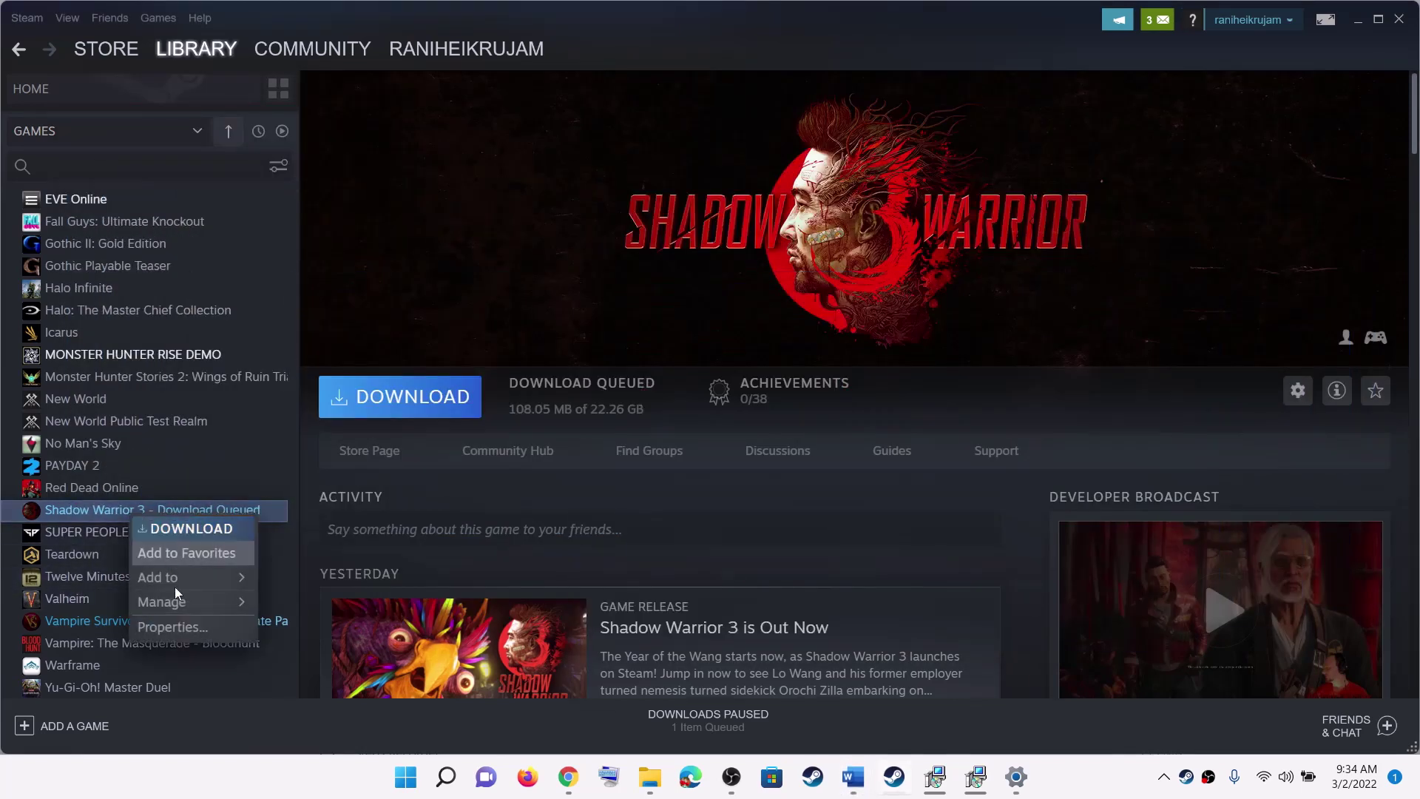
pyautogui.moveTo(211, 602)
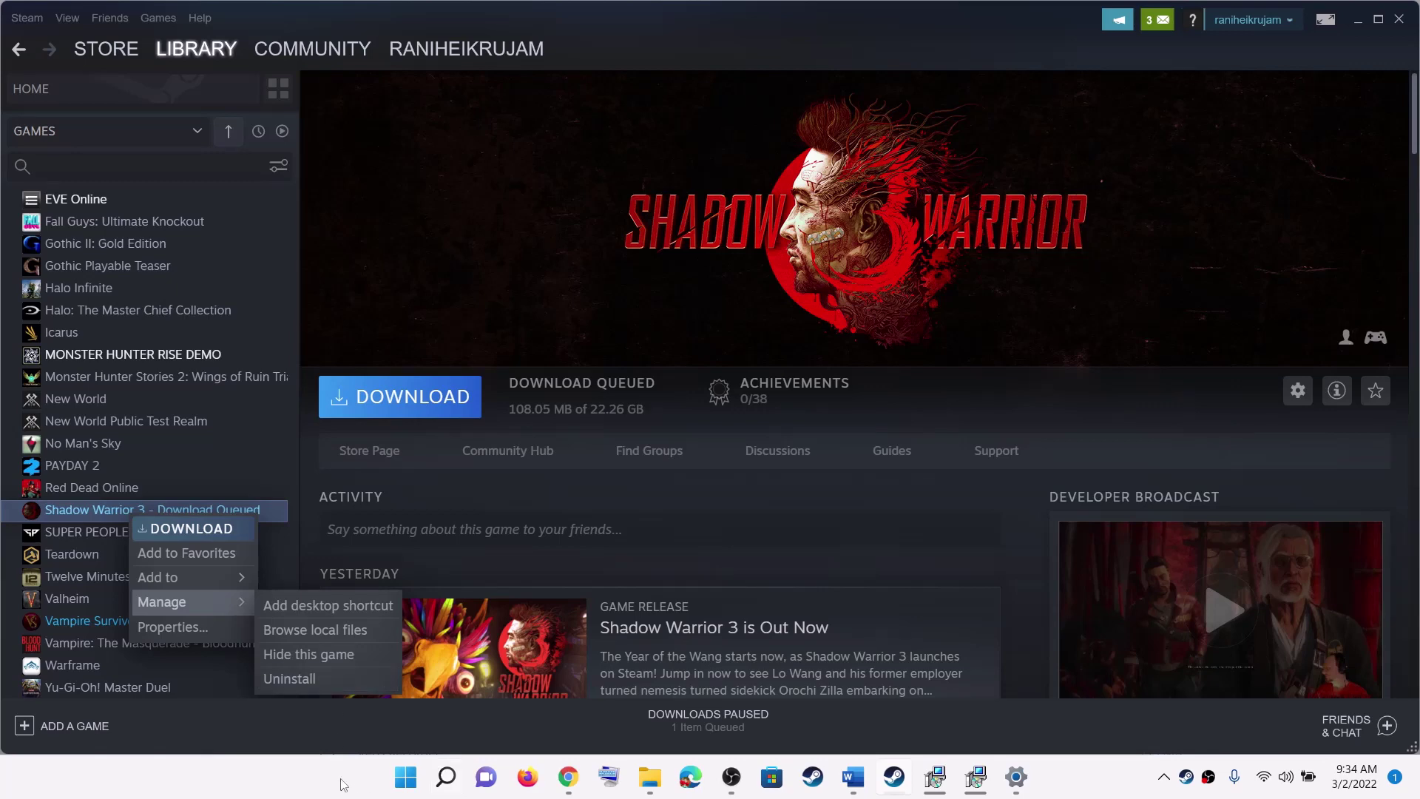
pyautogui.moveTo(188, 576)
# Open the Start power options and close them without restarting
pyautogui.click(405, 776)
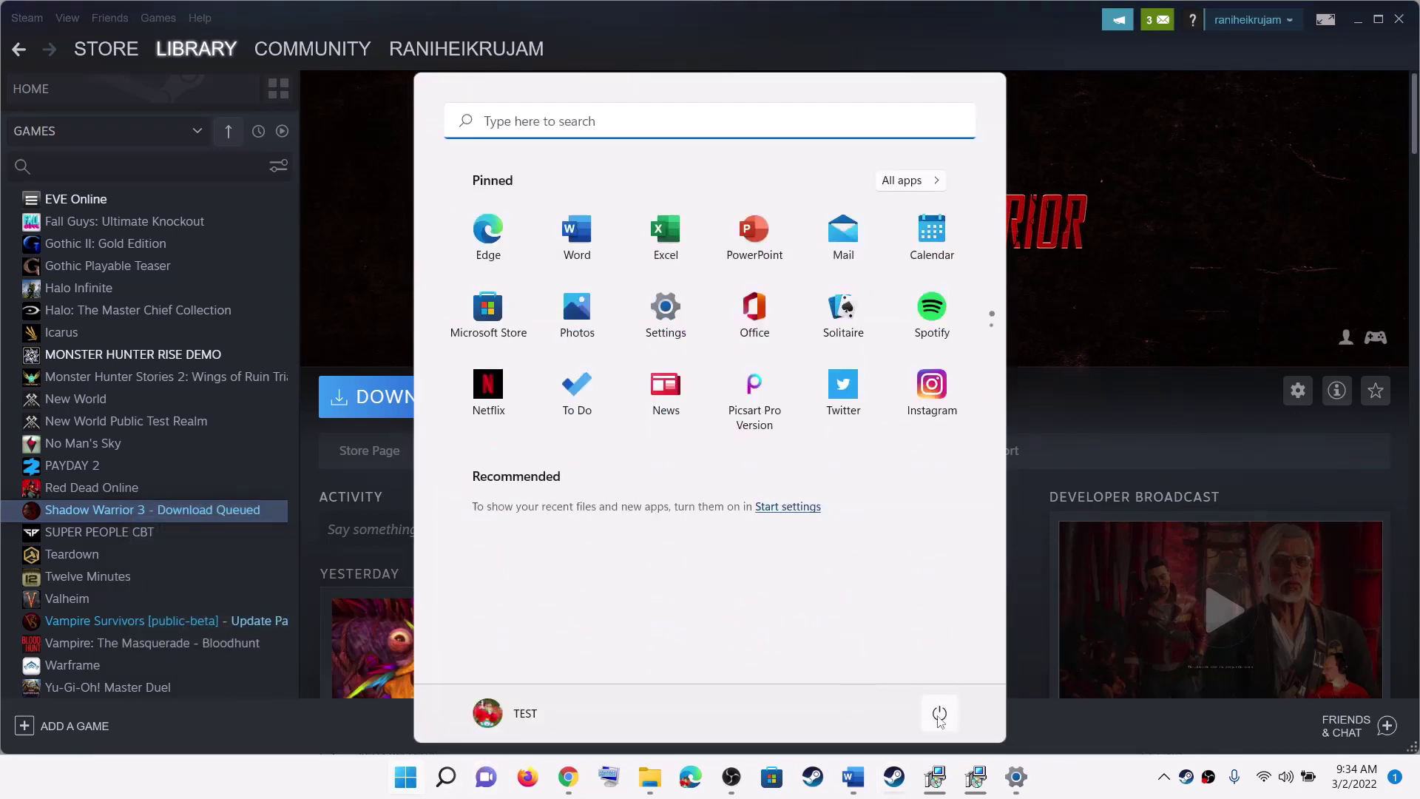
pyautogui.click(939, 714)
pyautogui.click(325, 786)
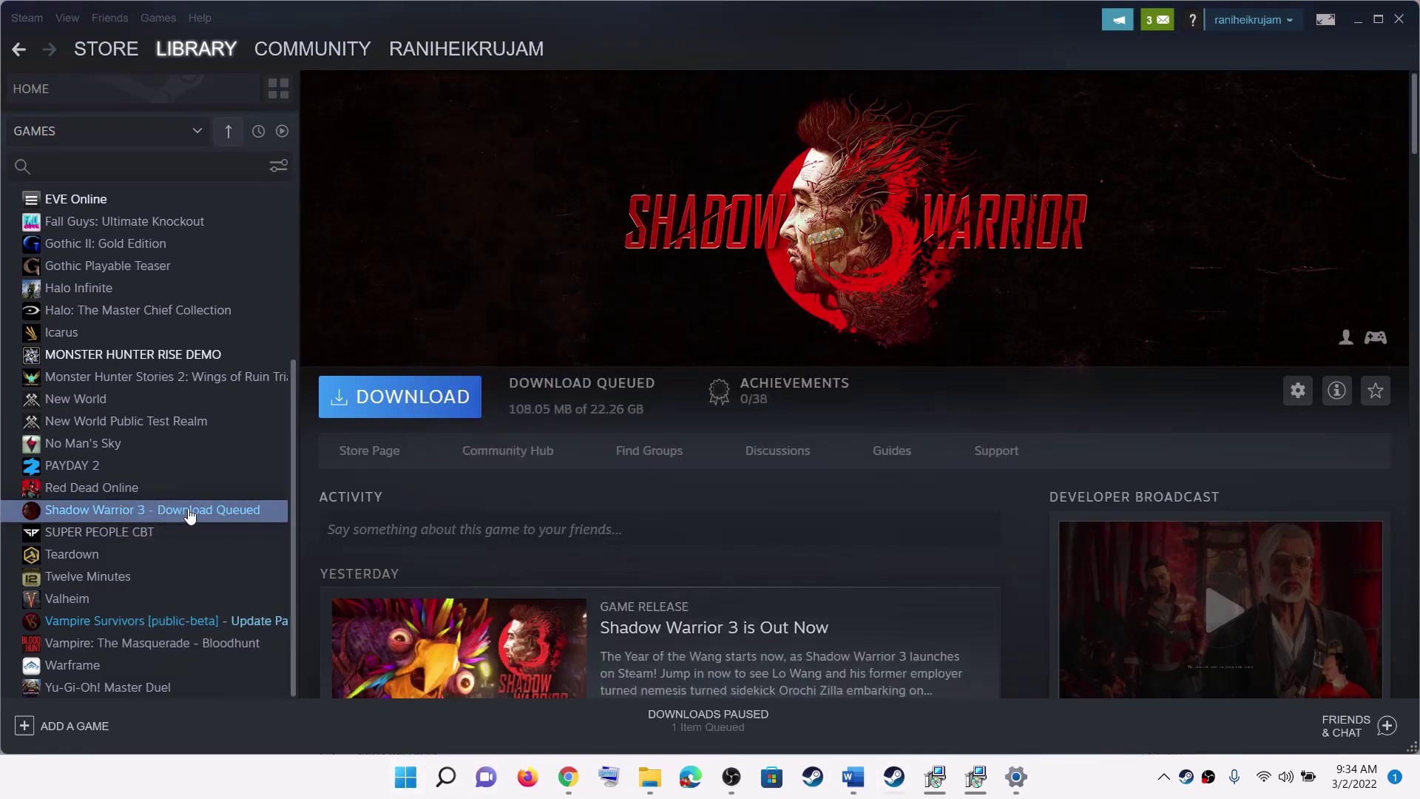